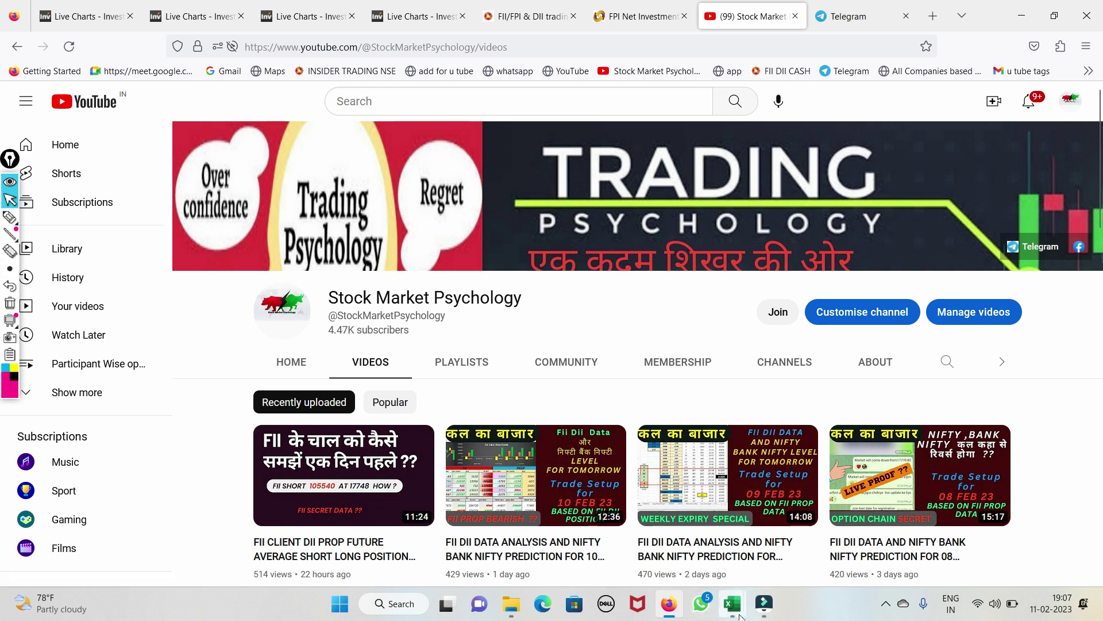
Switch to the participant data workbook in Excel, lower the floating annotation toolbar, and open the Analysis Sheet
{"action": "mouse_move", "coordinate": [734, 614]}
{"action": "left_click", "coordinate": [676, 527]}
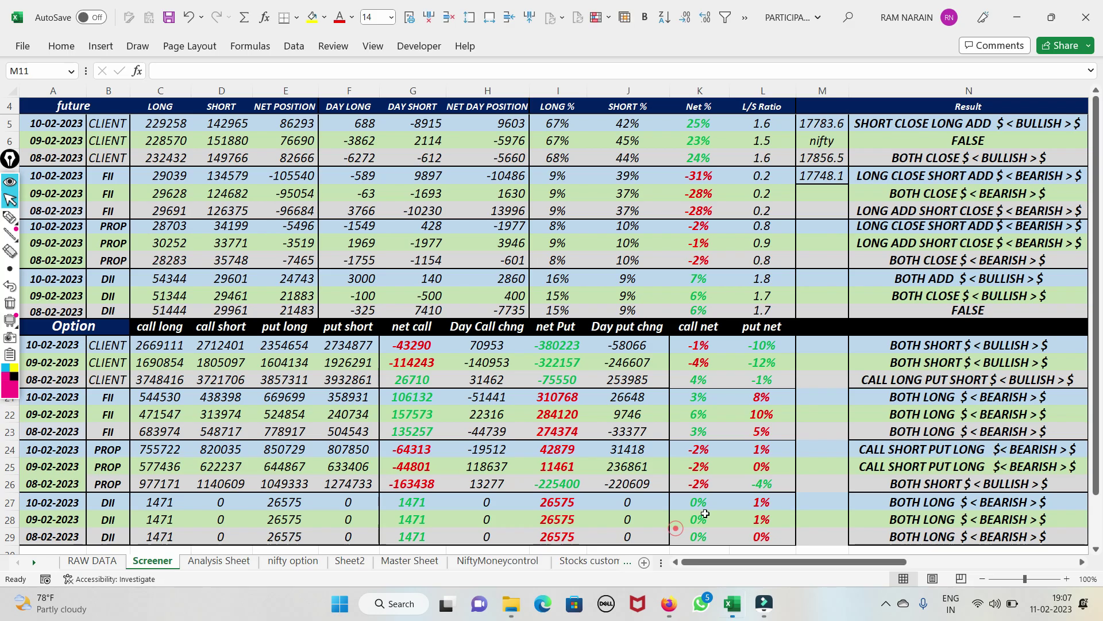
{"action": "left_click_drag", "start_coordinate": [10, 159], "coordinate": [9, 221]}
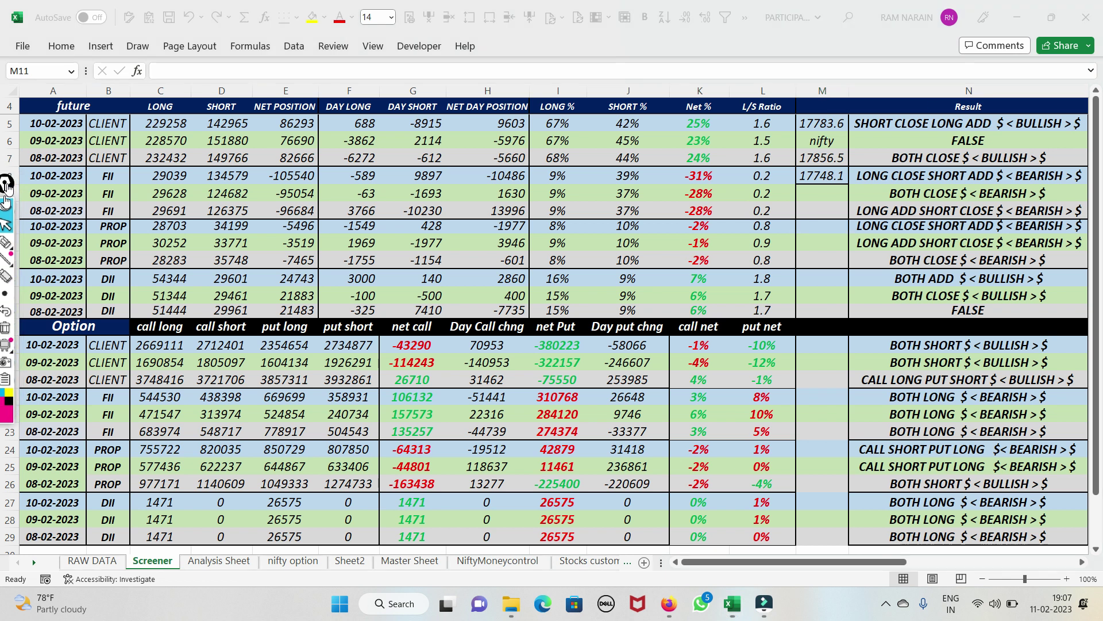
{"action": "left_click", "coordinate": [210, 561]}
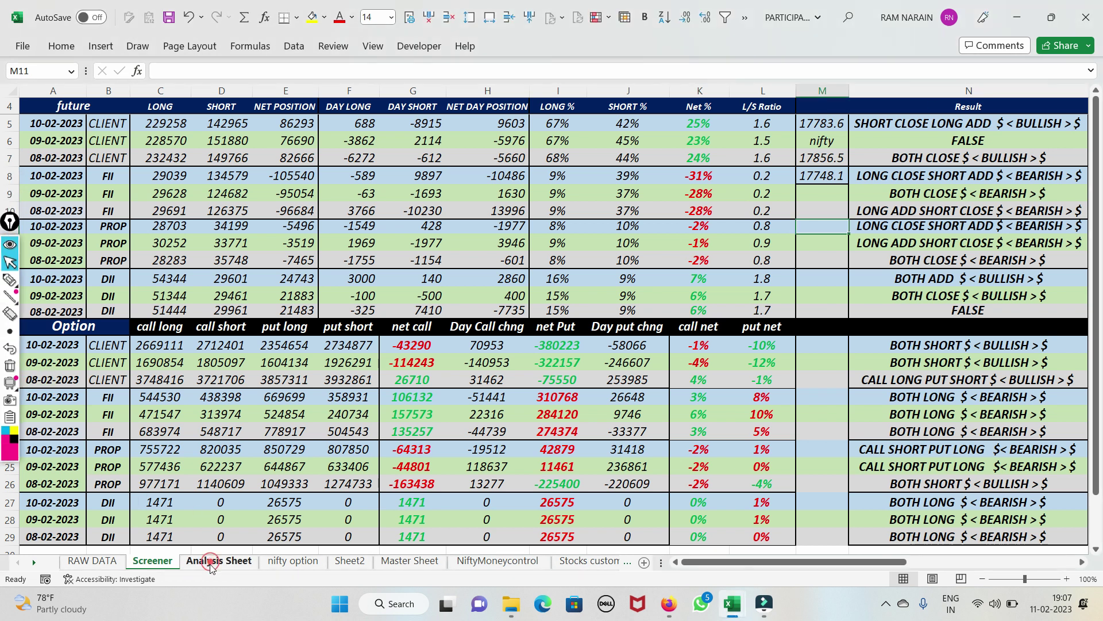
Circle the CLIENT future NET LONG and NET SHORT figures for 10022023 with the pen, tick the CLIENT heading, and clear the ink
{"action": "left_click", "coordinate": [10, 280]}
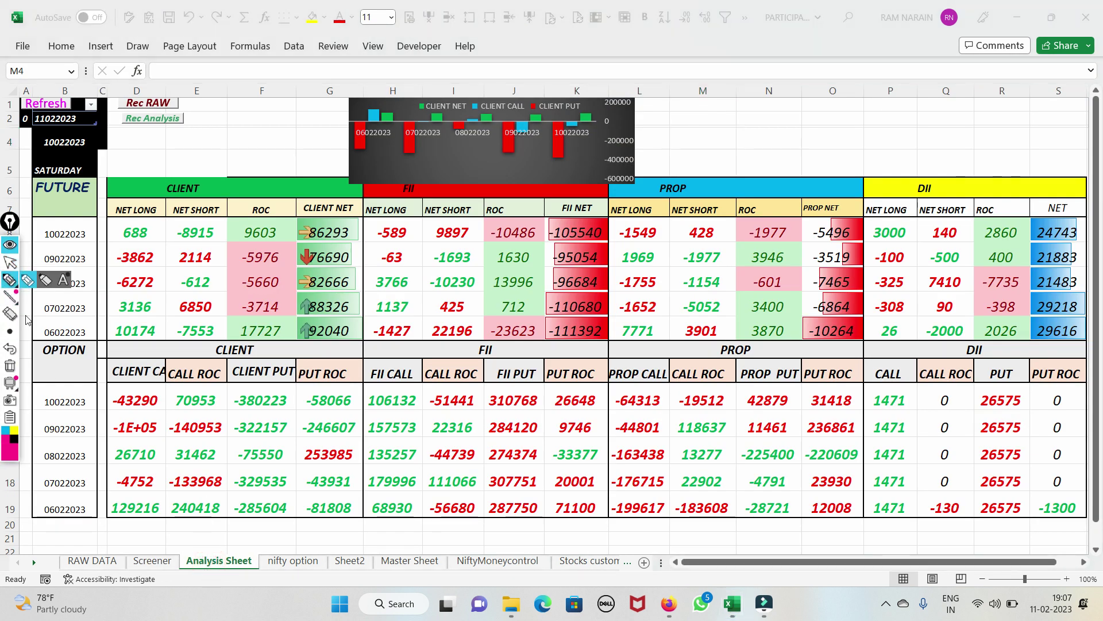
{"action": "mouse_move", "coordinate": [162, 227]}
{"action": "left_mouse_down"}
{"action": "mouse_move", "coordinate": [117, 237]}
{"action": "mouse_move", "coordinate": [131, 253]}
{"action": "mouse_move", "coordinate": [160, 230]}
{"action": "left_mouse_up"}
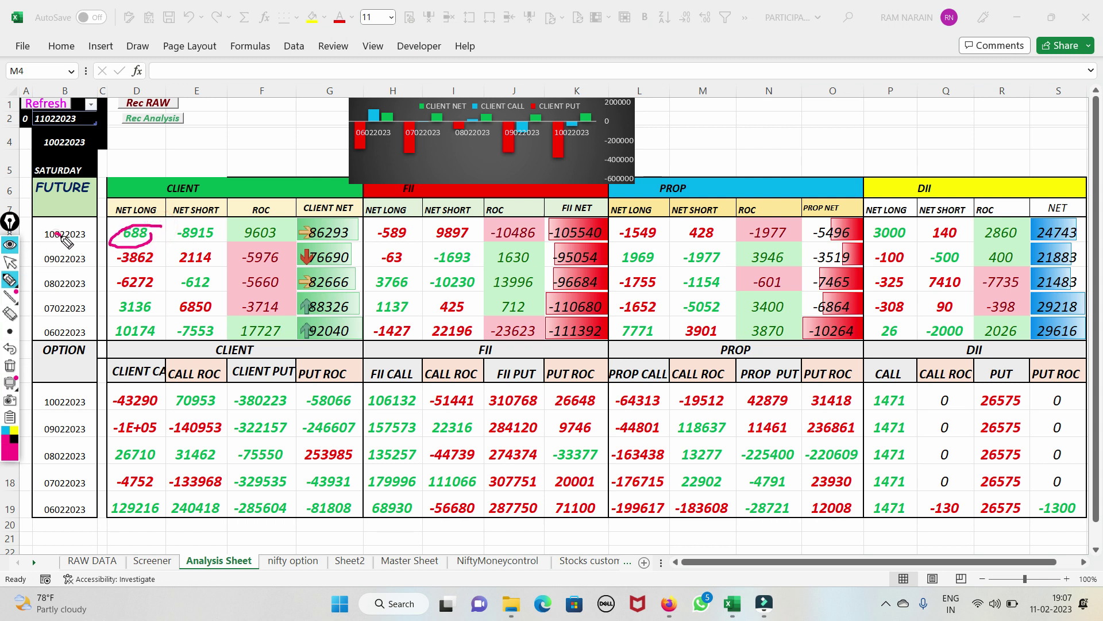
{"action": "mouse_move", "coordinate": [58, 235]}
{"action": "left_mouse_down"}
{"action": "mouse_move", "coordinate": [140, 218]}
{"action": "mouse_move", "coordinate": [235, 174]}
{"action": "left_mouse_up"}
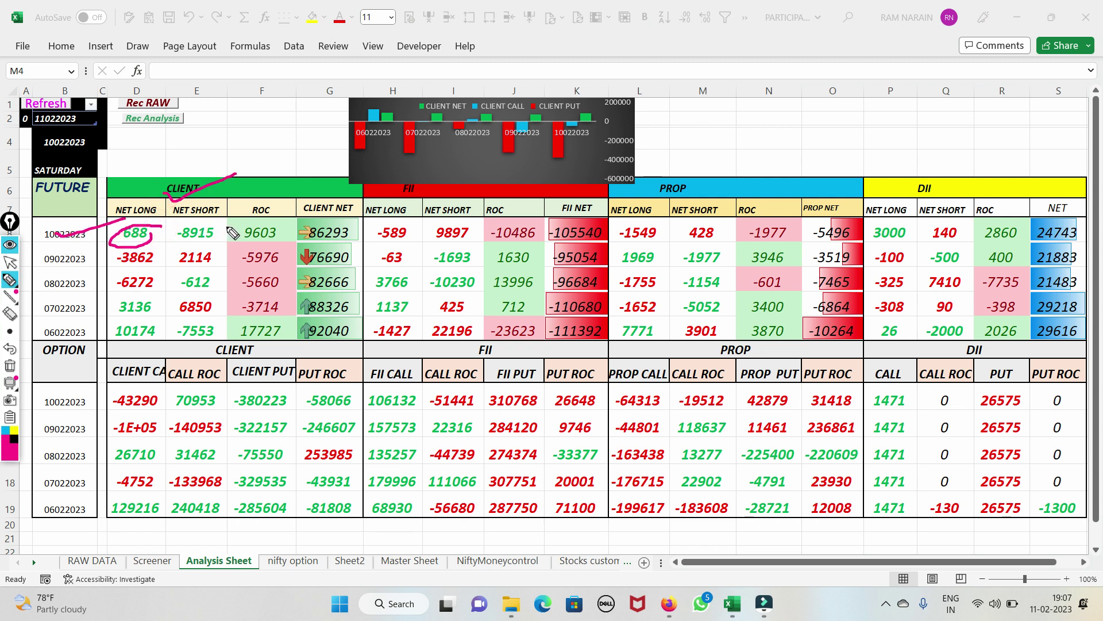
{"action": "mouse_move", "coordinate": [230, 225]}
{"action": "left_mouse_down"}
{"action": "mouse_move", "coordinate": [172, 217]}
{"action": "mouse_move", "coordinate": [179, 253]}
{"action": "mouse_move", "coordinate": [225, 231]}
{"action": "left_mouse_up"}
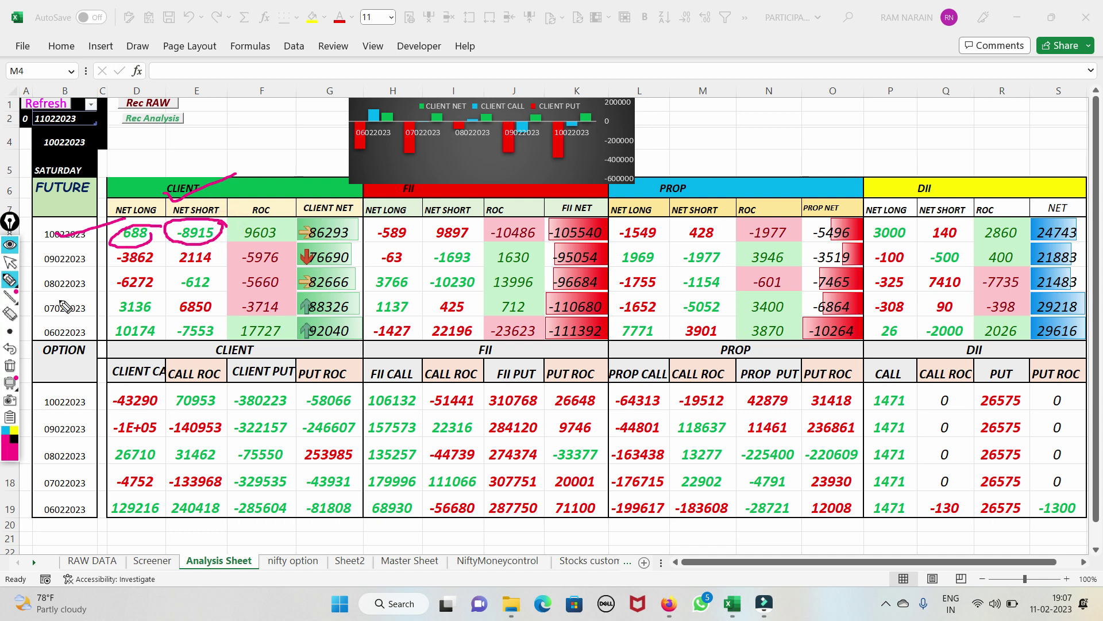
{"action": "left_click", "coordinate": [10, 365]}
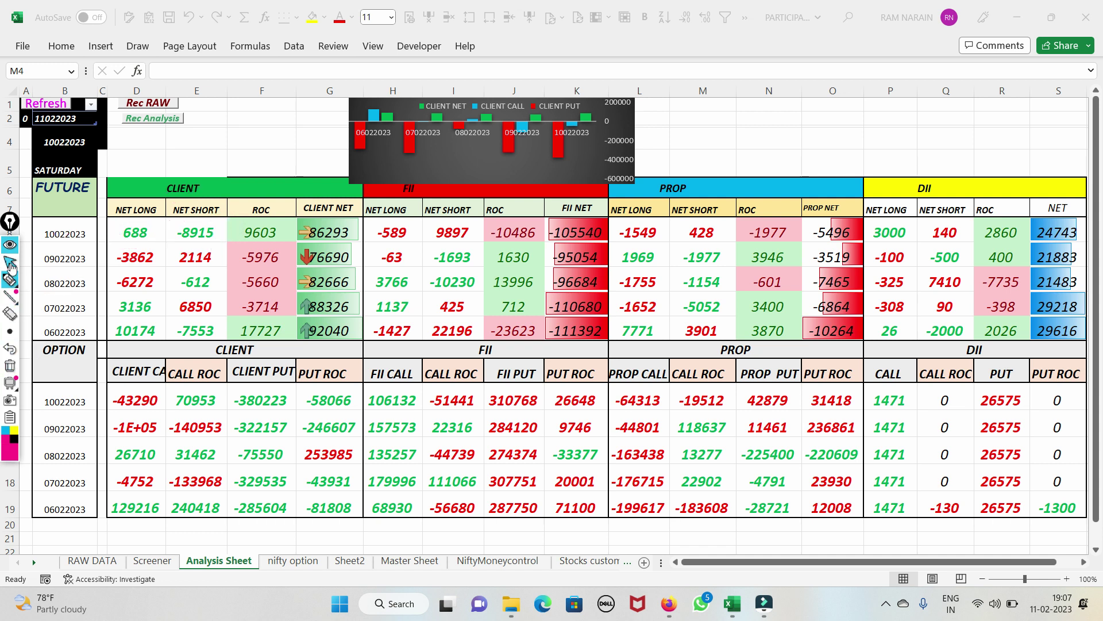
Leave pen mode and return to the Screener sheet
{"action": "left_click", "coordinate": [11, 265]}
{"action": "left_click", "coordinate": [153, 561]}
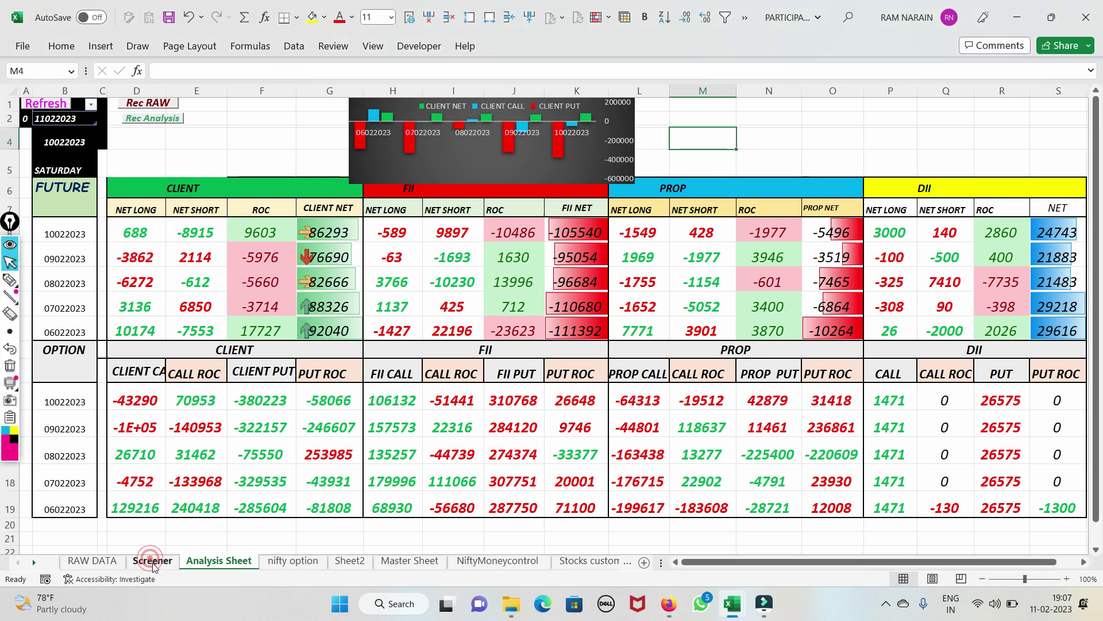
{"action": "left_click", "coordinate": [153, 562]}
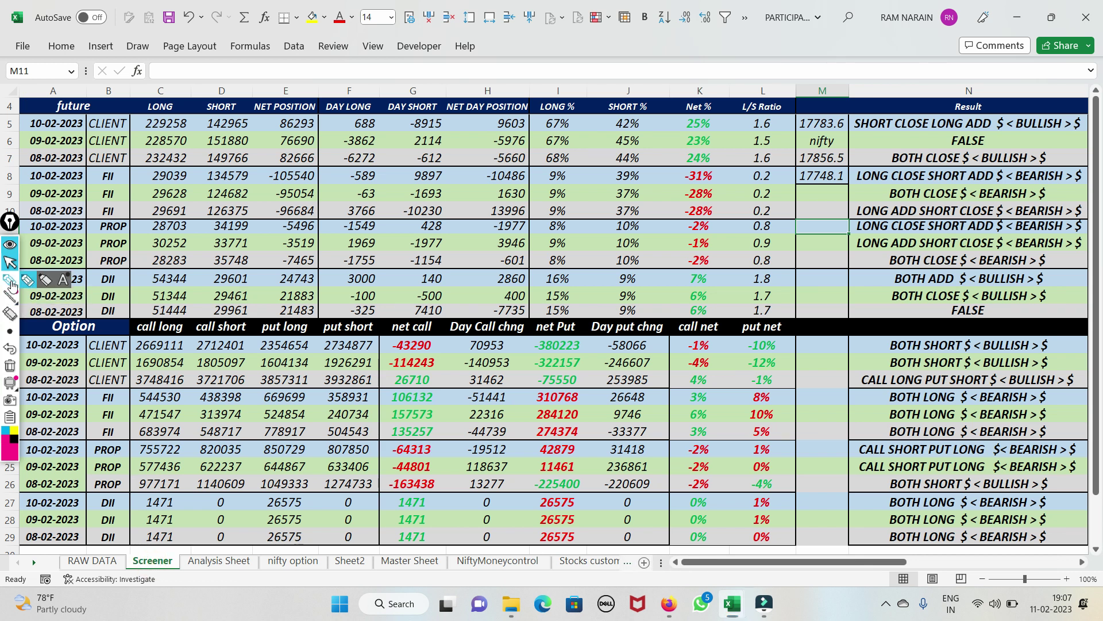
Pen-mark the CLIENT future LONG and SHORT data for 10-02-2023 and 09-02-2023, clearing the ink after each round
{"action": "left_click", "coordinate": [11, 281]}
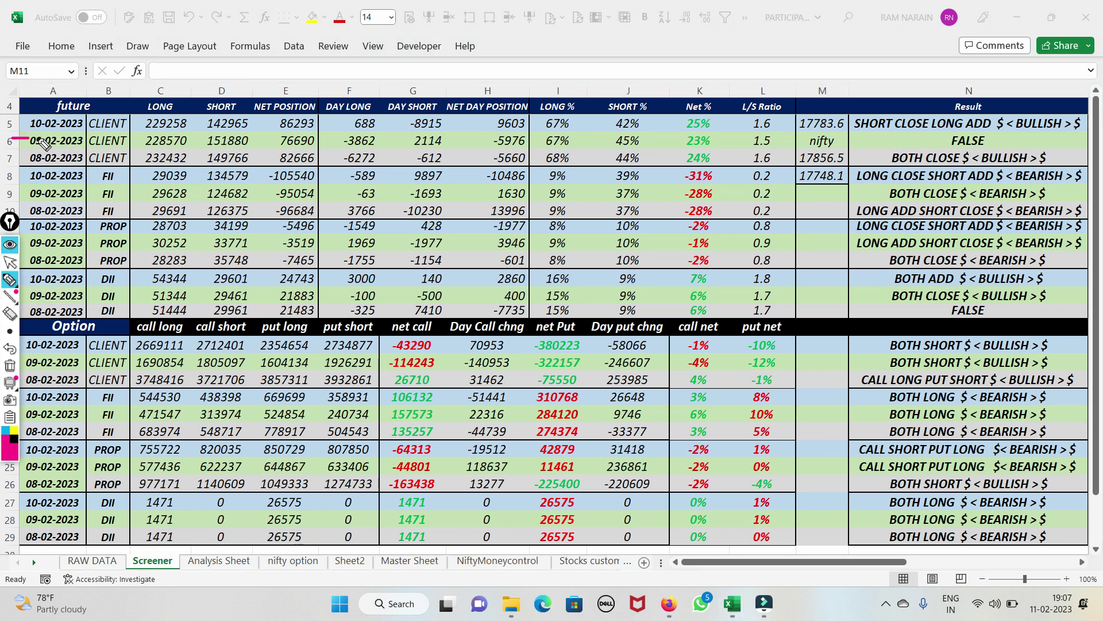
{"action": "mouse_move", "coordinate": [13, 138]}
{"action": "left_mouse_down"}
{"action": "mouse_move", "coordinate": [181, 133]}
{"action": "mouse_move", "coordinate": [209, 85]}
{"action": "mouse_move", "coordinate": [270, 97]}
{"action": "left_mouse_up"}
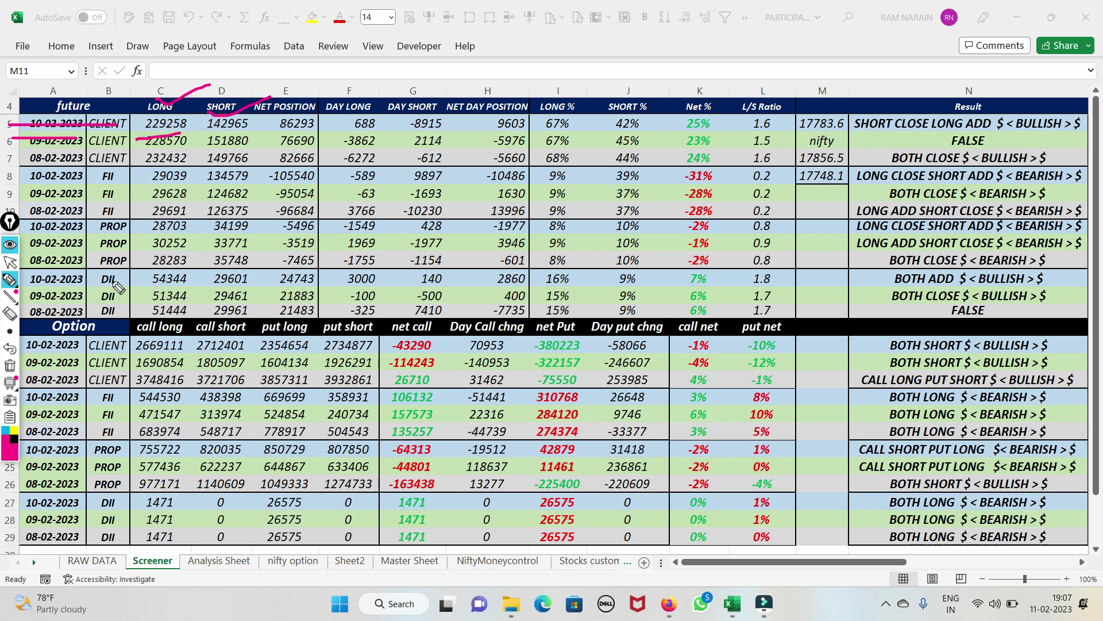
{"action": "left_click", "coordinate": [10, 365]}
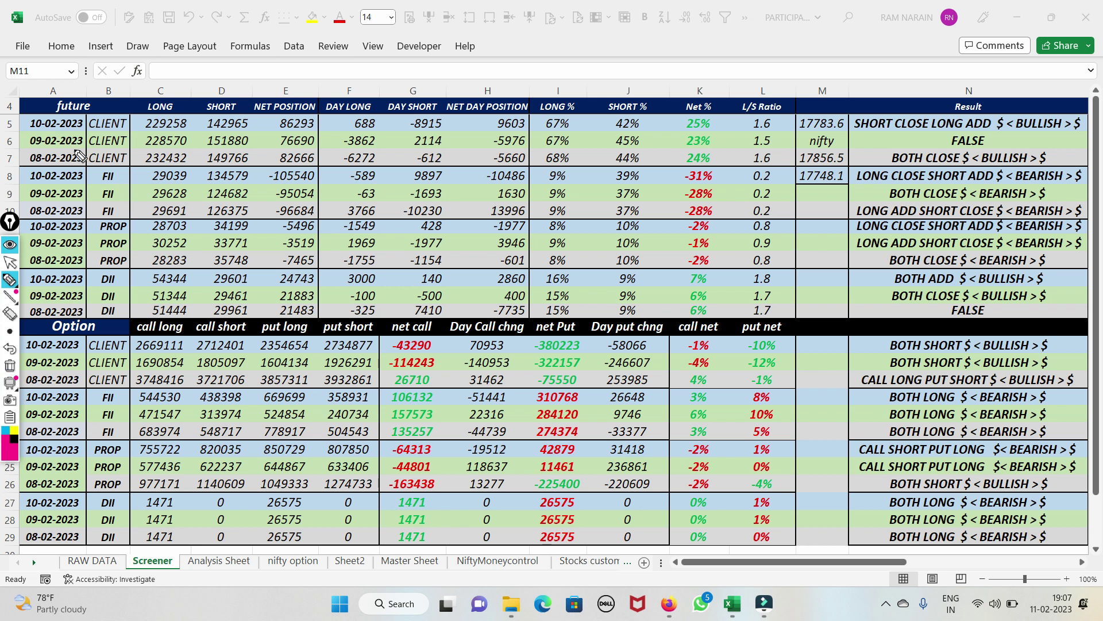
{"action": "mouse_move", "coordinate": [141, 149]}
{"action": "left_mouse_down"}
{"action": "mouse_move", "coordinate": [206, 141]}
{"action": "mouse_move", "coordinate": [182, 132]}
{"action": "mouse_move", "coordinate": [140, 148]}
{"action": "mouse_move", "coordinate": [206, 99]}
{"action": "left_mouse_up"}
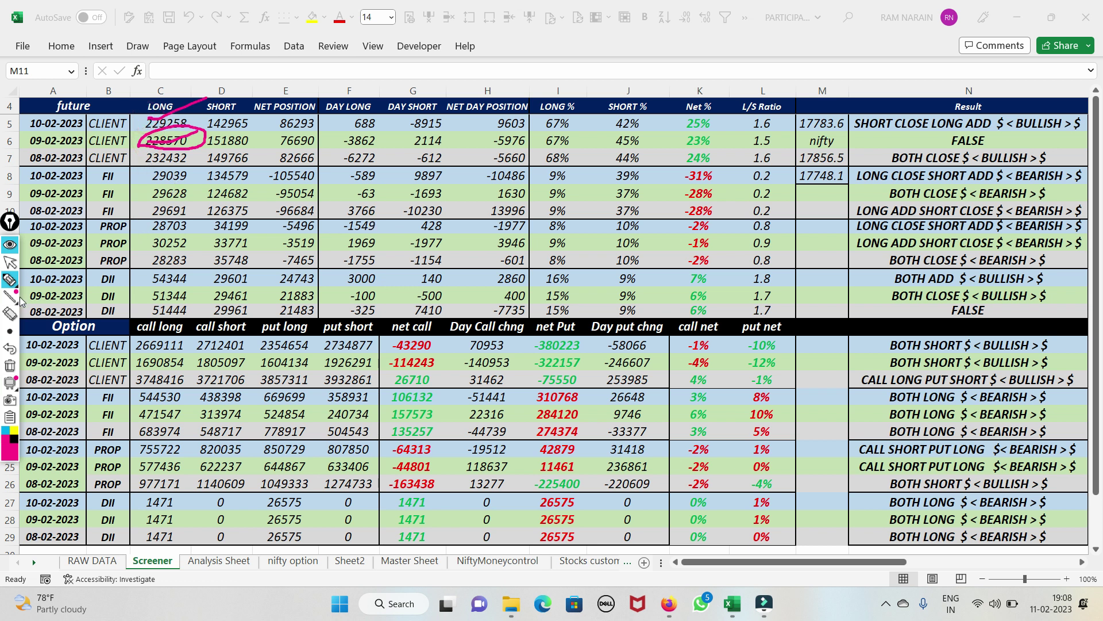
{"action": "left_click", "coordinate": [10, 365]}
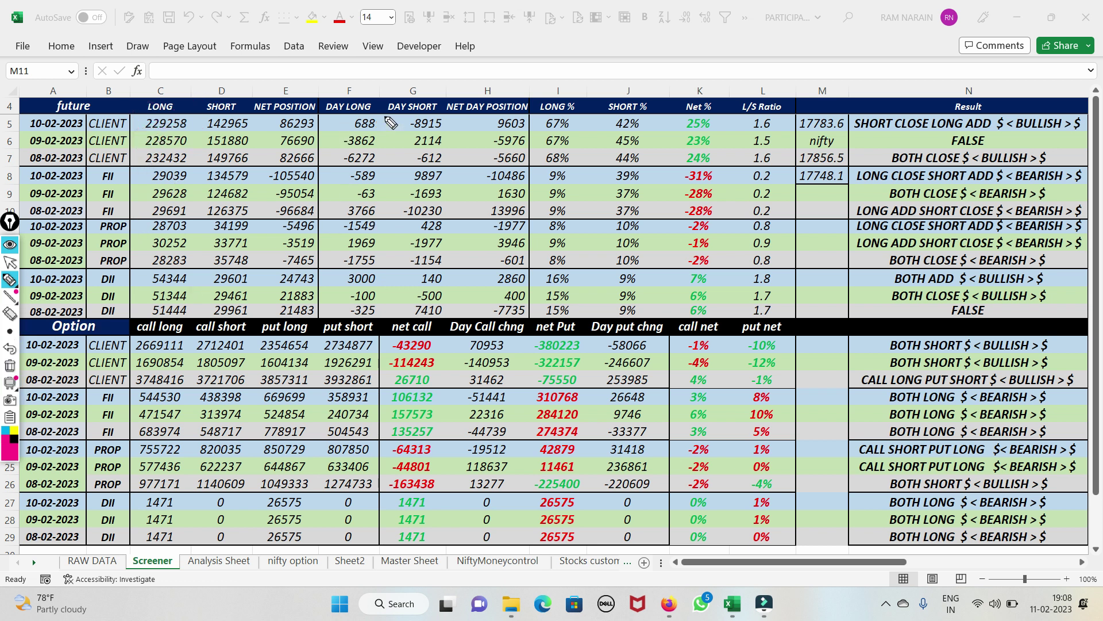
Circle the CLIENT DAY LONG, SHORT, DAY SHORT and NET DAY POSITION figures for 10-02-2023 and clear the ink
{"action": "mouse_move", "coordinate": [390, 122]}
{"action": "left_mouse_down"}
{"action": "mouse_move", "coordinate": [364, 111]}
{"action": "mouse_move", "coordinate": [350, 130]}
{"action": "mouse_move", "coordinate": [394, 128]}
{"action": "mouse_move", "coordinate": [379, 119]}
{"action": "mouse_move", "coordinate": [428, 86]}
{"action": "left_mouse_up"}
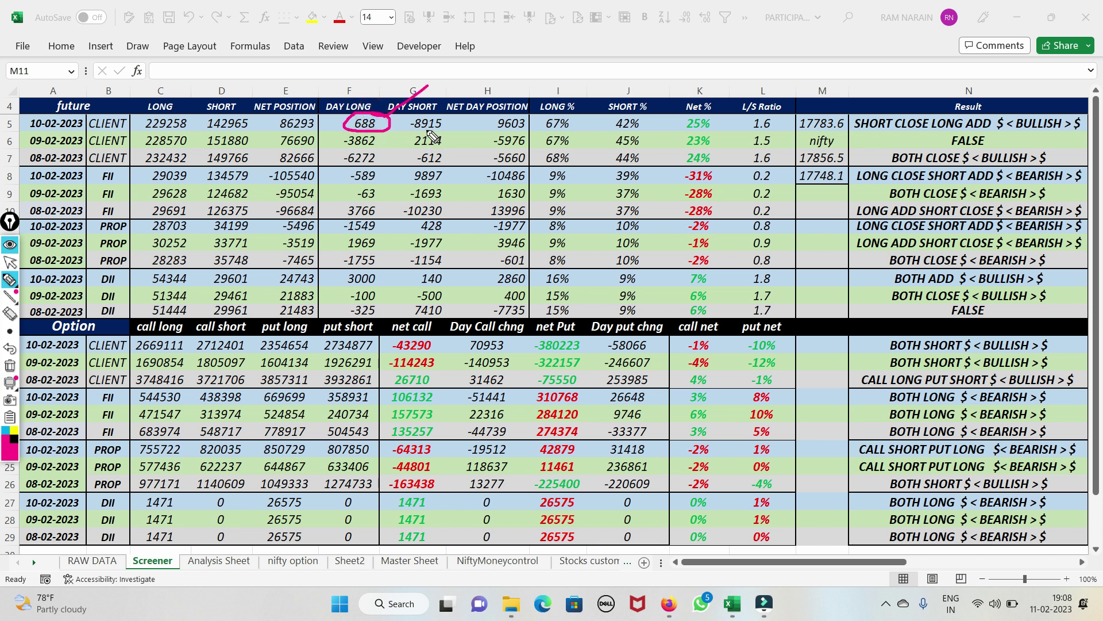
{"action": "mouse_move", "coordinate": [216, 147]}
{"action": "left_mouse_down"}
{"action": "mouse_move", "coordinate": [253, 154]}
{"action": "mouse_move", "coordinate": [213, 135]}
{"action": "mouse_move", "coordinate": [230, 109]}
{"action": "mouse_move", "coordinate": [253, 116]}
{"action": "mouse_move", "coordinate": [236, 135]}
{"action": "mouse_move", "coordinate": [205, 125]}
{"action": "mouse_move", "coordinate": [273, 91]}
{"action": "left_mouse_up"}
{"action": "mouse_move", "coordinate": [454, 122]}
{"action": "left_mouse_down"}
{"action": "mouse_move", "coordinate": [432, 121]}
{"action": "mouse_move", "coordinate": [438, 135]}
{"action": "mouse_move", "coordinate": [450, 113]}
{"action": "left_mouse_up"}
{"action": "mouse_move", "coordinate": [526, 115]}
{"action": "left_mouse_down"}
{"action": "mouse_move", "coordinate": [497, 117]}
{"action": "mouse_move", "coordinate": [499, 133]}
{"action": "mouse_move", "coordinate": [528, 123]}
{"action": "left_mouse_up"}
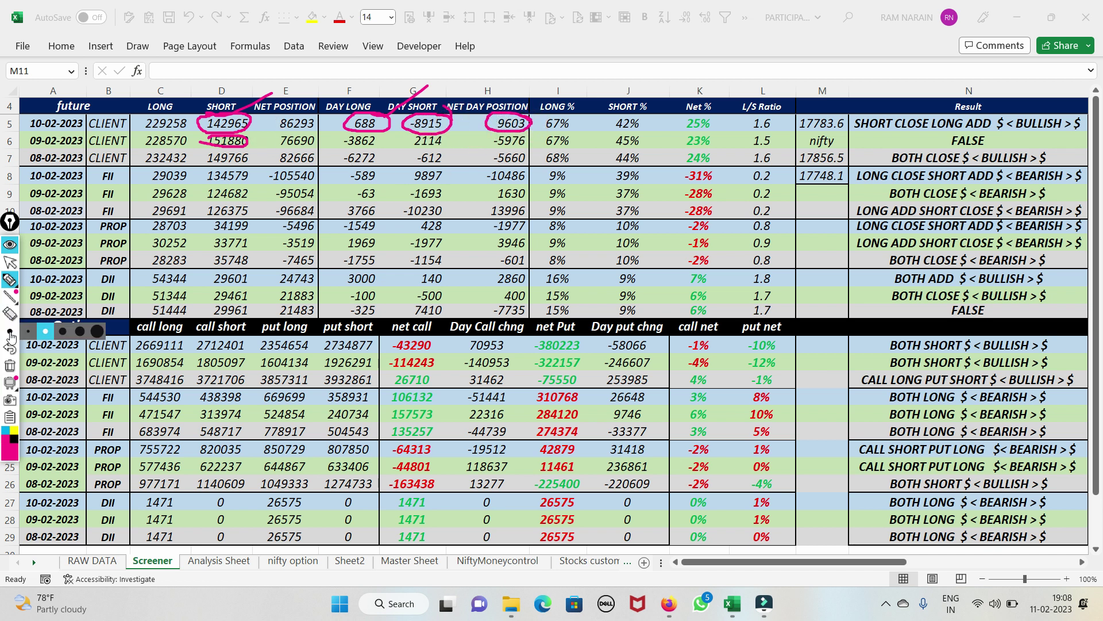
{"action": "left_click", "coordinate": [10, 365]}
{"action": "mouse_move", "coordinate": [9, 382]}
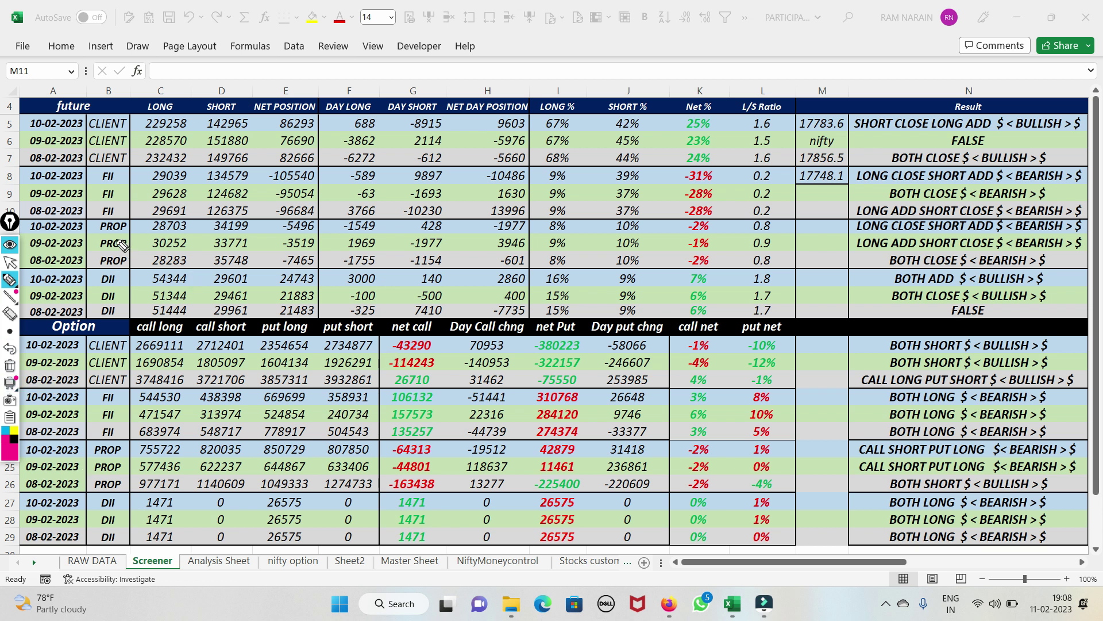
Pen-mark the CLIENT LONG, LONG %, SHORT %, Net % and L/S Ratio figures for 10-02-2023, clearing the ink after each round
{"action": "left_click_drag", "start_coordinate": [147, 127], "coordinate": [201, 110]}
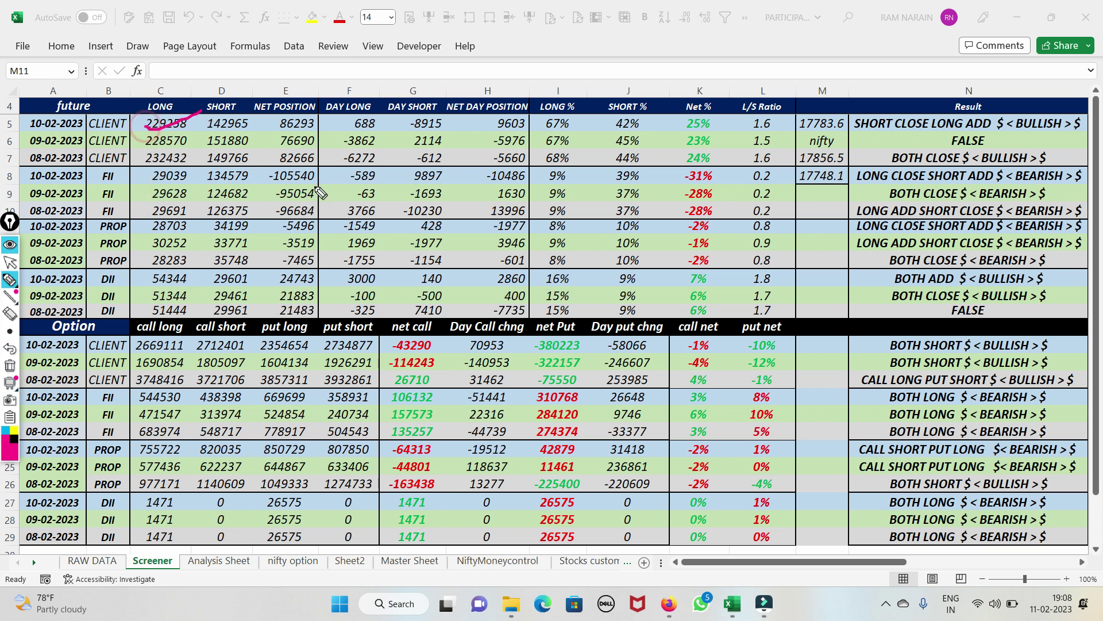
{"action": "mouse_move", "coordinate": [573, 117]}
{"action": "left_mouse_down"}
{"action": "mouse_move", "coordinate": [543, 119]}
{"action": "mouse_move", "coordinate": [560, 135]}
{"action": "mouse_move", "coordinate": [585, 128]}
{"action": "mouse_move", "coordinate": [577, 117]}
{"action": "left_mouse_up"}
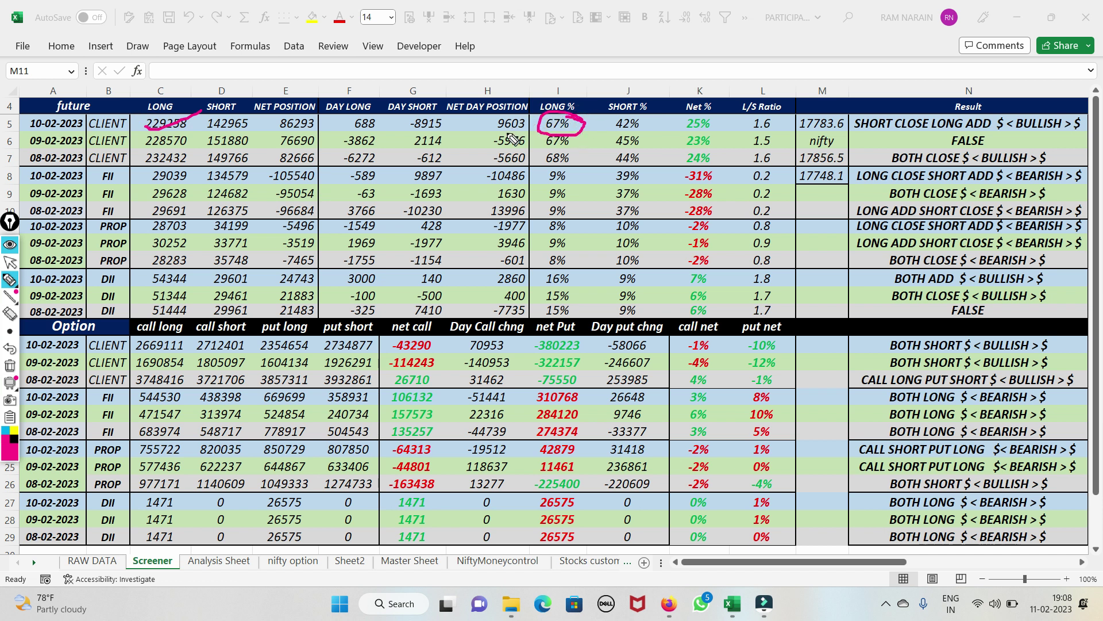
{"action": "mouse_move", "coordinate": [657, 117]}
{"action": "left_mouse_down"}
{"action": "mouse_move", "coordinate": [593, 127]}
{"action": "mouse_move", "coordinate": [645, 141]}
{"action": "left_mouse_up"}
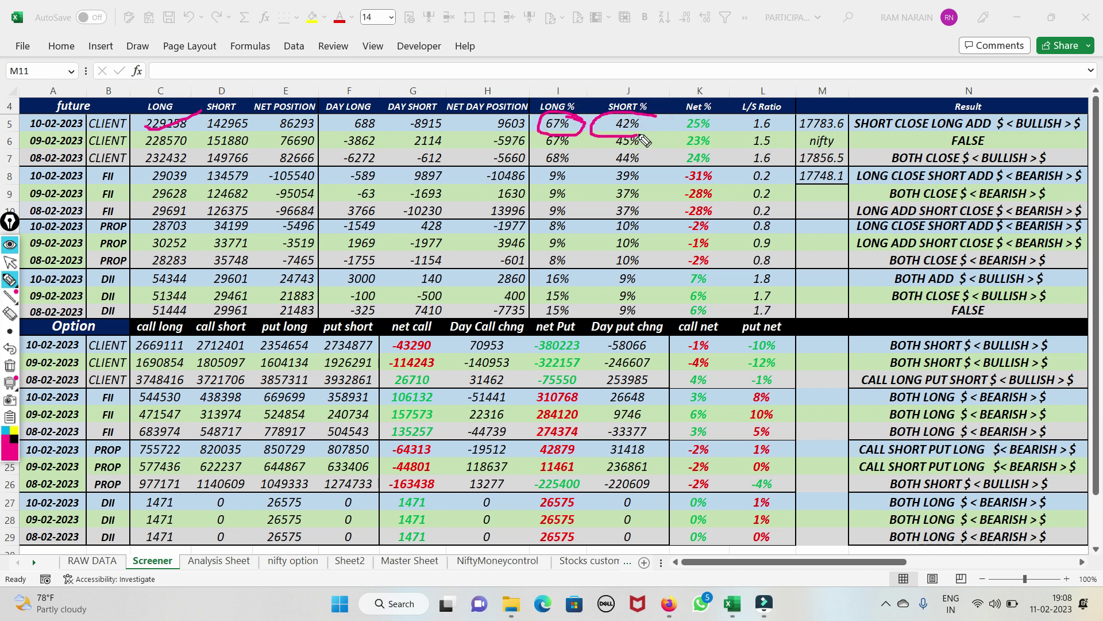
{"action": "mouse_move", "coordinate": [577, 118]}
{"action": "left_mouse_down"}
{"action": "mouse_move", "coordinate": [616, 97]}
{"action": "mouse_move", "coordinate": [662, 103]}
{"action": "left_mouse_up"}
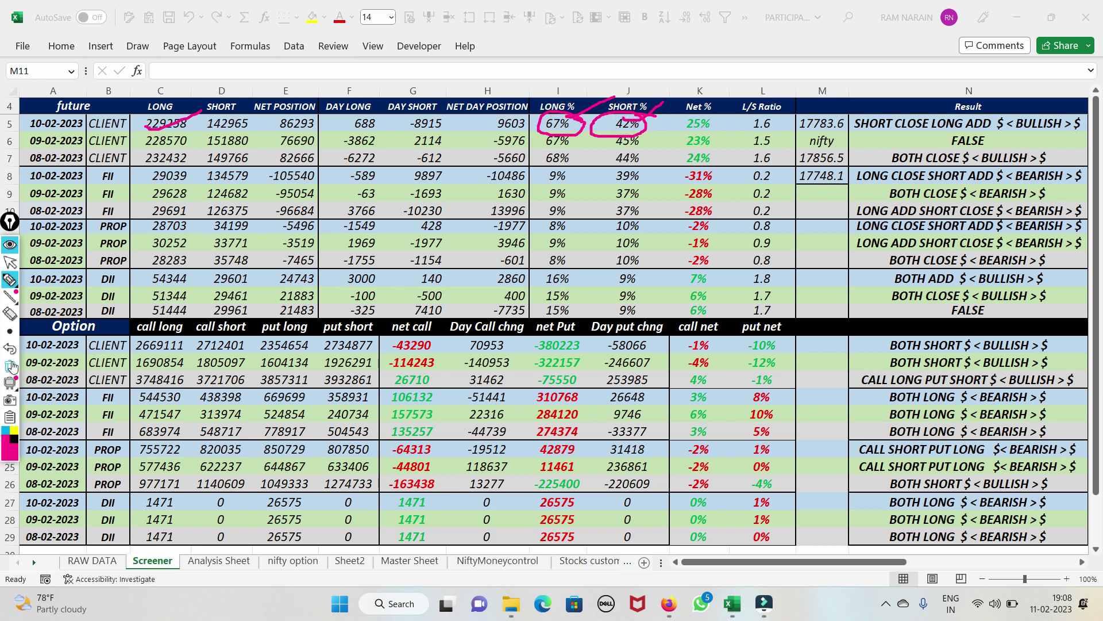
{"action": "left_click", "coordinate": [11, 365]}
{"action": "mouse_move", "coordinate": [718, 124]}
{"action": "left_mouse_down"}
{"action": "mouse_move", "coordinate": [680, 125]}
{"action": "mouse_move", "coordinate": [723, 137]}
{"action": "mouse_move", "coordinate": [695, 119]}
{"action": "mouse_move", "coordinate": [807, 98]}
{"action": "left_mouse_up"}
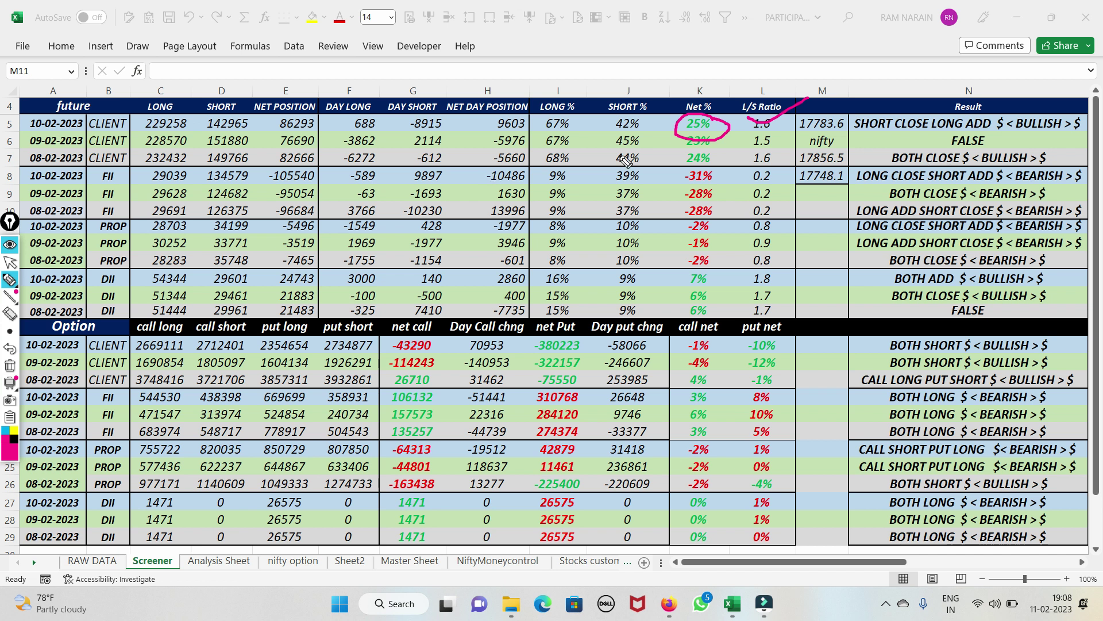
{"action": "left_click", "coordinate": [10, 366]}
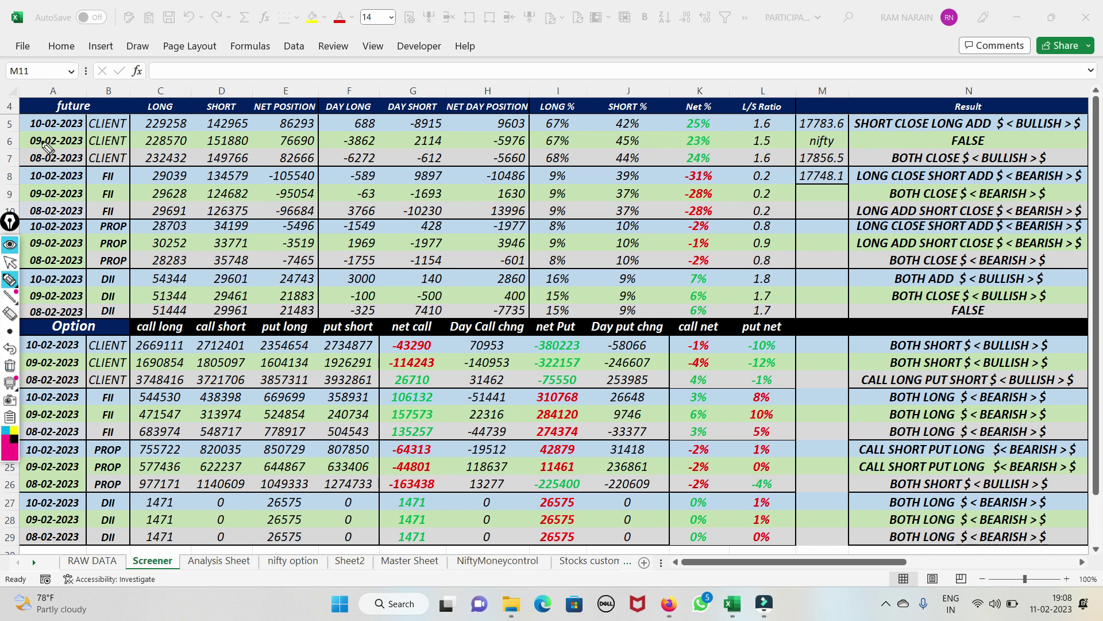
Mark the 10-02-2023 CLIENT row's DAY LONG, DAY SHORT and "SHORT CLOSE LONG ADD" bullish result with the pen, and clear the ink
{"action": "mouse_move", "coordinate": [8, 130]}
{"action": "left_mouse_down"}
{"action": "mouse_move", "coordinate": [118, 129]}
{"action": "mouse_move", "coordinate": [266, 67]}
{"action": "left_mouse_up"}
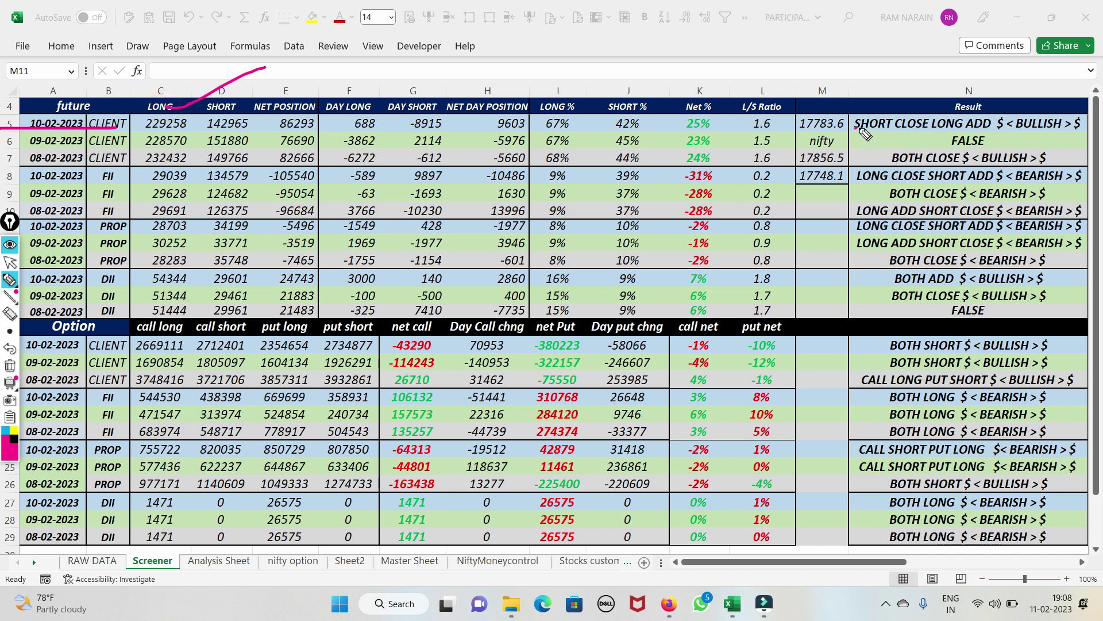
{"action": "mouse_move", "coordinate": [856, 129]}
{"action": "left_mouse_down"}
{"action": "mouse_move", "coordinate": [994, 123]}
{"action": "mouse_move", "coordinate": [928, 129]}
{"action": "left_mouse_up"}
{"action": "mouse_move", "coordinate": [451, 123]}
{"action": "left_mouse_down"}
{"action": "mouse_move", "coordinate": [426, 112]}
{"action": "mouse_move", "coordinate": [457, 120]}
{"action": "left_mouse_up"}
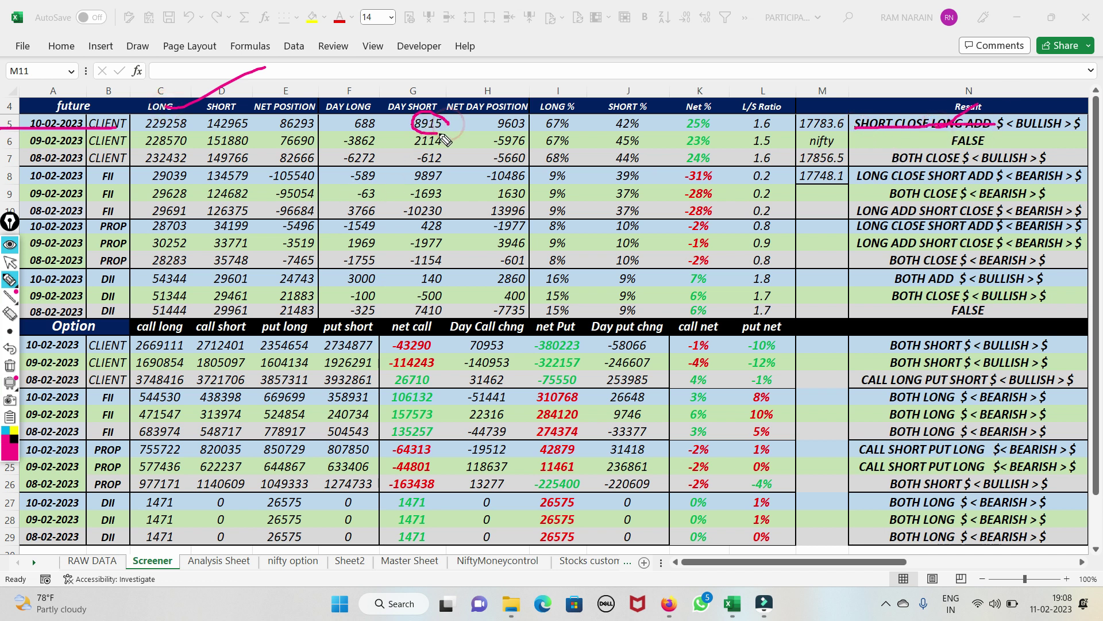
{"action": "left_click_drag", "start_coordinate": [359, 125], "coordinate": [488, 81]}
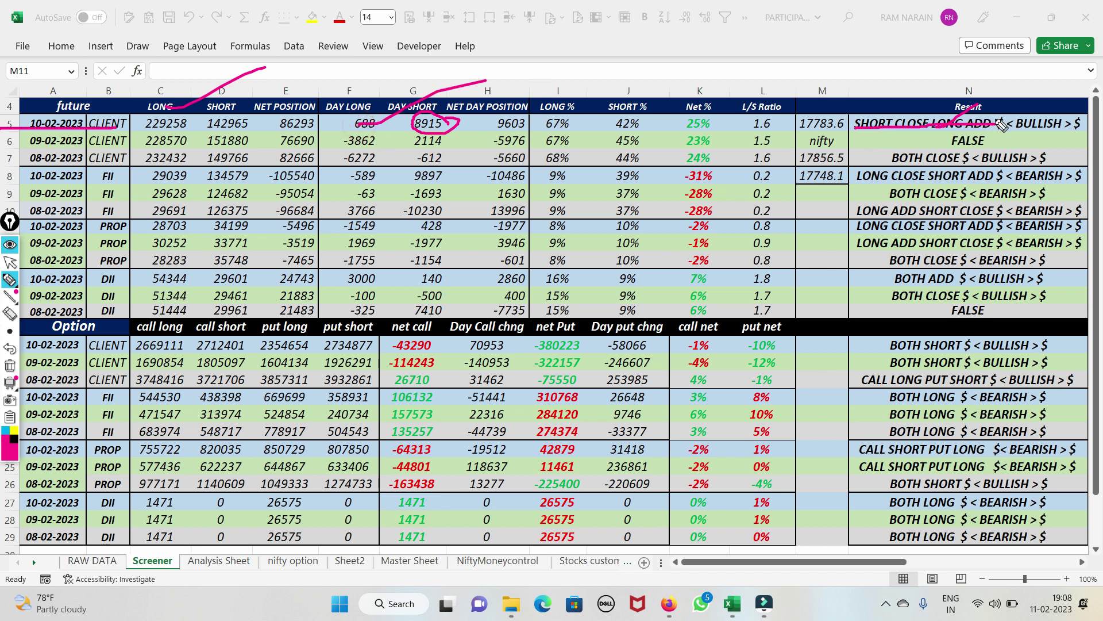
{"action": "left_click_drag", "start_coordinate": [1015, 126], "coordinate": [1076, 106]}
{"action": "left_click", "coordinate": [11, 366]}
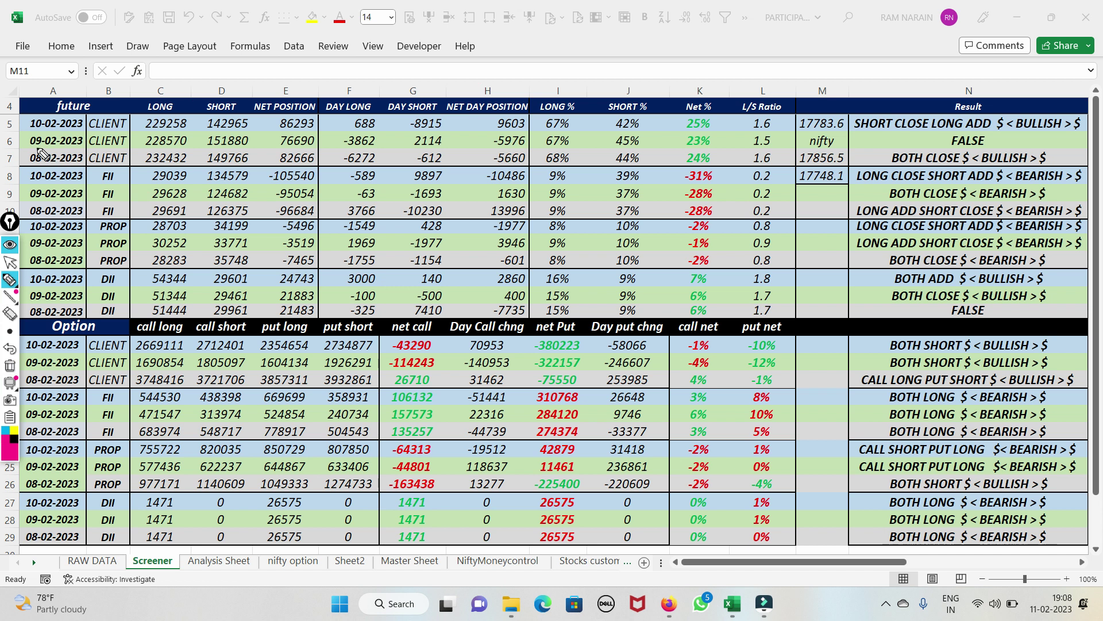
Draw lines across all three CLIENT future row labels, mark the 08-02-2023 "BOTH CLOSE" result, and clear the ink
{"action": "left_click_drag", "start_coordinate": [1, 119], "coordinate": [143, 118]}
{"action": "left_click_drag", "start_coordinate": [2, 139], "coordinate": [158, 138]}
{"action": "left_click_drag", "start_coordinate": [2, 161], "coordinate": [158, 159]}
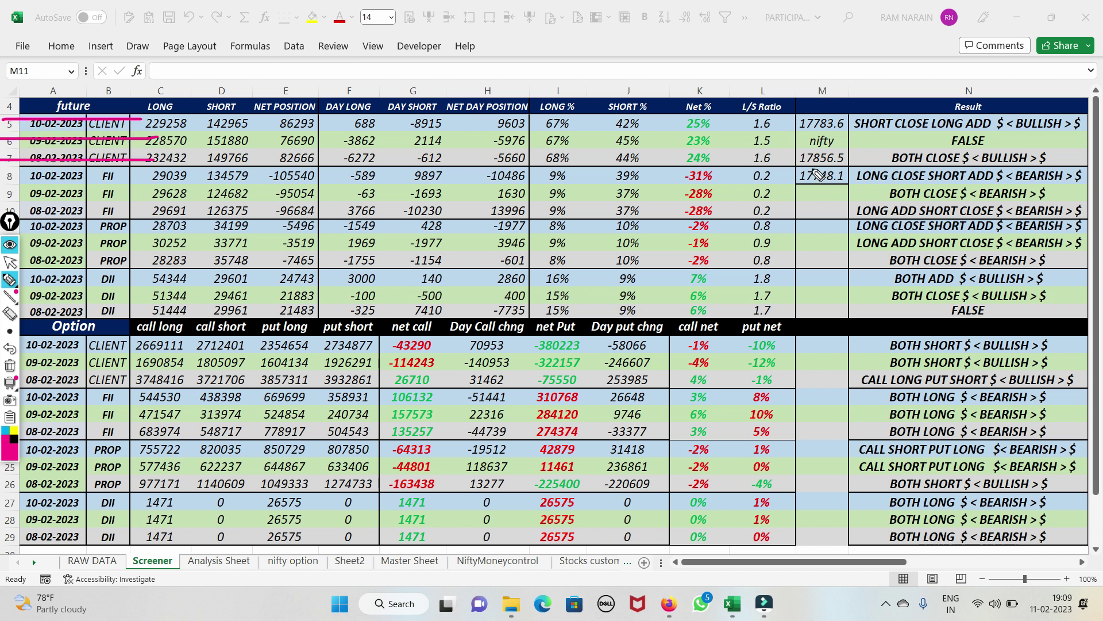
{"action": "mouse_move", "coordinate": [895, 161]}
{"action": "left_mouse_down"}
{"action": "mouse_move", "coordinate": [986, 131]}
{"action": "mouse_move", "coordinate": [1035, 155]}
{"action": "left_mouse_up"}
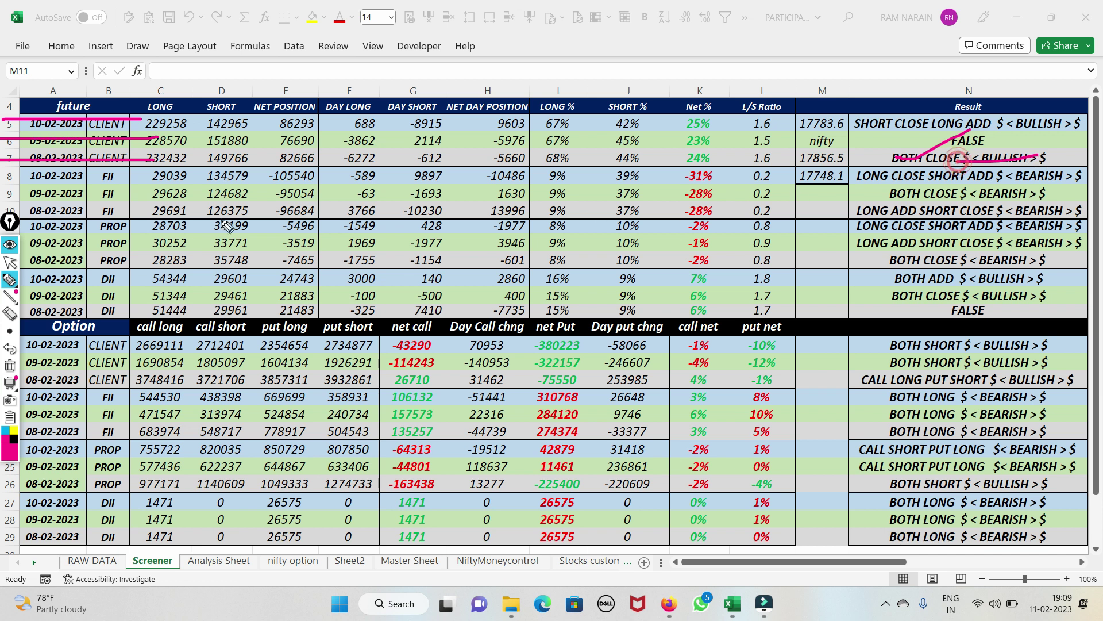
{"action": "left_click", "coordinate": [10, 365]}
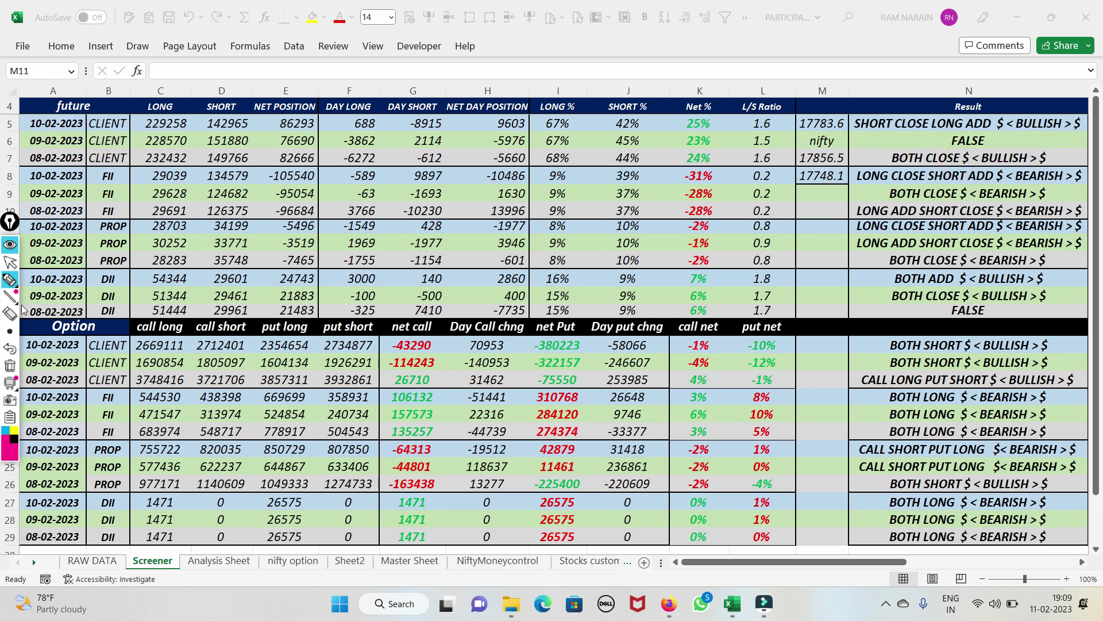
Reselect the pen, draw lines across the FII future row labels for 10-02-2023 and 09-02-2023, and clear the ink
{"action": "left_click", "coordinate": [10, 293]}
{"action": "left_click", "coordinate": [9, 280]}
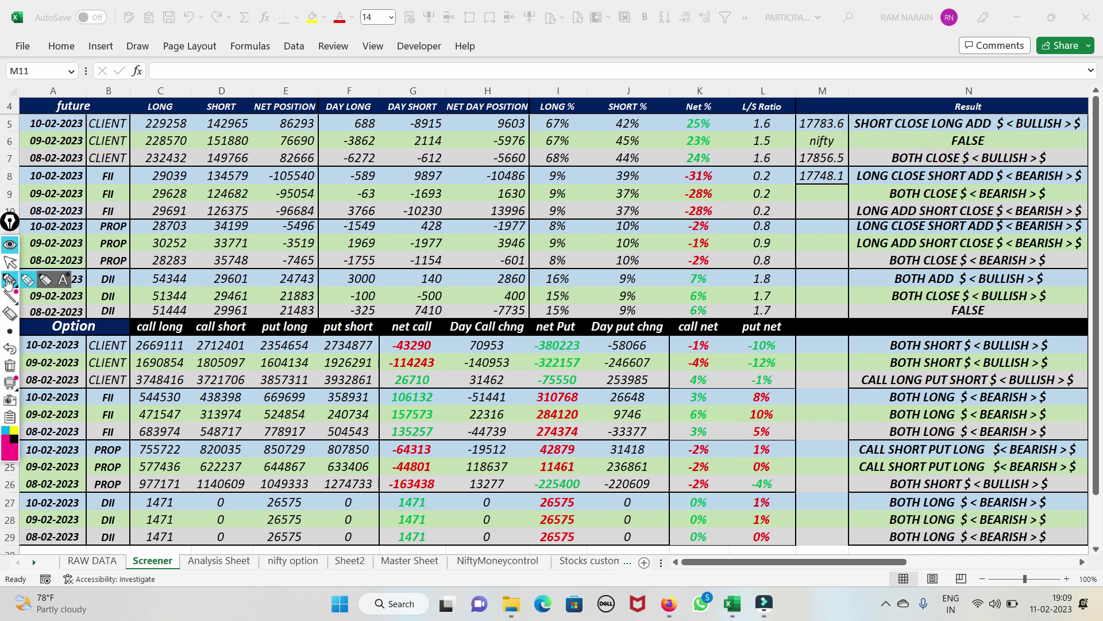
{"action": "left_click", "coordinate": [27, 279]}
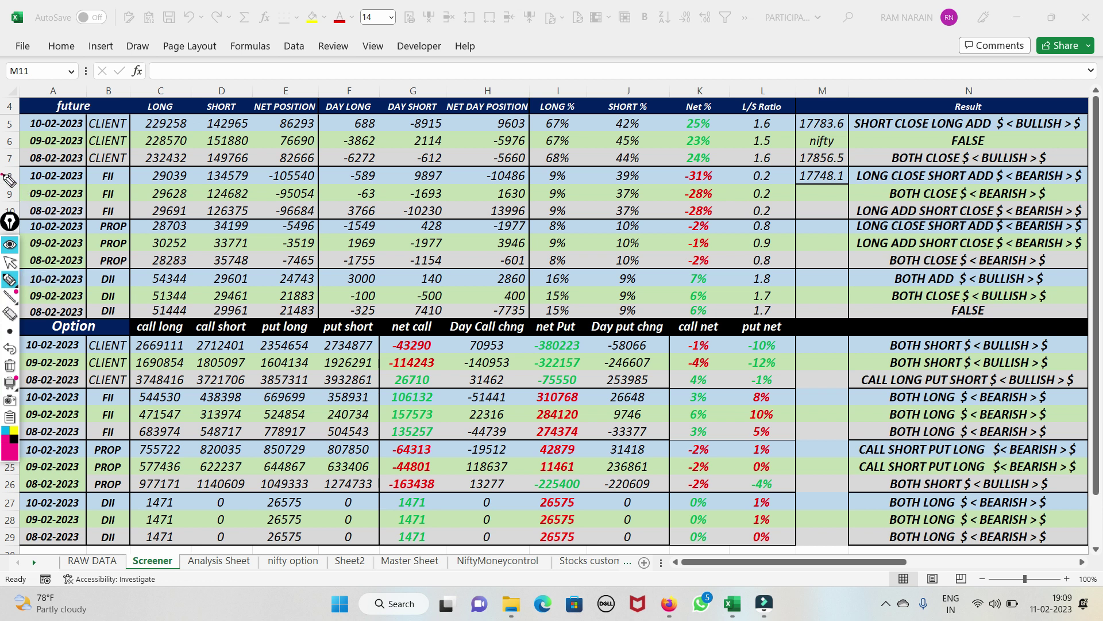
{"action": "left_click_drag", "start_coordinate": [3, 175], "coordinate": [151, 174]}
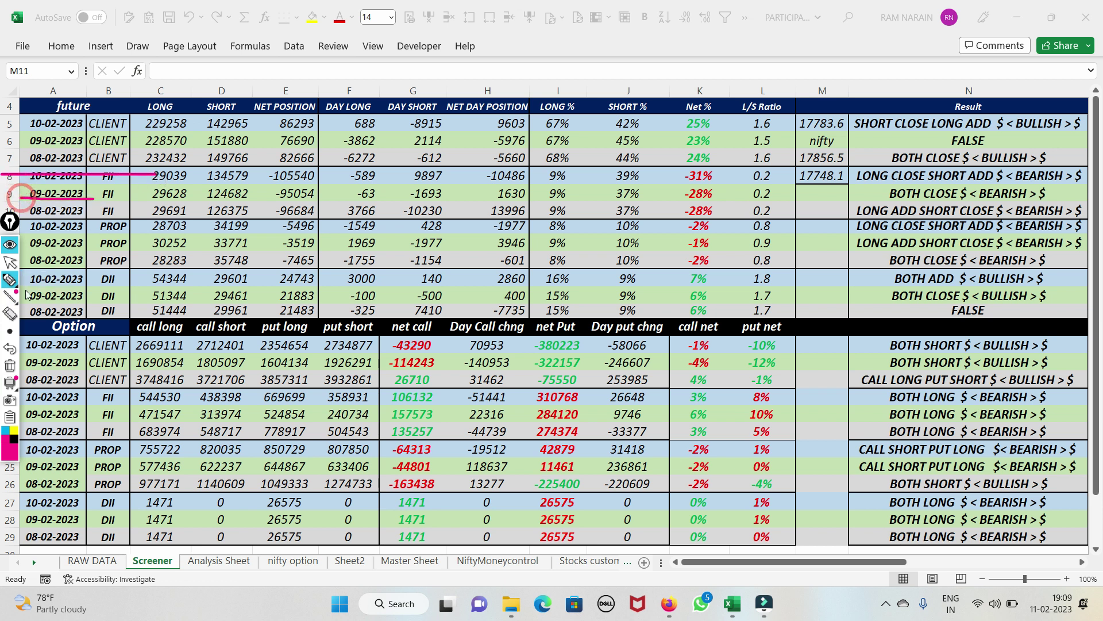
{"action": "left_click", "coordinate": [10, 365]}
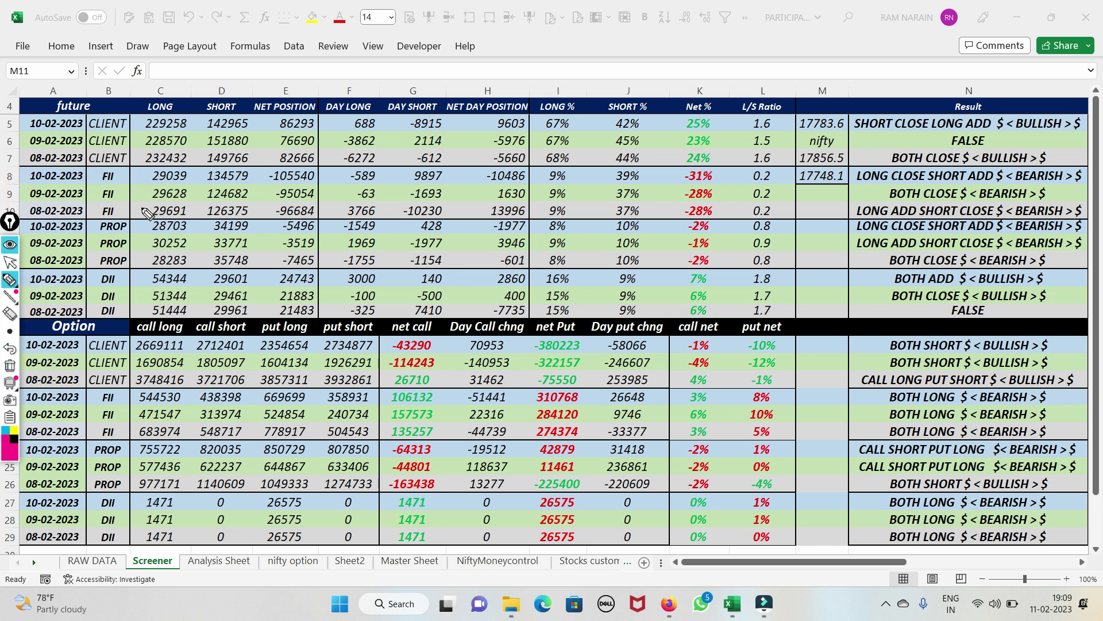
Pen-mark the FII LONG figures for 09-02-2023 and 10-02-2023 and the 10-02-2023 DAY LONG figure, and clear the ink
{"action": "mouse_move", "coordinate": [192, 187]}
{"action": "left_mouse_down"}
{"action": "mouse_move", "coordinate": [166, 183]}
{"action": "mouse_move", "coordinate": [145, 201]}
{"action": "mouse_move", "coordinate": [190, 210]}
{"action": "mouse_move", "coordinate": [201, 195]}
{"action": "mouse_move", "coordinate": [155, 190]}
{"action": "mouse_move", "coordinate": [190, 201]}
{"action": "mouse_move", "coordinate": [179, 183]}
{"action": "left_mouse_up"}
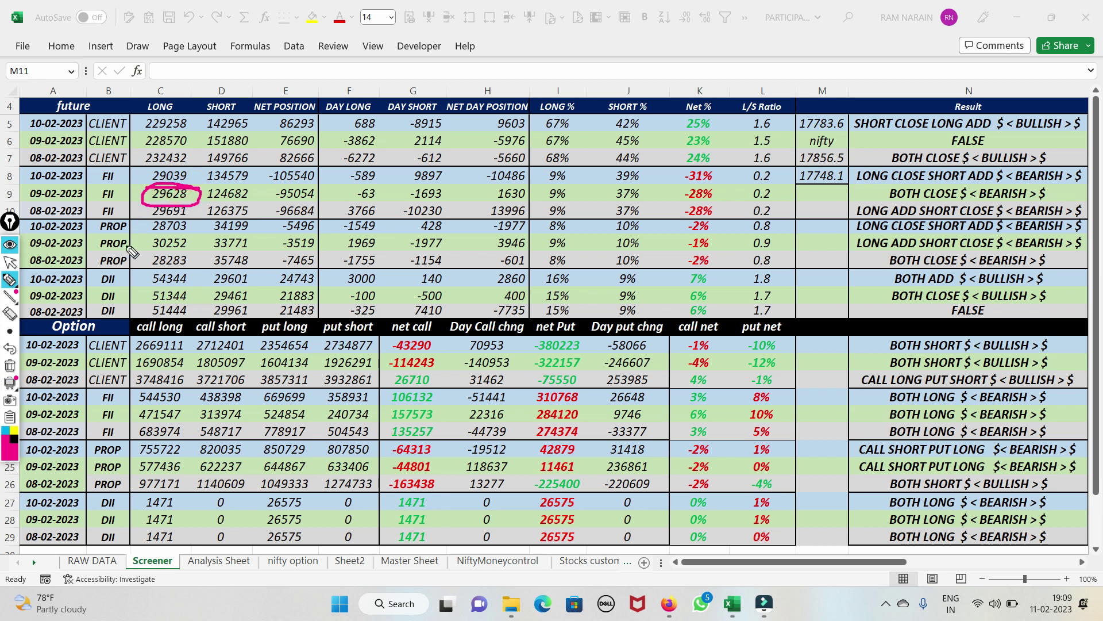
{"action": "left_click_drag", "start_coordinate": [171, 176], "coordinate": [201, 165]}
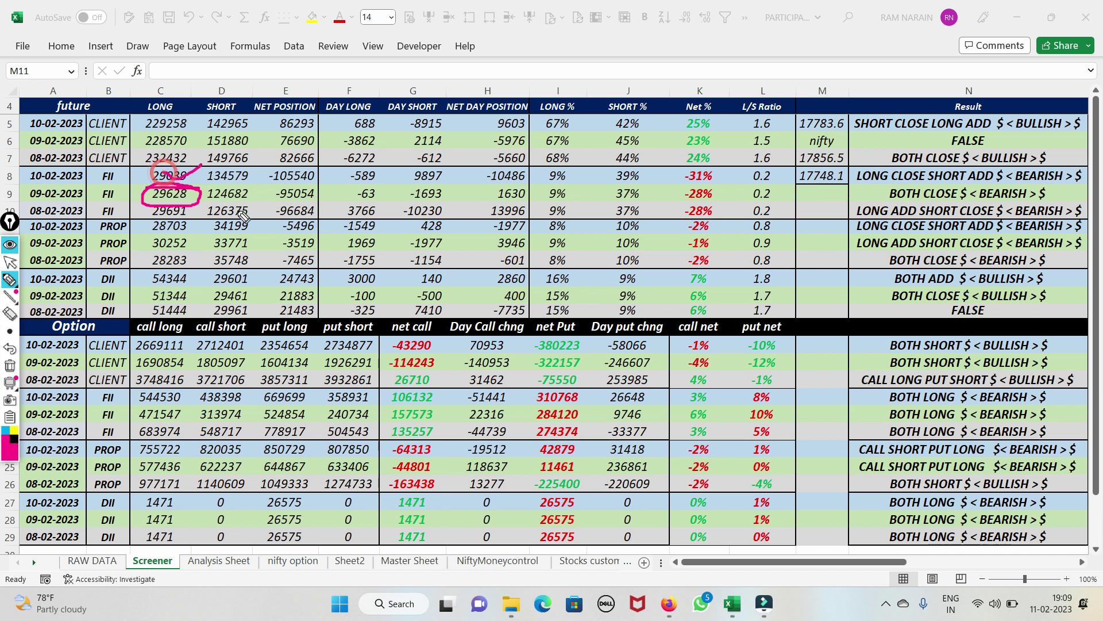
{"action": "mouse_move", "coordinate": [386, 172]}
{"action": "left_mouse_down"}
{"action": "mouse_move", "coordinate": [343, 174]}
{"action": "mouse_move", "coordinate": [370, 188]}
{"action": "mouse_move", "coordinate": [438, 147]}
{"action": "left_mouse_up"}
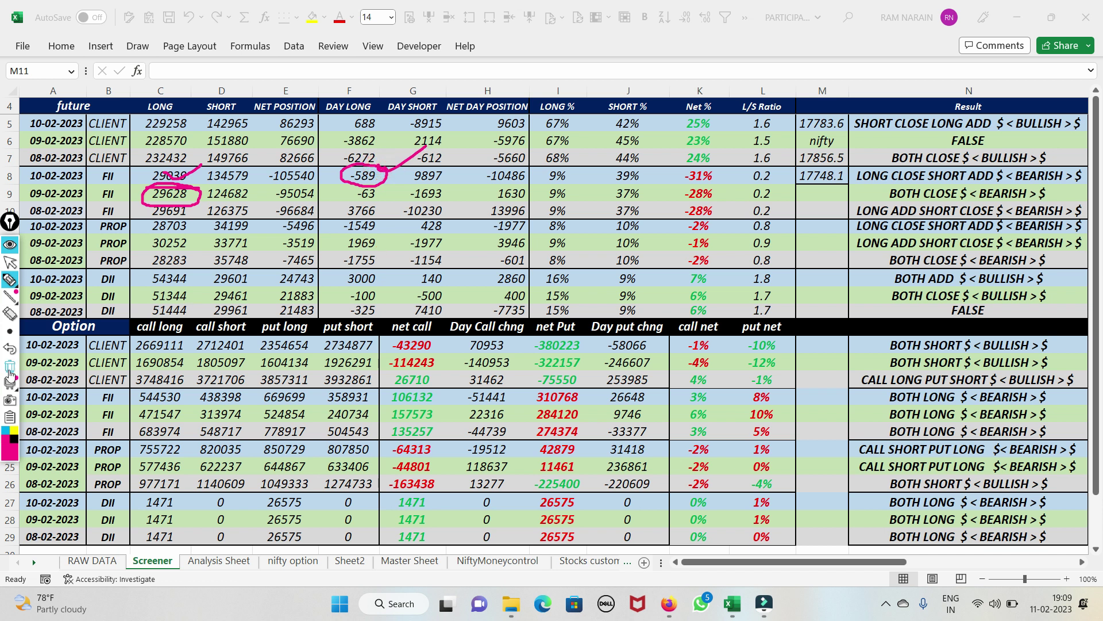
{"action": "left_click", "coordinate": [9, 367]}
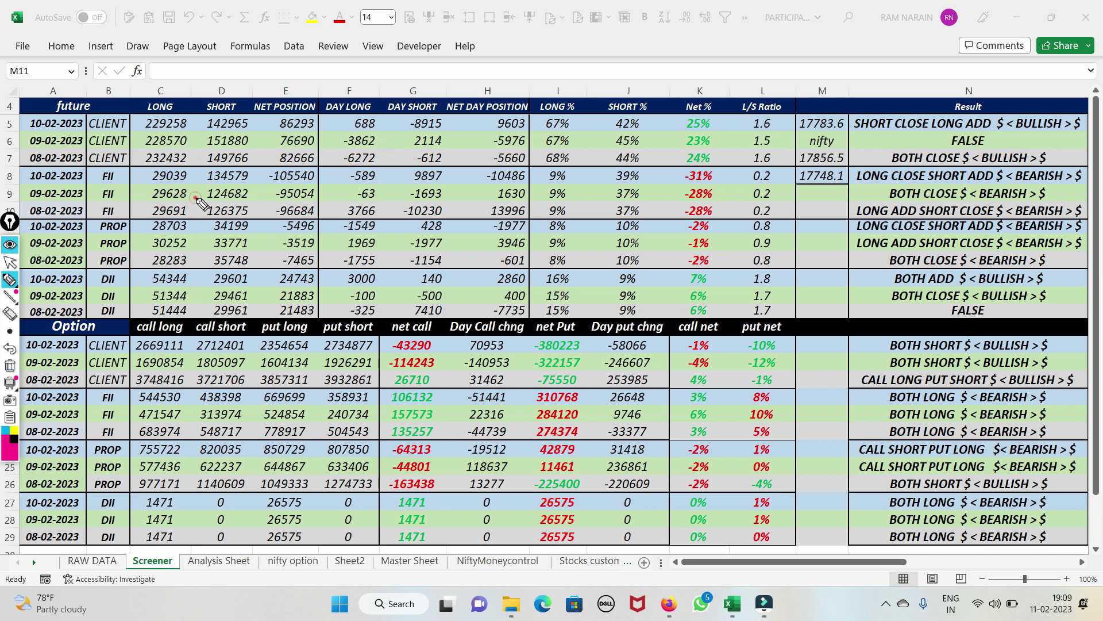
Circle the FII SHORT figure for 09-02-2023 and mark the 10-02-2023 DAY SHORT and DAY LONG figures, clearing the ink after each round
{"action": "mouse_move", "coordinate": [195, 197]}
{"action": "left_mouse_down"}
{"action": "mouse_move", "coordinate": [256, 194]}
{"action": "mouse_move", "coordinate": [201, 182]}
{"action": "mouse_move", "coordinate": [194, 199]}
{"action": "left_mouse_up"}
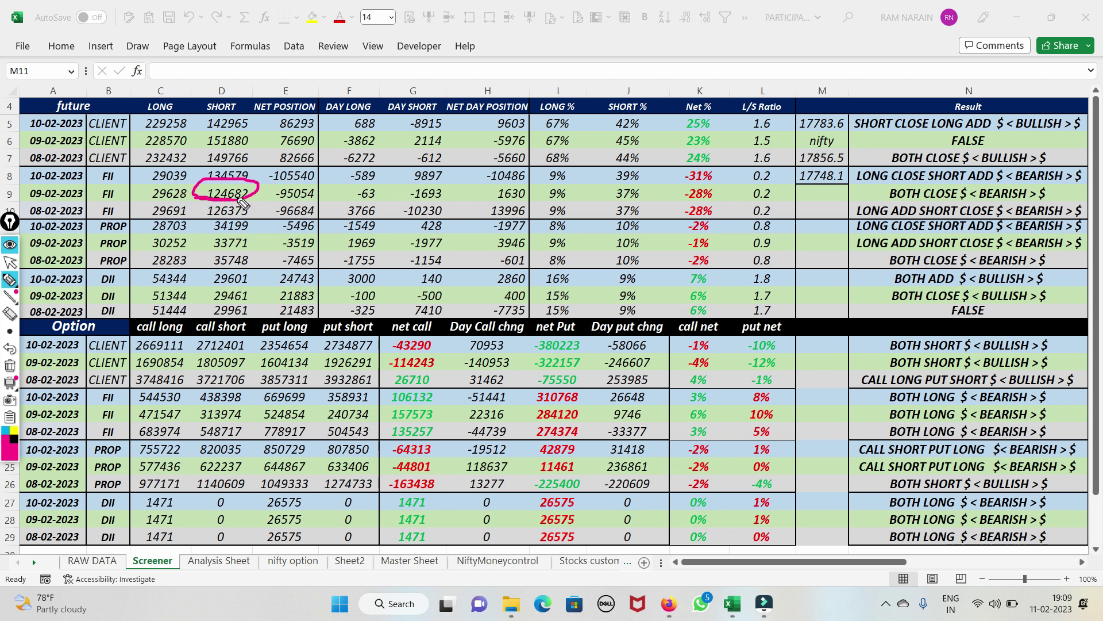
{"action": "left_click", "coordinate": [11, 367]}
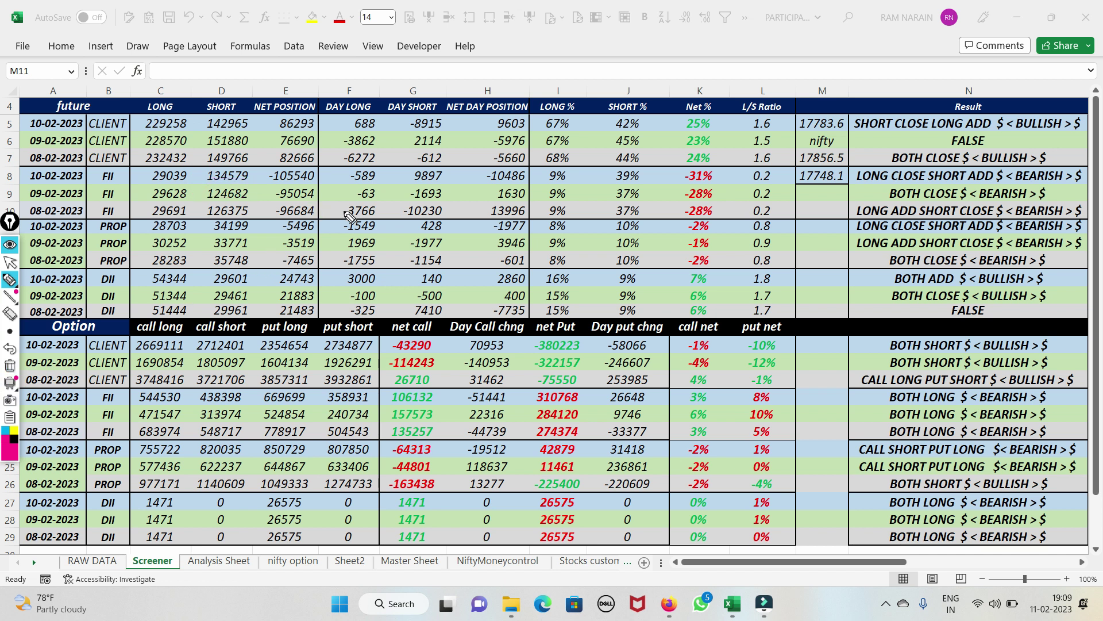
{"action": "mouse_move", "coordinate": [454, 166]}
{"action": "left_mouse_down"}
{"action": "mouse_move", "coordinate": [392, 172]}
{"action": "mouse_move", "coordinate": [454, 192]}
{"action": "mouse_move", "coordinate": [460, 172]}
{"action": "left_mouse_up"}
{"action": "left_click_drag", "start_coordinate": [391, 171], "coordinate": [458, 172]}
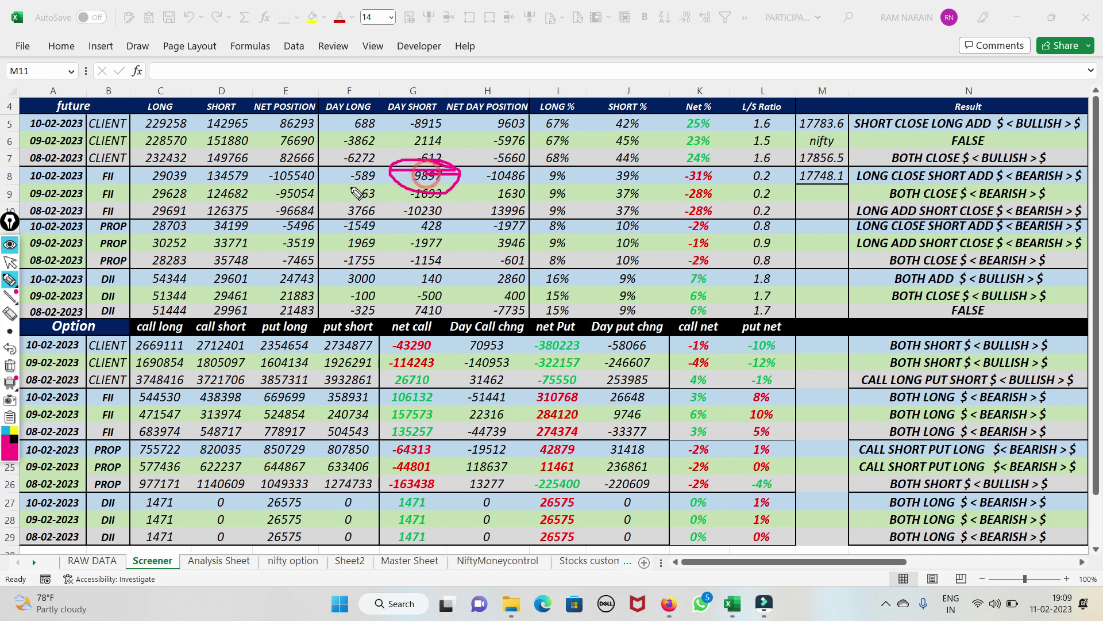
{"action": "left_click_drag", "start_coordinate": [345, 182], "coordinate": [459, 169]}
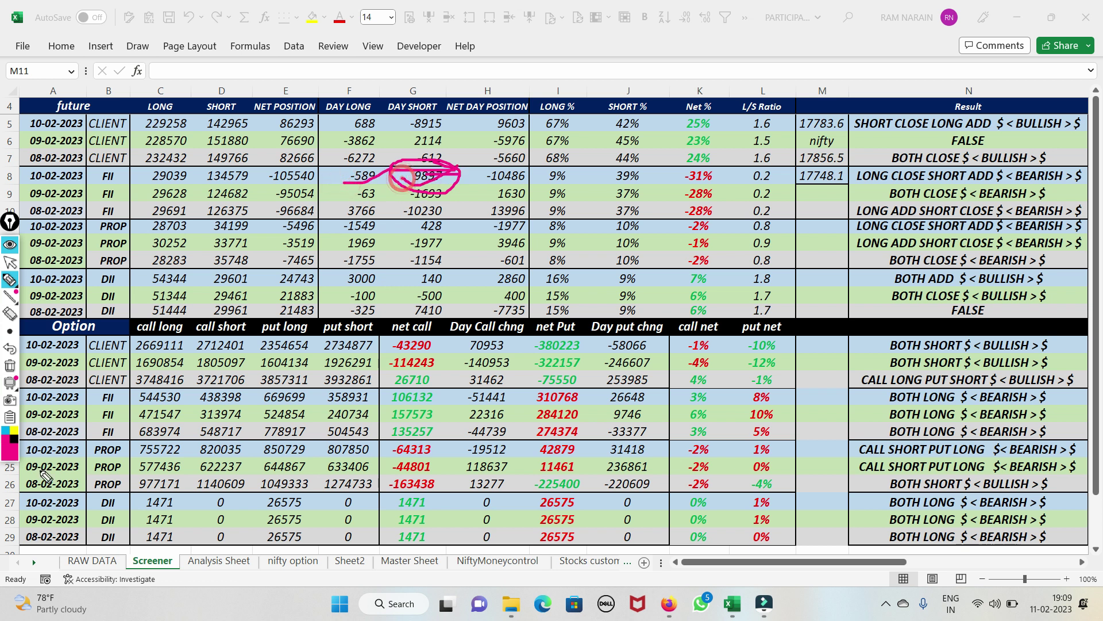
{"action": "left_click", "coordinate": [10, 365]}
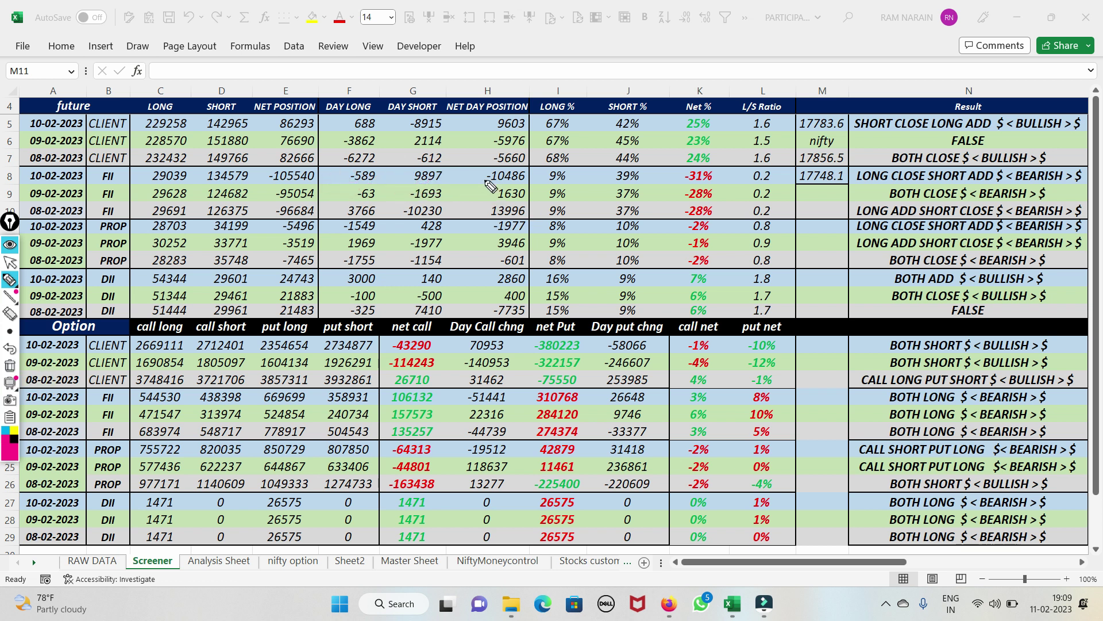
Mark the NET DAY POSITION heading, FII's 10-02-2023 NET DAY POSITION, LONG %, SHORT % and Net % figures, and nifty value 17748.1, and clear the ink
{"action": "left_click_drag", "start_coordinate": [466, 115], "coordinate": [497, 104]}
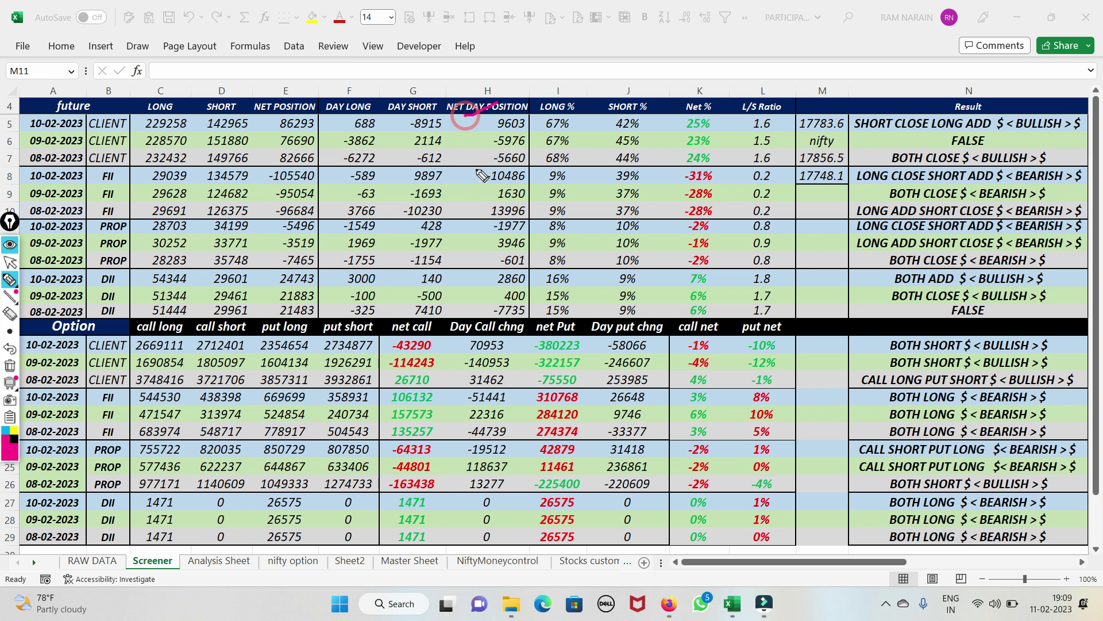
{"action": "mouse_move", "coordinate": [467, 186]}
{"action": "left_mouse_down"}
{"action": "mouse_move", "coordinate": [529, 186]}
{"action": "mouse_move", "coordinate": [520, 167]}
{"action": "mouse_move", "coordinate": [473, 189]}
{"action": "left_mouse_up"}
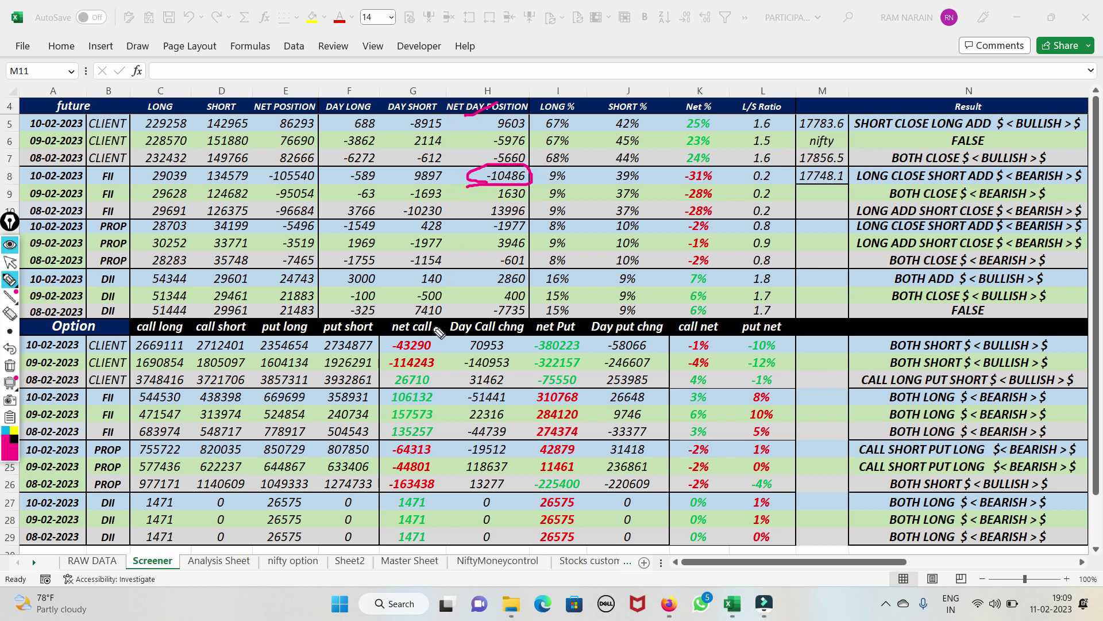
{"action": "mouse_move", "coordinate": [569, 171]}
{"action": "left_mouse_down"}
{"action": "mouse_move", "coordinate": [531, 173]}
{"action": "mouse_move", "coordinate": [546, 167]}
{"action": "left_mouse_up"}
{"action": "mouse_move", "coordinate": [644, 172]}
{"action": "left_mouse_down"}
{"action": "mouse_move", "coordinate": [623, 166]}
{"action": "mouse_move", "coordinate": [606, 187]}
{"action": "mouse_move", "coordinate": [632, 192]}
{"action": "left_mouse_up"}
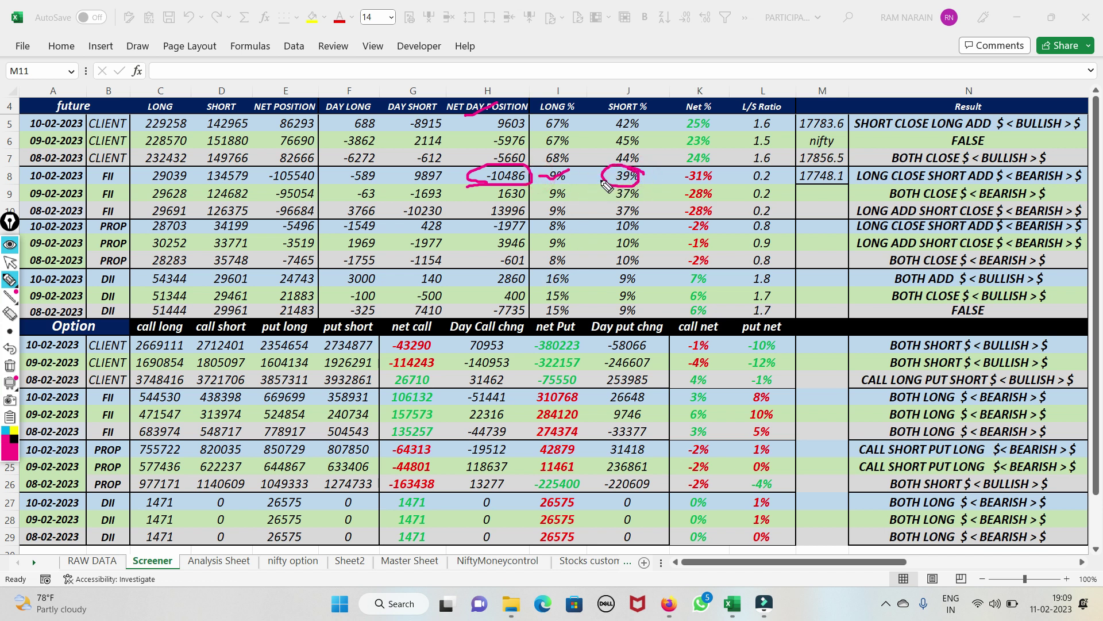
{"action": "left_click_drag", "start_coordinate": [724, 167], "coordinate": [711, 170]}
{"action": "mouse_move", "coordinate": [684, 184]}
{"action": "left_mouse_down"}
{"action": "mouse_move", "coordinate": [729, 183]}
{"action": "mouse_move", "coordinate": [677, 173]}
{"action": "mouse_move", "coordinate": [718, 167]}
{"action": "mouse_move", "coordinate": [689, 177]}
{"action": "left_mouse_up"}
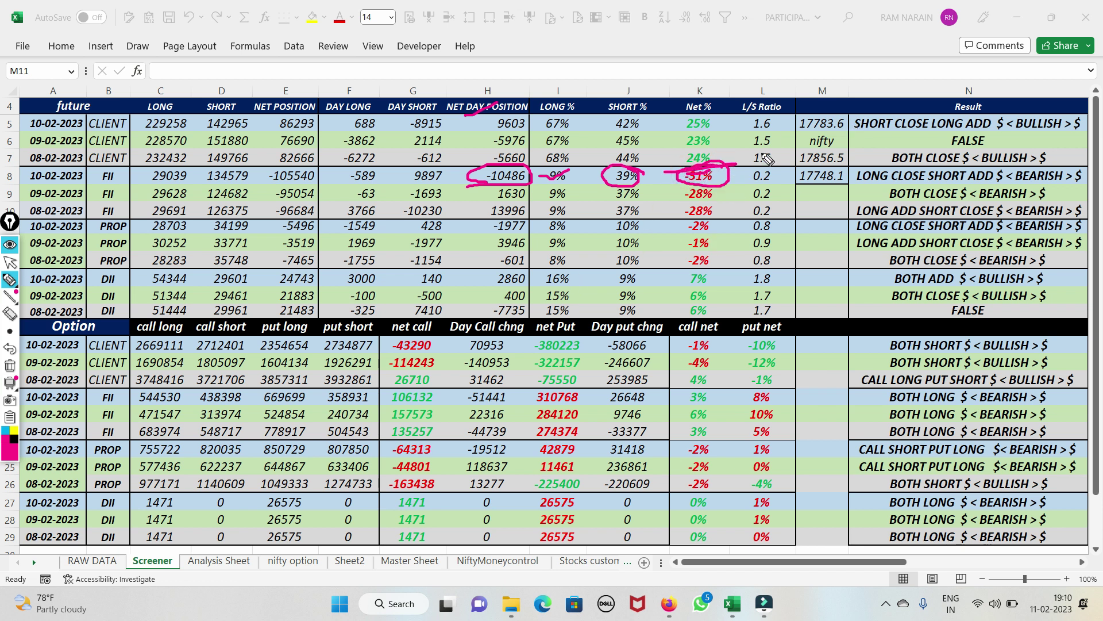
{"action": "mouse_move", "coordinate": [785, 183]}
{"action": "left_mouse_down"}
{"action": "mouse_move", "coordinate": [816, 193]}
{"action": "mouse_move", "coordinate": [857, 175]}
{"action": "mouse_move", "coordinate": [828, 167]}
{"action": "mouse_move", "coordinate": [797, 172]}
{"action": "mouse_move", "coordinate": [858, 183]}
{"action": "left_mouse_up"}
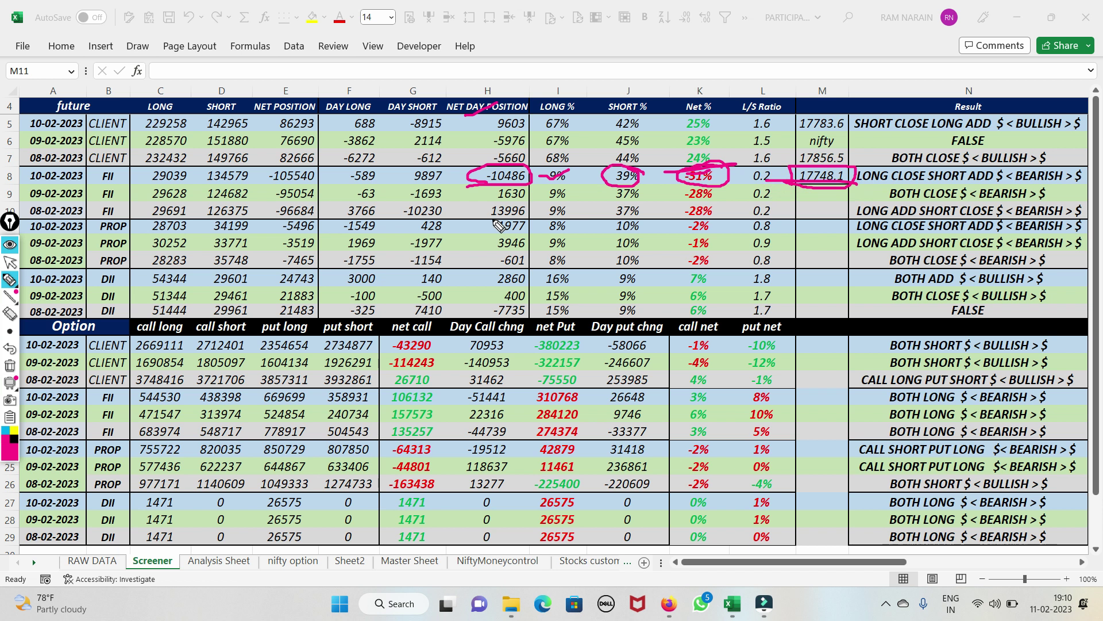
{"action": "left_click", "coordinate": [10, 365]}
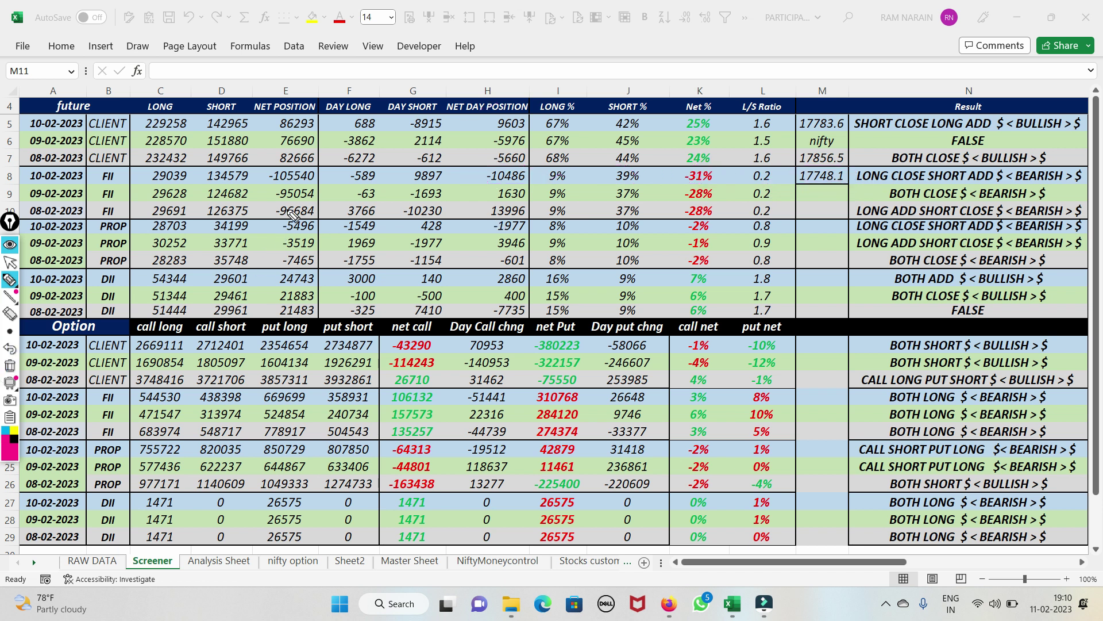
Circle the FII NET POSITION for 10-02-2023, mark nifty value 17748.1, handwrite "100" beneath it, and clear the ink
{"action": "mouse_move", "coordinate": [317, 172]}
{"action": "left_mouse_down"}
{"action": "mouse_move", "coordinate": [277, 166]}
{"action": "mouse_move", "coordinate": [265, 185]}
{"action": "mouse_move", "coordinate": [317, 183]}
{"action": "mouse_move", "coordinate": [317, 167]}
{"action": "mouse_move", "coordinate": [347, 162]}
{"action": "mouse_move", "coordinate": [351, 150]}
{"action": "left_mouse_up"}
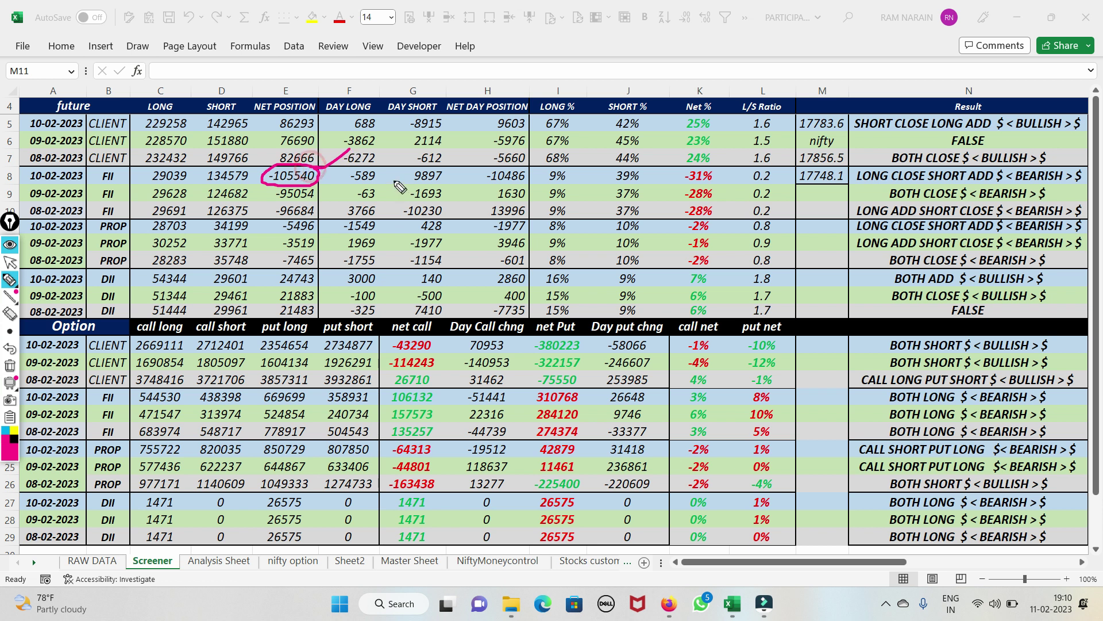
{"action": "left_click_drag", "start_coordinate": [785, 178], "coordinate": [832, 163]}
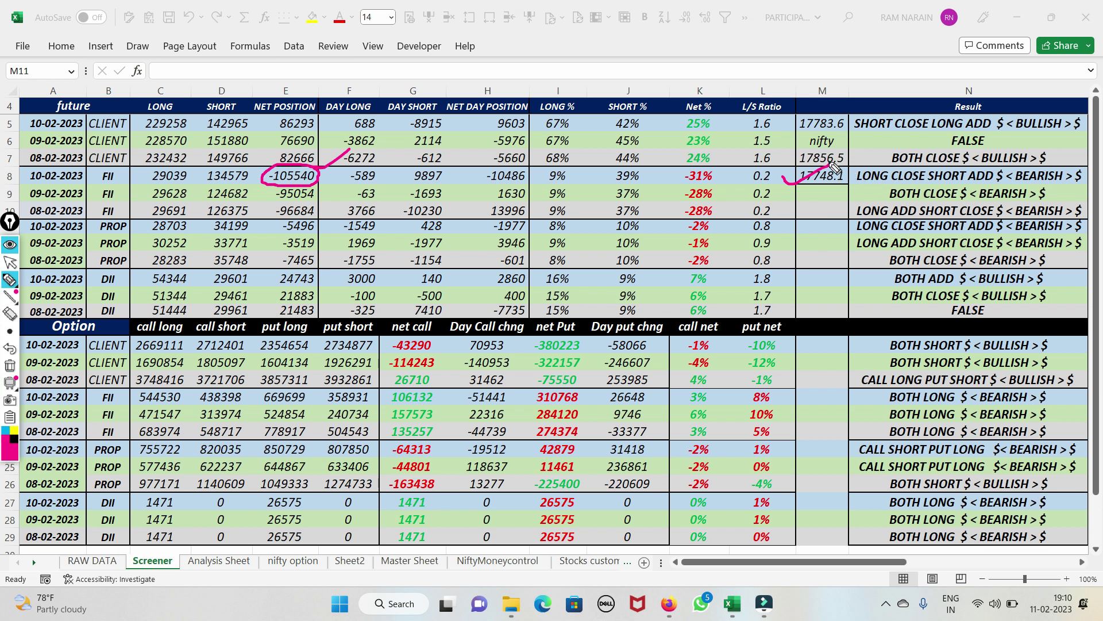
{"action": "left_click_drag", "start_coordinate": [828, 167], "coordinate": [862, 147]}
{"action": "mouse_move", "coordinate": [785, 168]}
{"action": "left_mouse_down"}
{"action": "mouse_move", "coordinate": [804, 221]}
{"action": "mouse_move", "coordinate": [844, 192]}
{"action": "mouse_move", "coordinate": [855, 204]}
{"action": "mouse_move", "coordinate": [813, 225]}
{"action": "mouse_move", "coordinate": [839, 223]}
{"action": "left_mouse_up"}
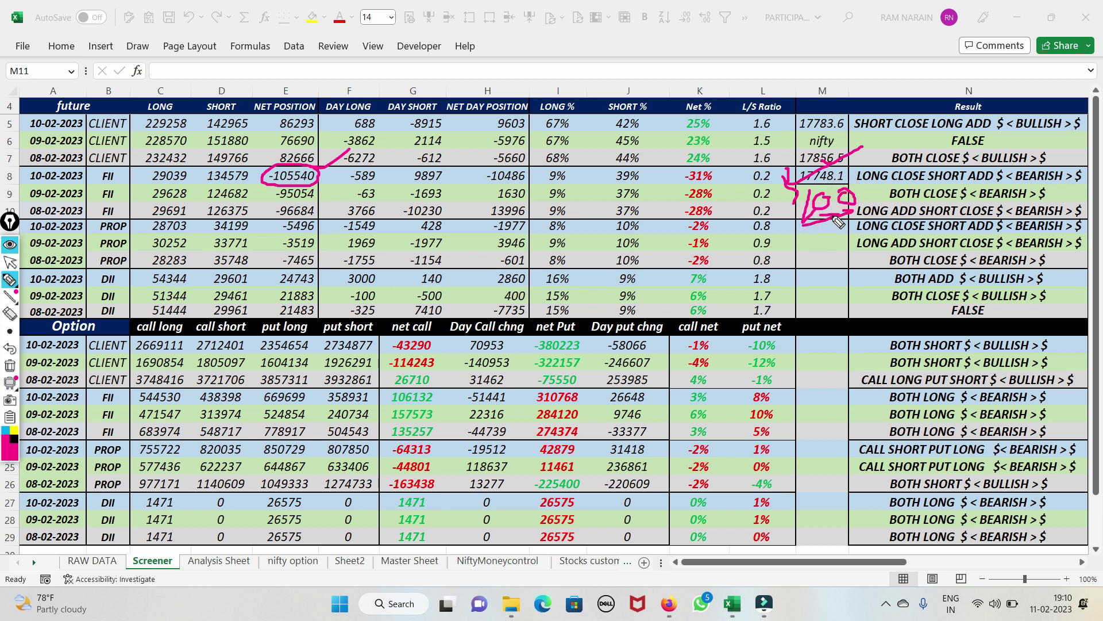
{"action": "left_click", "coordinate": [9, 365]}
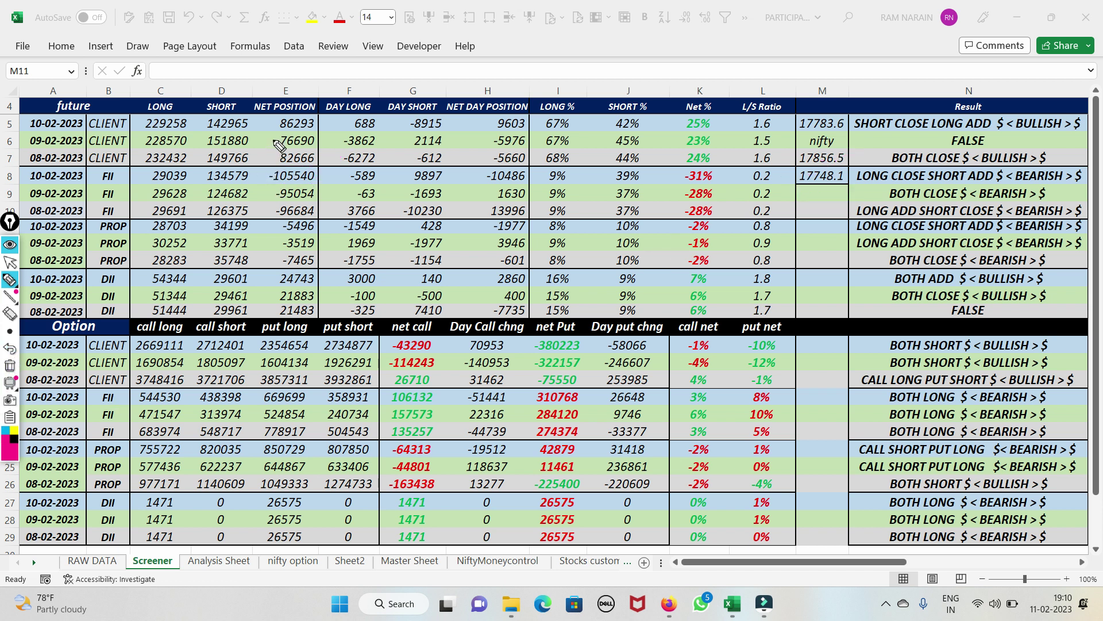
Mark the CLIENT NET POSITION for 10-02-2023, circle nifty values 17783.6 and 17856.5, and clear the ink
{"action": "left_click_drag", "start_coordinate": [279, 122], "coordinate": [317, 113]}
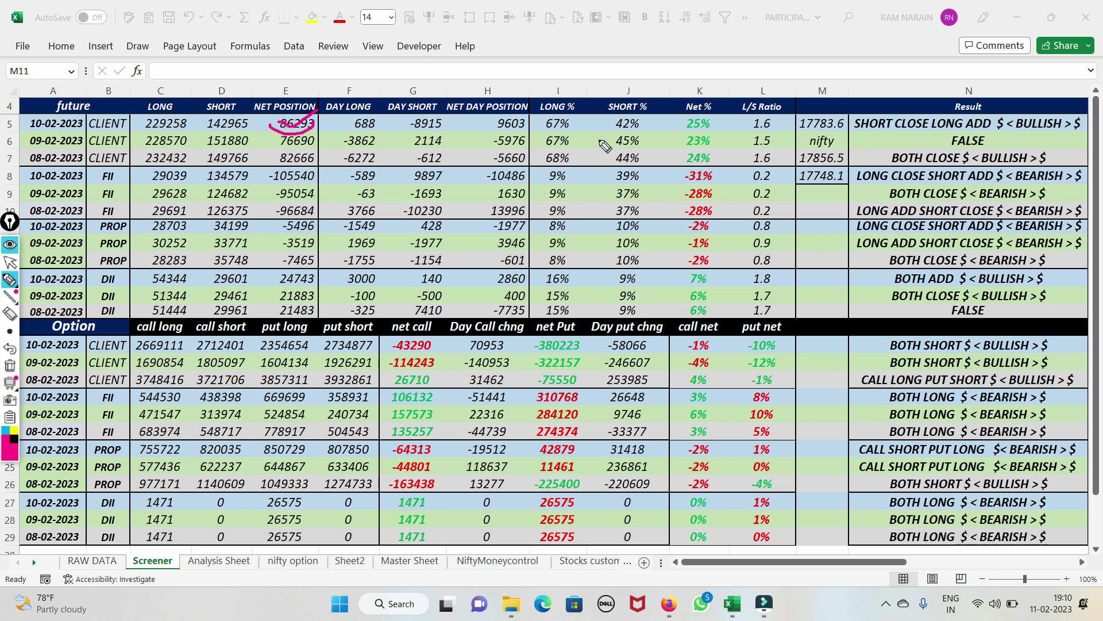
{"action": "mouse_move", "coordinate": [803, 137]}
{"action": "left_mouse_down"}
{"action": "mouse_move", "coordinate": [856, 131]}
{"action": "mouse_move", "coordinate": [822, 109]}
{"action": "mouse_move", "coordinate": [813, 133]}
{"action": "mouse_move", "coordinate": [856, 145]}
{"action": "mouse_move", "coordinate": [843, 176]}
{"action": "mouse_move", "coordinate": [789, 166]}
{"action": "mouse_move", "coordinate": [916, 118]}
{"action": "left_mouse_up"}
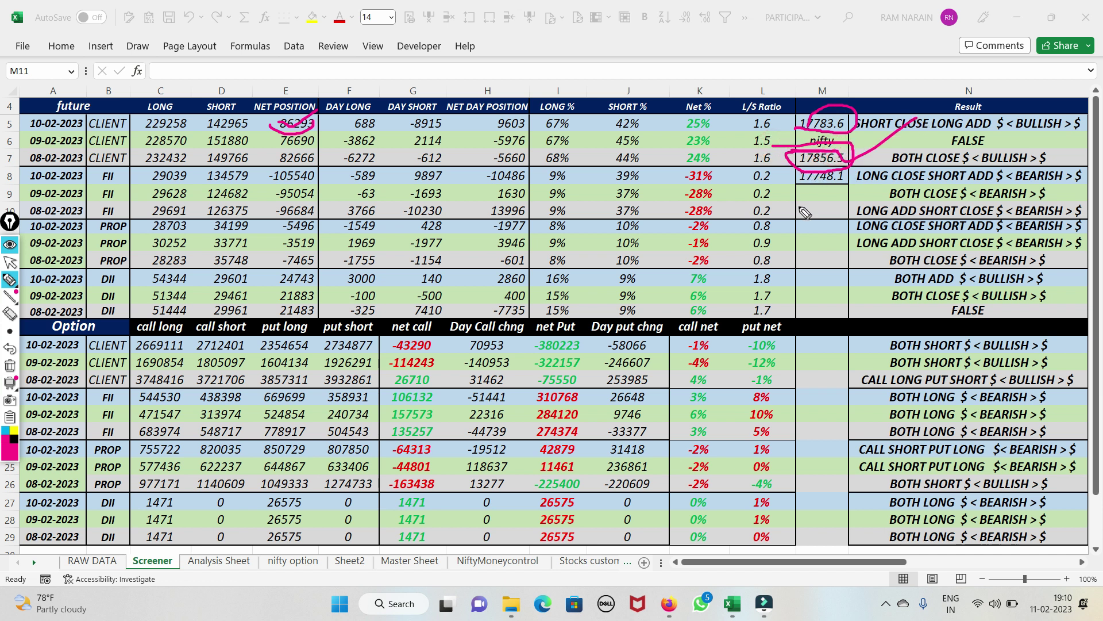
{"action": "left_click", "coordinate": [10, 365]}
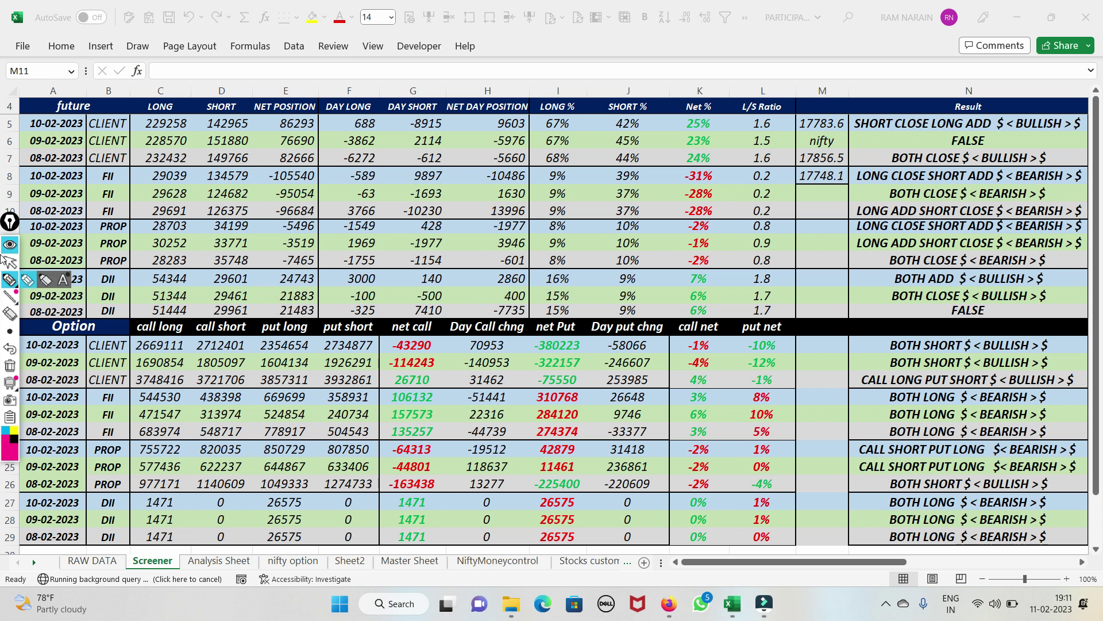
Move the annotation toolbar lower, mark PROP LONG for 09-02-2023 and 10-02-2023 plus the 10-02-2023 DAY LONG, and clear the ink
{"action": "left_click_drag", "start_coordinate": [10, 233], "coordinate": [9, 319]}
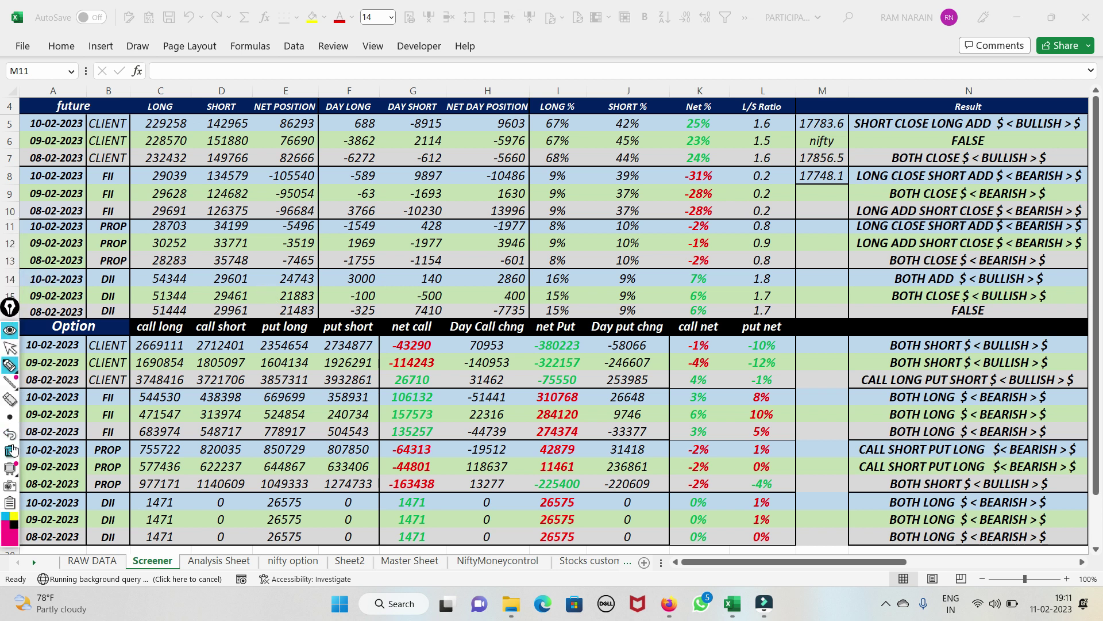
{"action": "left_click", "coordinate": [9, 365]}
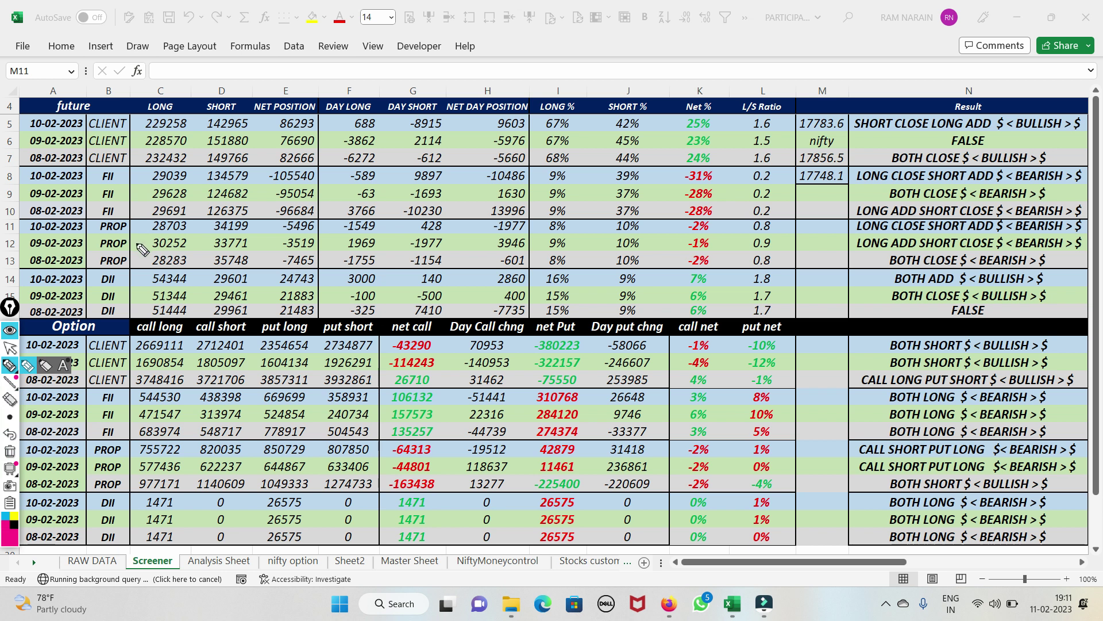
{"action": "left_click_drag", "start_coordinate": [17, 244], "coordinate": [54, 244]}
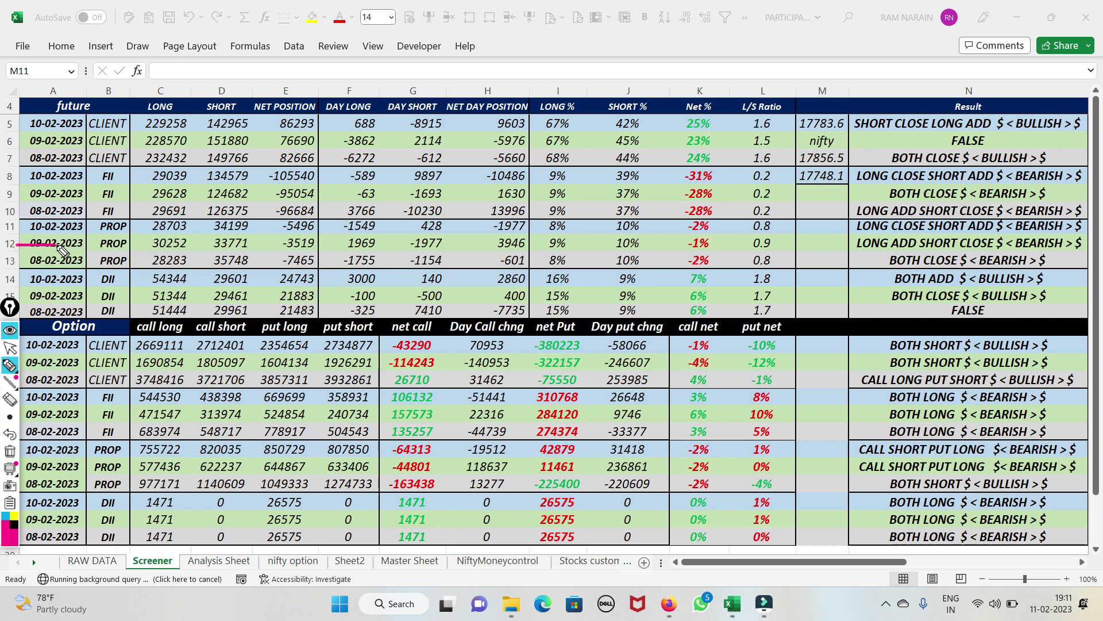
{"action": "mouse_move", "coordinate": [199, 240]}
{"action": "left_mouse_down"}
{"action": "mouse_move", "coordinate": [173, 233]}
{"action": "mouse_move", "coordinate": [165, 261]}
{"action": "mouse_move", "coordinate": [198, 246]}
{"action": "left_mouse_up"}
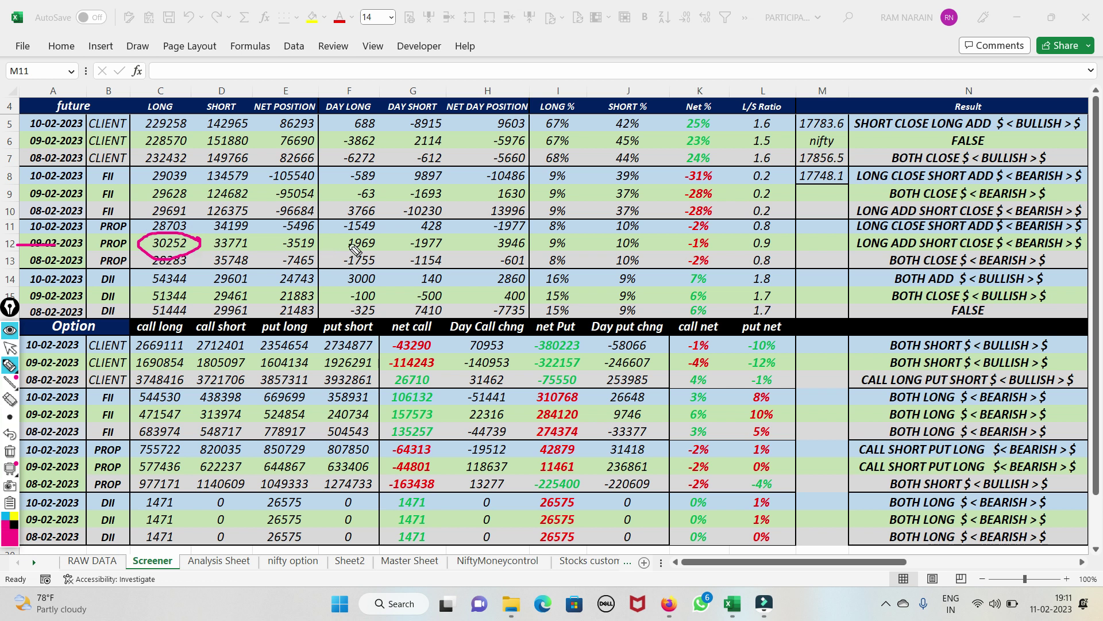
{"action": "mouse_move", "coordinate": [384, 221]}
{"action": "left_mouse_down"}
{"action": "mouse_move", "coordinate": [367, 211]}
{"action": "mouse_move", "coordinate": [330, 233]}
{"action": "mouse_move", "coordinate": [380, 230]}
{"action": "left_mouse_up"}
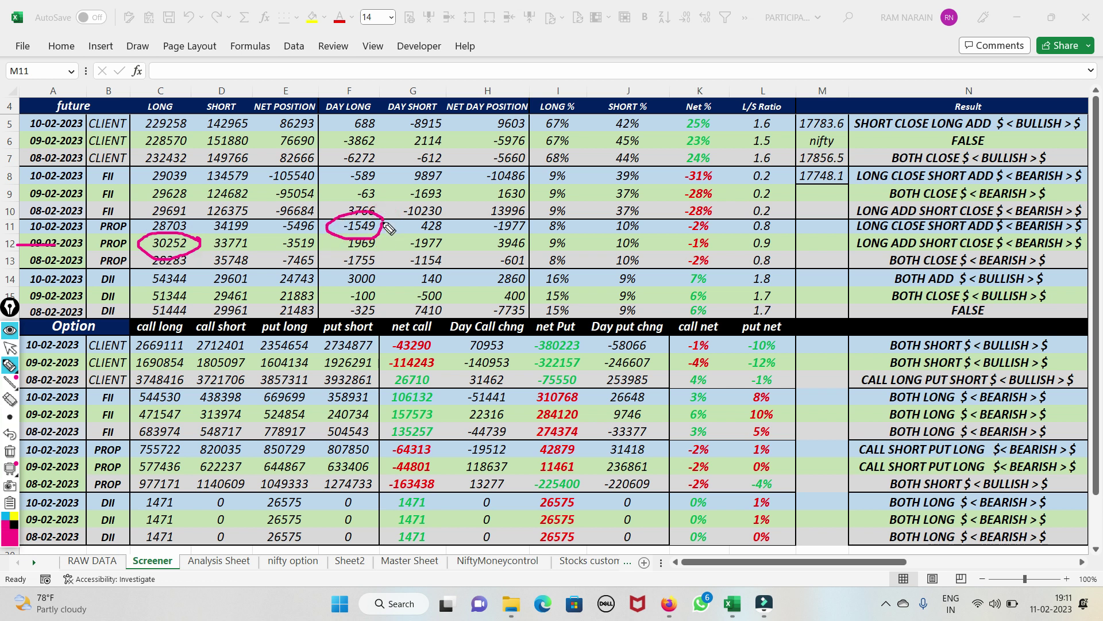
{"action": "left_click_drag", "start_coordinate": [150, 233], "coordinate": [238, 199]}
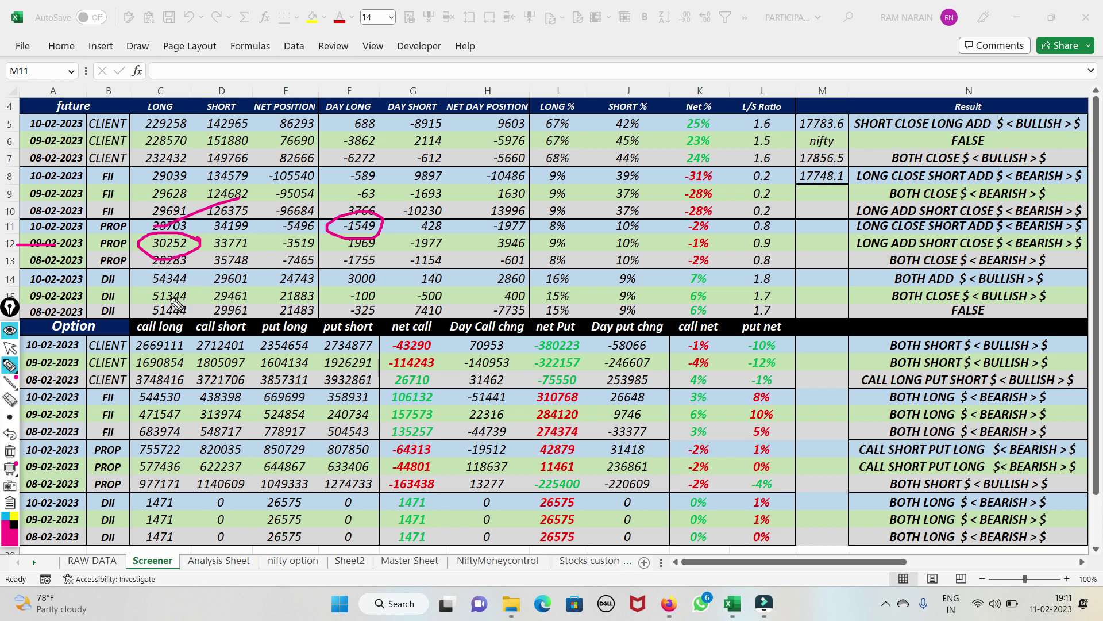
{"action": "left_click", "coordinate": [10, 451]}
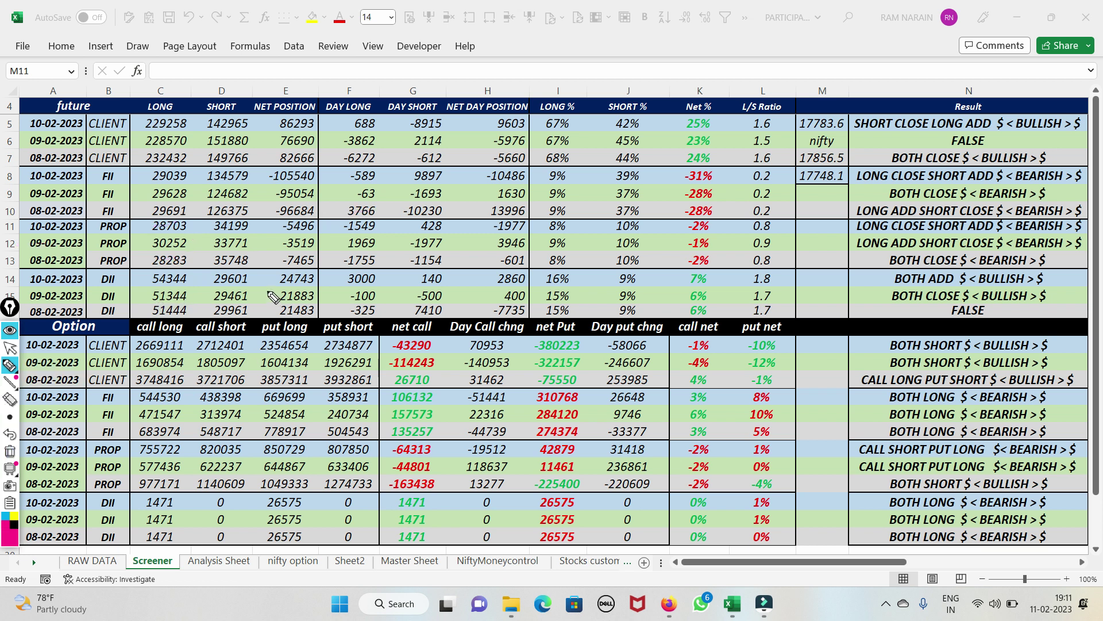
Mark PROP SHORT for 09-02-2023 and 10-02-2023 plus the 10-02-2023 DAY SHORT and NET DAY POSITION figures, and clear the ink
{"action": "mouse_move", "coordinate": [200, 243]}
{"action": "left_mouse_down"}
{"action": "mouse_move", "coordinate": [236, 244]}
{"action": "mouse_move", "coordinate": [192, 232]}
{"action": "mouse_move", "coordinate": [216, 223]}
{"action": "mouse_move", "coordinate": [253, 235]}
{"action": "left_mouse_up"}
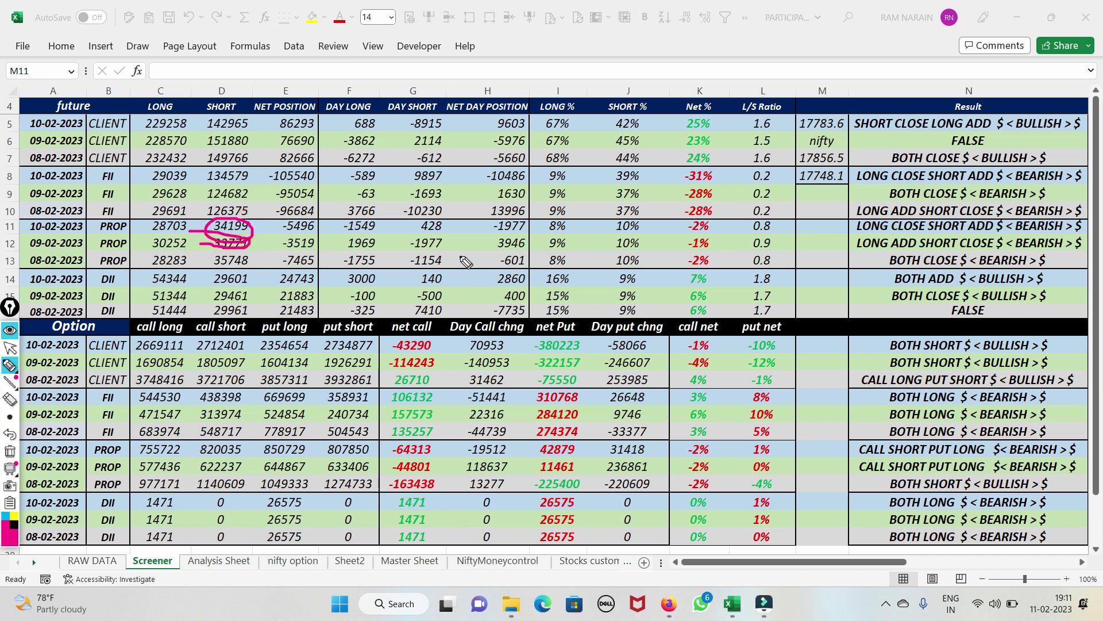
{"action": "left_click_drag", "start_coordinate": [406, 228], "coordinate": [437, 228]}
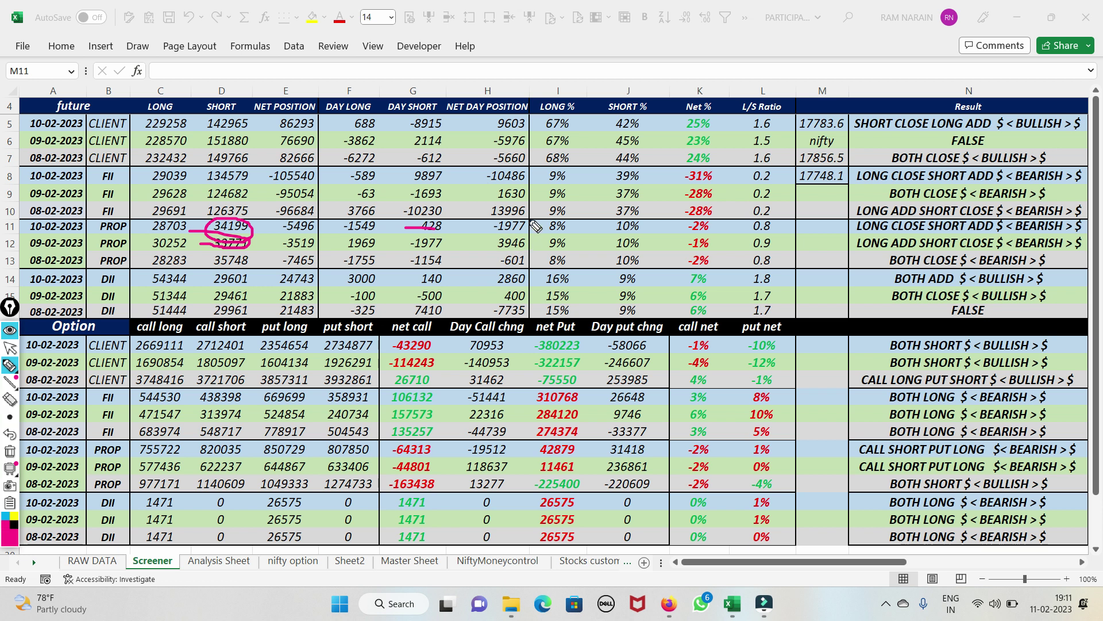
{"action": "mouse_move", "coordinate": [529, 225]}
{"action": "left_mouse_down"}
{"action": "mouse_move", "coordinate": [493, 216]}
{"action": "mouse_move", "coordinate": [517, 238]}
{"action": "mouse_move", "coordinate": [532, 219]}
{"action": "left_mouse_up"}
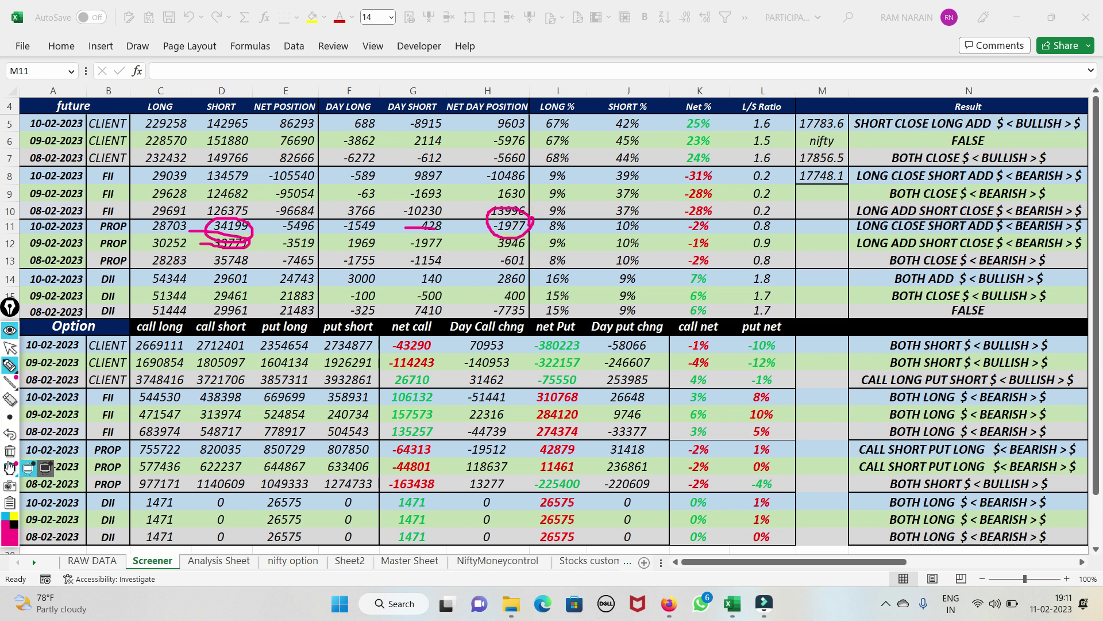
{"action": "left_click", "coordinate": [10, 452]}
Pen-mark the PROP NET POSITION, LONG %, SHORT % and Net % figures for 10-02-2023
{"action": "left_click_drag", "start_coordinate": [282, 231], "coordinate": [359, 209]}
{"action": "left_click_drag", "start_coordinate": [257, 225], "coordinate": [311, 224]}
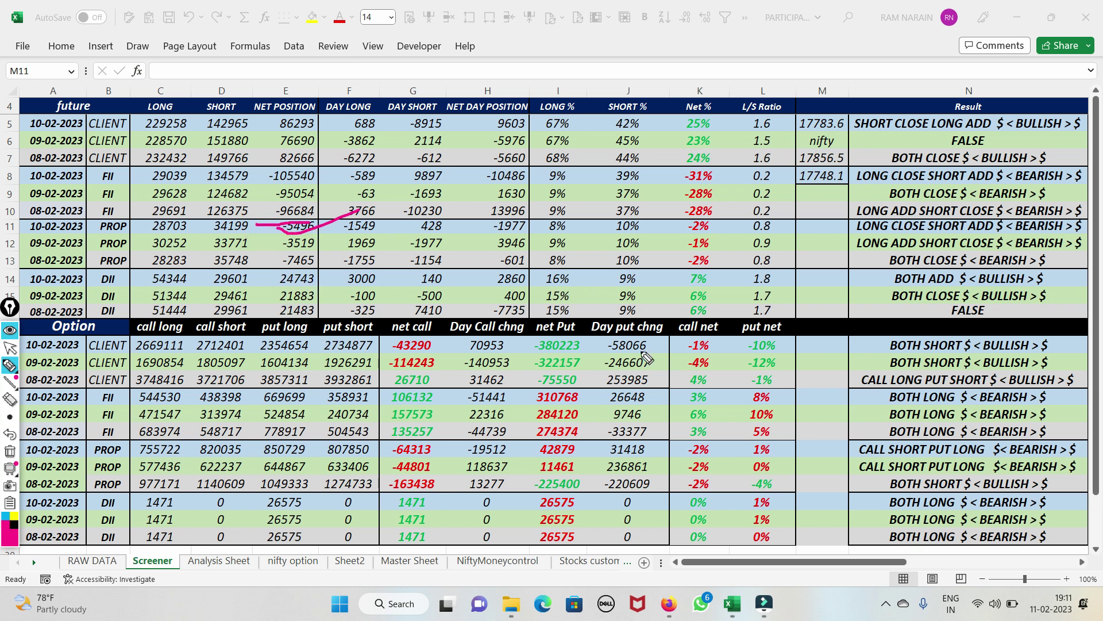
{"action": "mouse_move", "coordinate": [566, 226]}
{"action": "left_mouse_down"}
{"action": "mouse_move", "coordinate": [579, 235]}
{"action": "mouse_move", "coordinate": [520, 231]}
{"action": "left_mouse_up"}
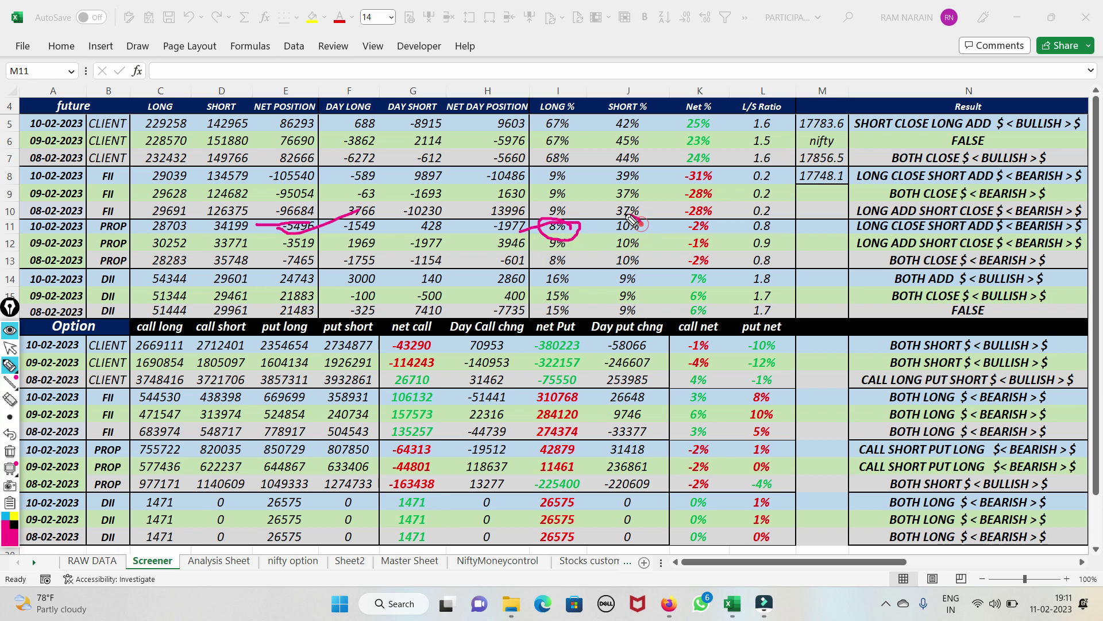
{"action": "mouse_move", "coordinate": [641, 218]}
{"action": "left_mouse_down"}
{"action": "mouse_move", "coordinate": [600, 228]}
{"action": "mouse_move", "coordinate": [641, 220]}
{"action": "left_mouse_up"}
{"action": "mouse_move", "coordinate": [723, 236]}
{"action": "left_mouse_down"}
{"action": "mouse_move", "coordinate": [690, 213]}
{"action": "mouse_move", "coordinate": [671, 235]}
{"action": "mouse_move", "coordinate": [718, 239]}
{"action": "mouse_move", "coordinate": [725, 228]}
{"action": "left_mouse_up"}
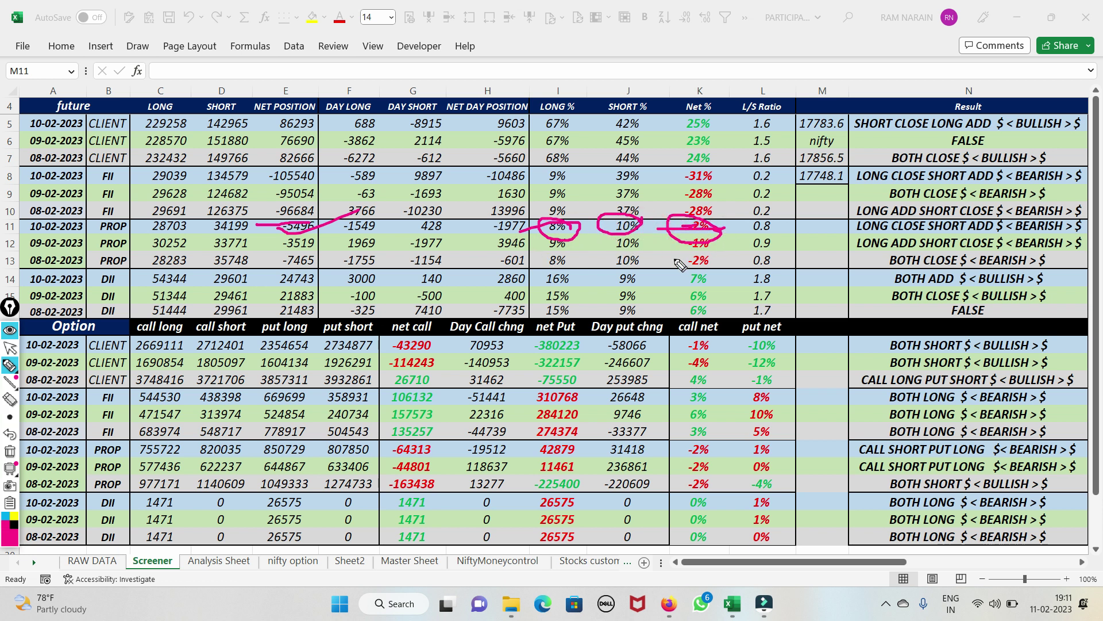
Underline the Result text of the PROP and FII futures rows for 10-02-2023, and clear the ink
{"action": "mouse_move", "coordinate": [909, 231]}
{"action": "left_mouse_down"}
{"action": "mouse_move", "coordinate": [945, 208]}
{"action": "mouse_move", "coordinate": [1051, 221]}
{"action": "left_mouse_up"}
{"action": "left_click", "coordinate": [984, 227]}
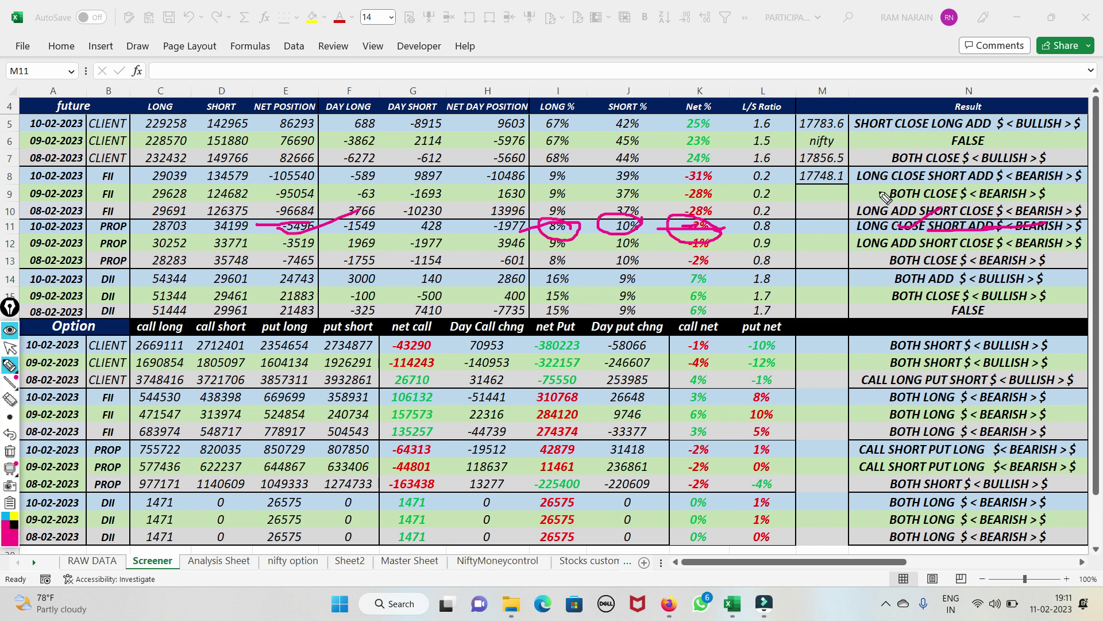
{"action": "mouse_move", "coordinate": [873, 178]}
{"action": "left_mouse_down"}
{"action": "mouse_move", "coordinate": [941, 165]}
{"action": "mouse_move", "coordinate": [1000, 172]}
{"action": "left_mouse_up"}
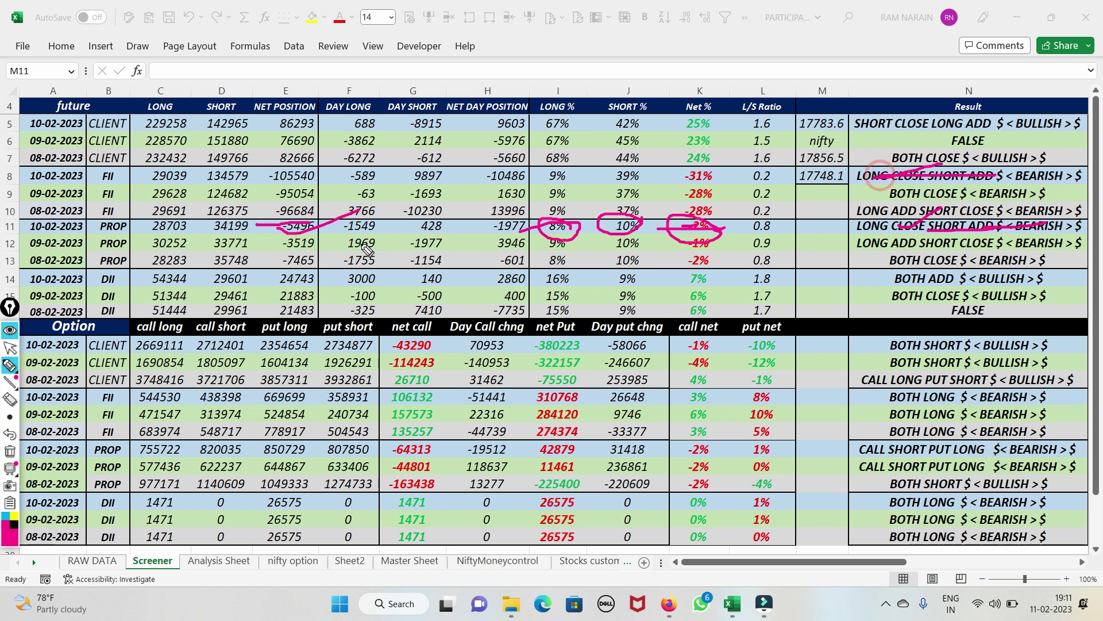
{"action": "left_click", "coordinate": [9, 453]}
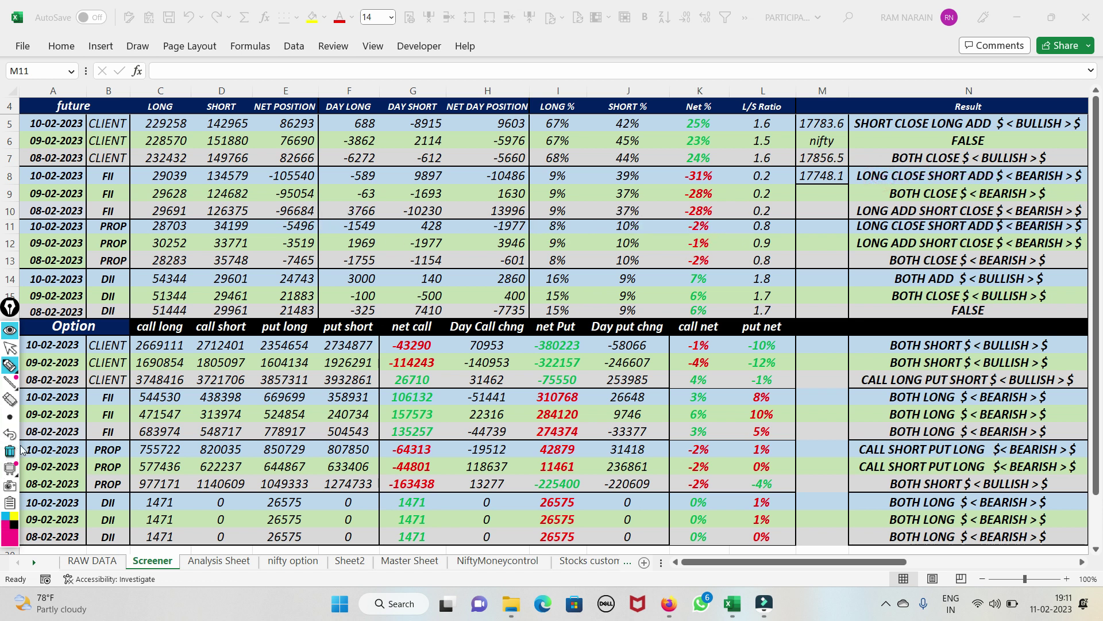
Pen-mark the DII futures date and LONG figure for 09-02-2023 plus the 10-02-2023 DAY LONG, and clear the ink
{"action": "left_click", "coordinate": [9, 365]}
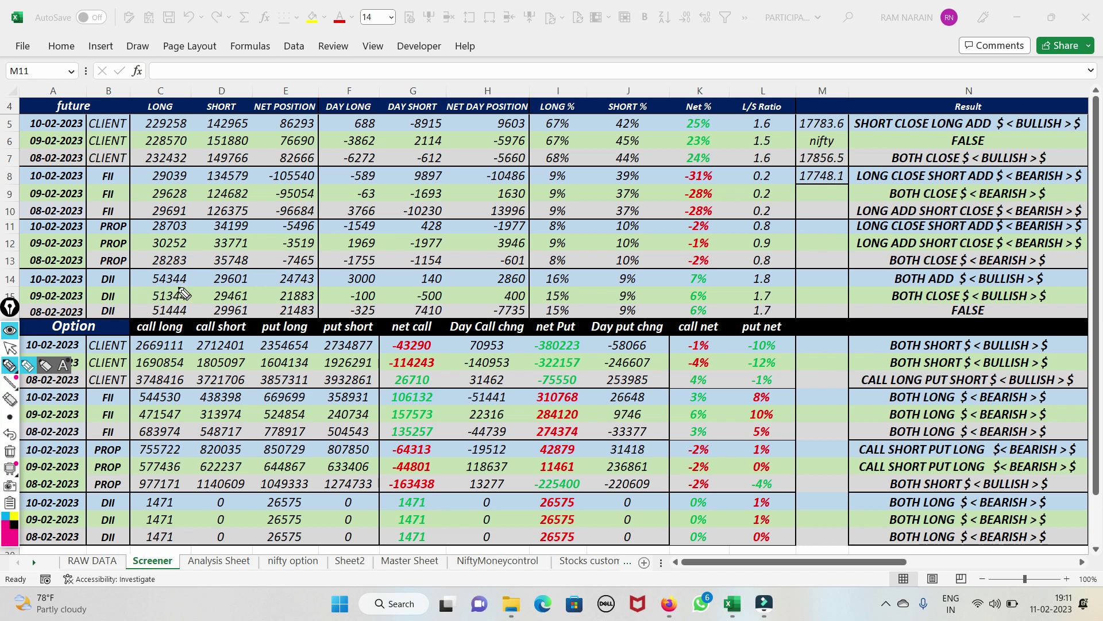
{"action": "left_click_drag", "start_coordinate": [36, 296], "coordinate": [89, 295]}
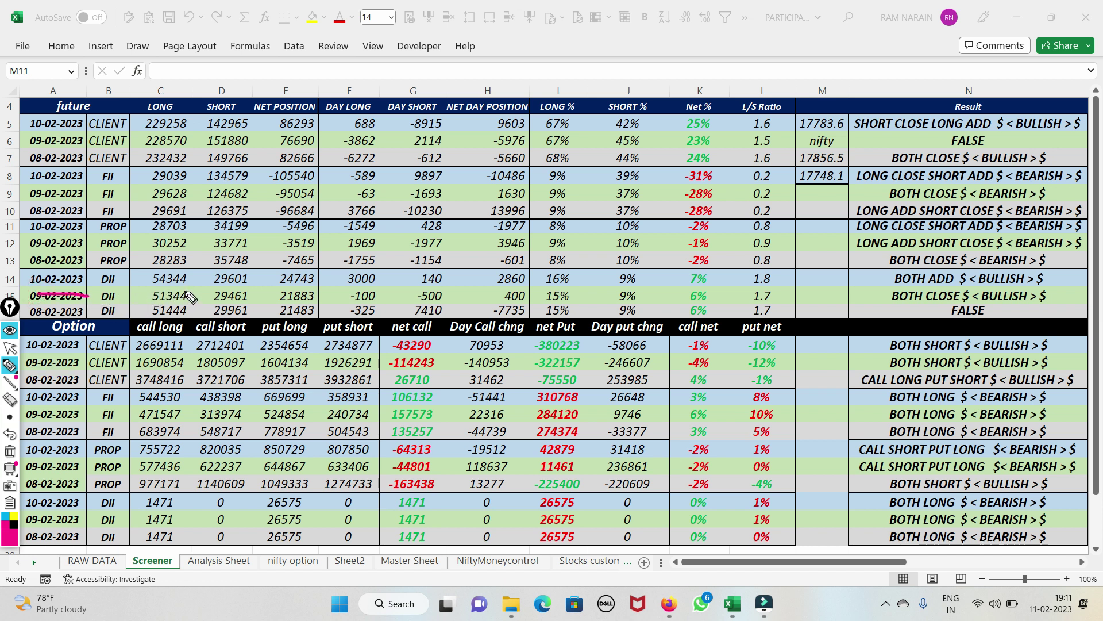
{"action": "left_click_drag", "start_coordinate": [184, 287], "coordinate": [133, 298]}
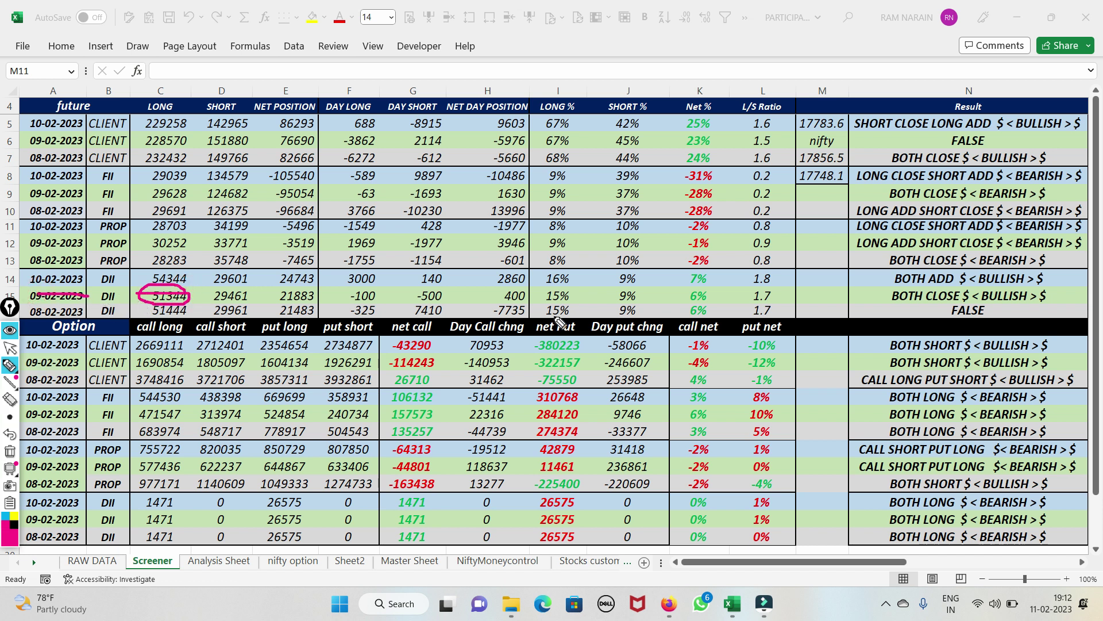
{"action": "mouse_move", "coordinate": [389, 269]}
{"action": "left_mouse_down"}
{"action": "mouse_move", "coordinate": [331, 291]}
{"action": "mouse_move", "coordinate": [377, 277]}
{"action": "left_mouse_up"}
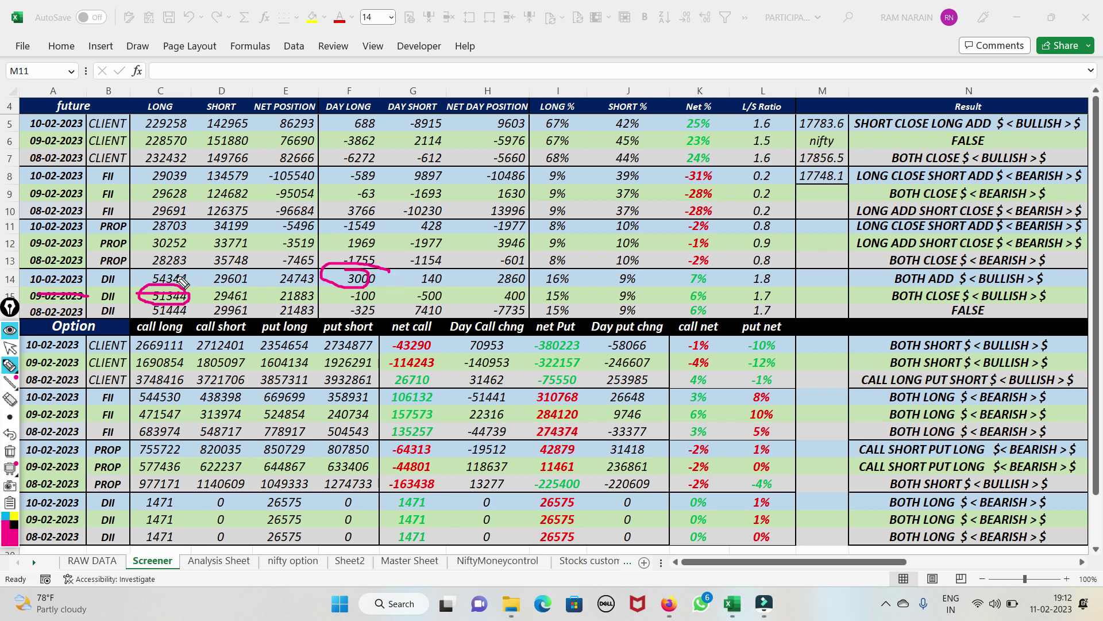
{"action": "left_click", "coordinate": [10, 451]}
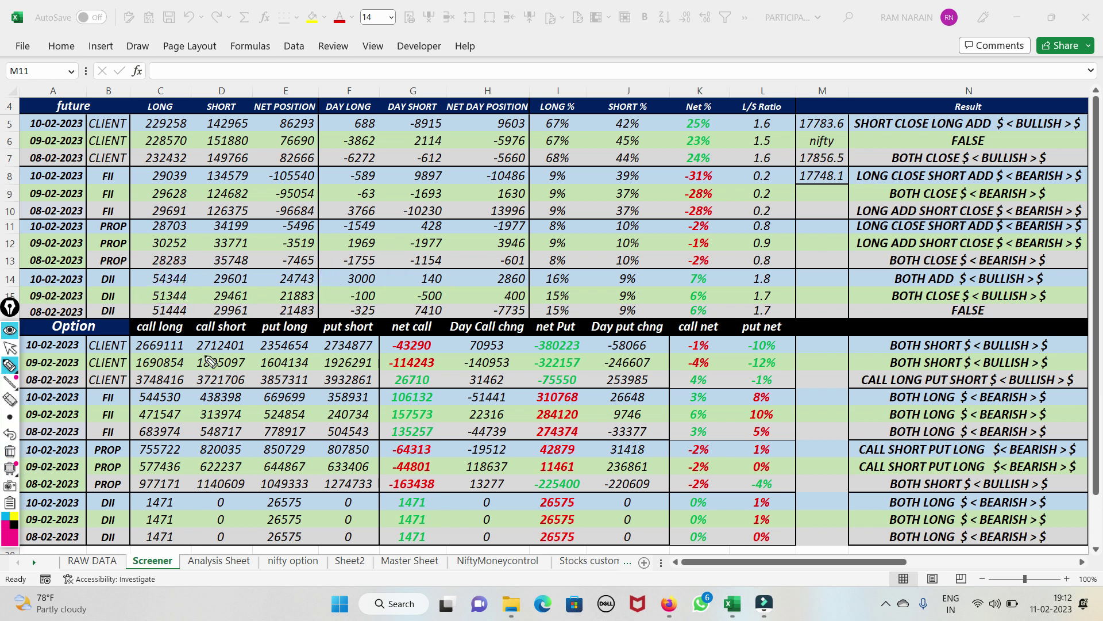
Mark DII SHORT for 09-02-2023 and 10-02-2023 plus the 10-02-2023 DAY SHORT, LONG %, SHORT % and Net %, and clear the ink
{"action": "mouse_move", "coordinate": [248, 304]}
{"action": "left_mouse_down"}
{"action": "mouse_move", "coordinate": [218, 290]}
{"action": "mouse_move", "coordinate": [212, 314]}
{"action": "mouse_move", "coordinate": [247, 290]}
{"action": "mouse_move", "coordinate": [233, 277]}
{"action": "mouse_move", "coordinate": [224, 287]}
{"action": "mouse_move", "coordinate": [240, 280]}
{"action": "left_mouse_up"}
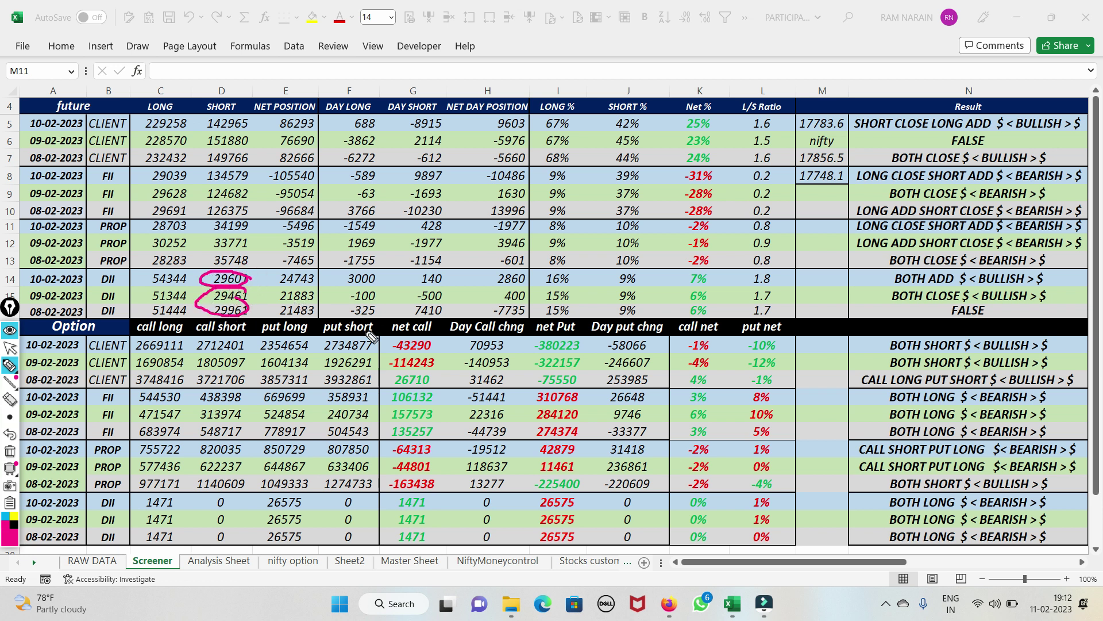
{"action": "left_click_drag", "start_coordinate": [412, 277], "coordinate": [457, 278]}
{"action": "mouse_move", "coordinate": [573, 281]}
{"action": "left_mouse_down"}
{"action": "mouse_move", "coordinate": [540, 264]}
{"action": "mouse_move", "coordinate": [571, 270]}
{"action": "left_mouse_up"}
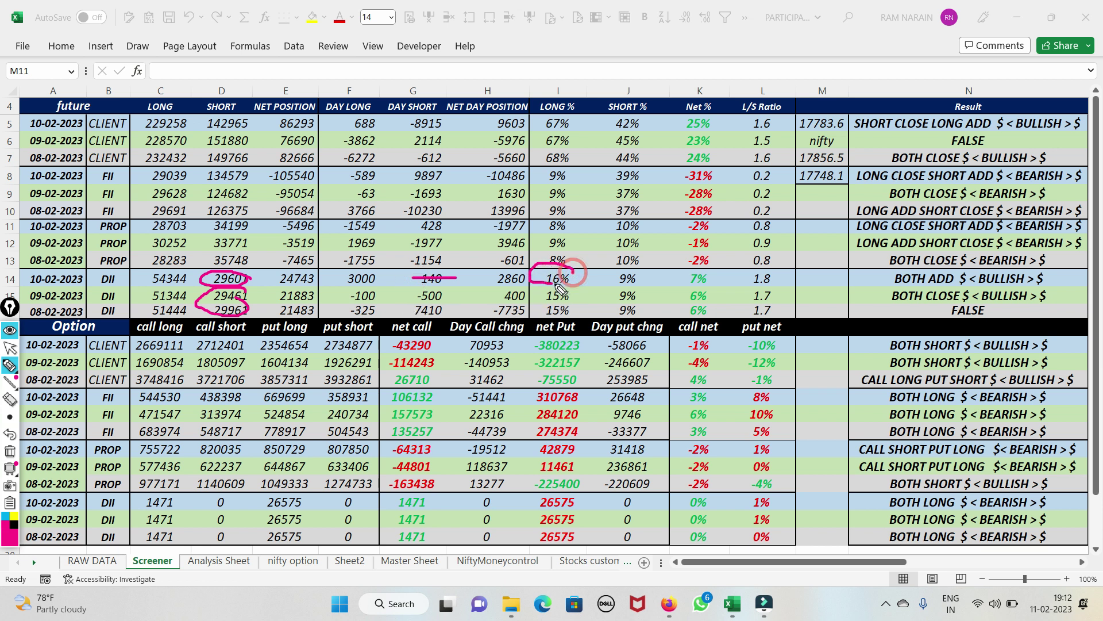
{"action": "mouse_move", "coordinate": [639, 268]}
{"action": "left_mouse_down"}
{"action": "mouse_move", "coordinate": [609, 285]}
{"action": "mouse_move", "coordinate": [652, 273]}
{"action": "mouse_move", "coordinate": [606, 286]}
{"action": "mouse_move", "coordinate": [718, 275]}
{"action": "left_mouse_up"}
{"action": "left_click", "coordinate": [10, 454]}
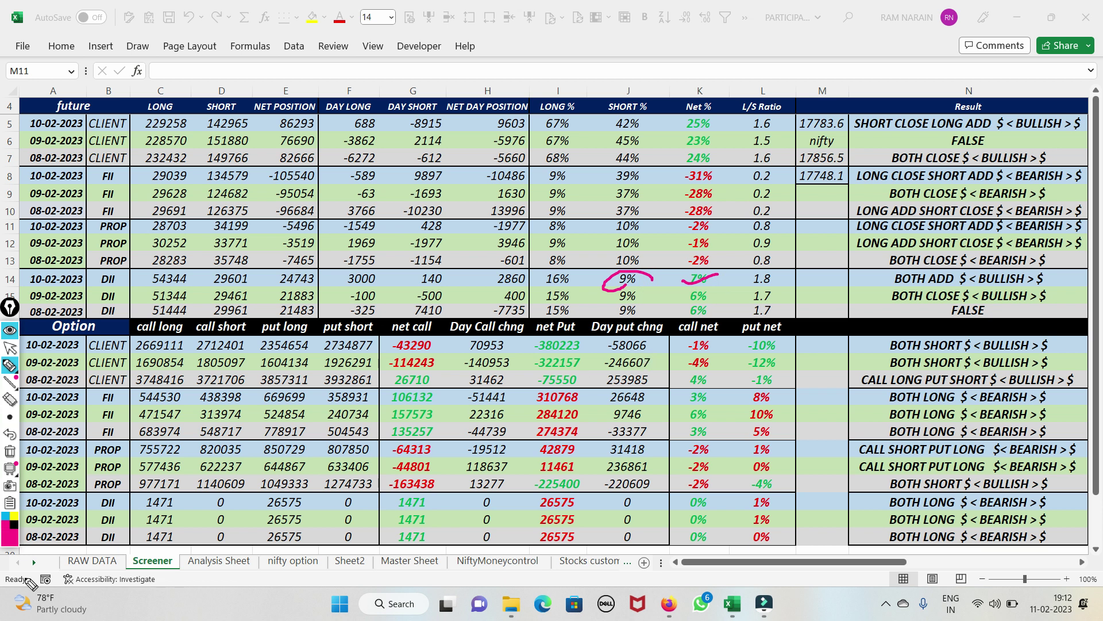
{"action": "left_click", "coordinate": [13, 454]}
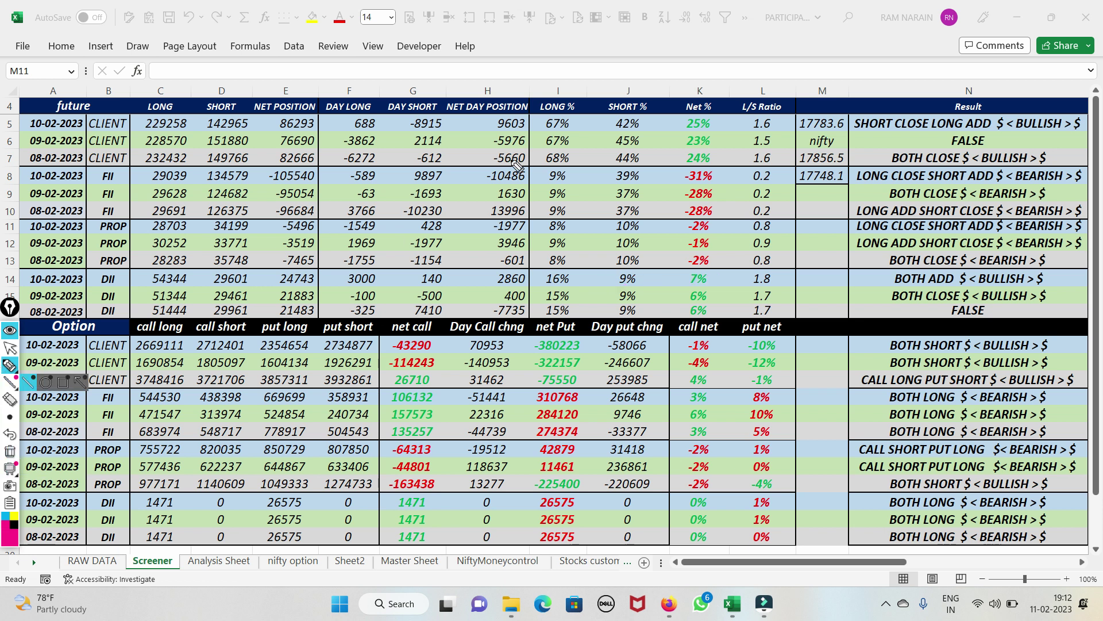
Mark the CLIENT Net % for 10-02-2023, circle the FII Net % and link the two with a line, and clear the ink
{"action": "mouse_move", "coordinate": [736, 123]}
{"action": "left_mouse_down"}
{"action": "mouse_move", "coordinate": [707, 118]}
{"action": "mouse_move", "coordinate": [729, 115]}
{"action": "mouse_move", "coordinate": [690, 133]}
{"action": "mouse_move", "coordinate": [799, 96]}
{"action": "left_mouse_up"}
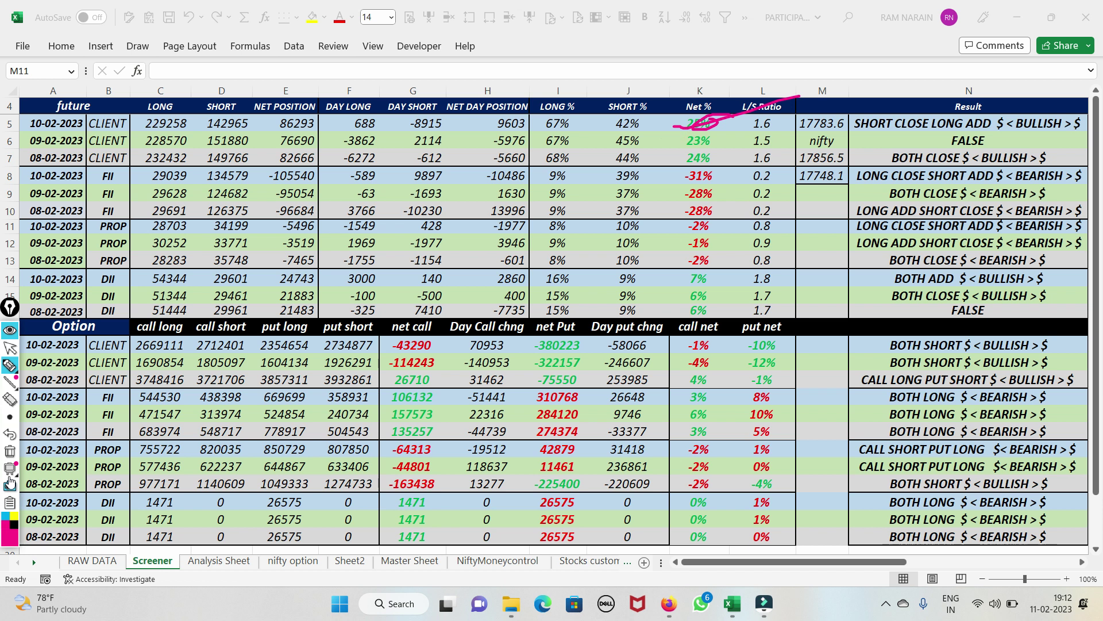
{"action": "left_click", "coordinate": [9, 454]}
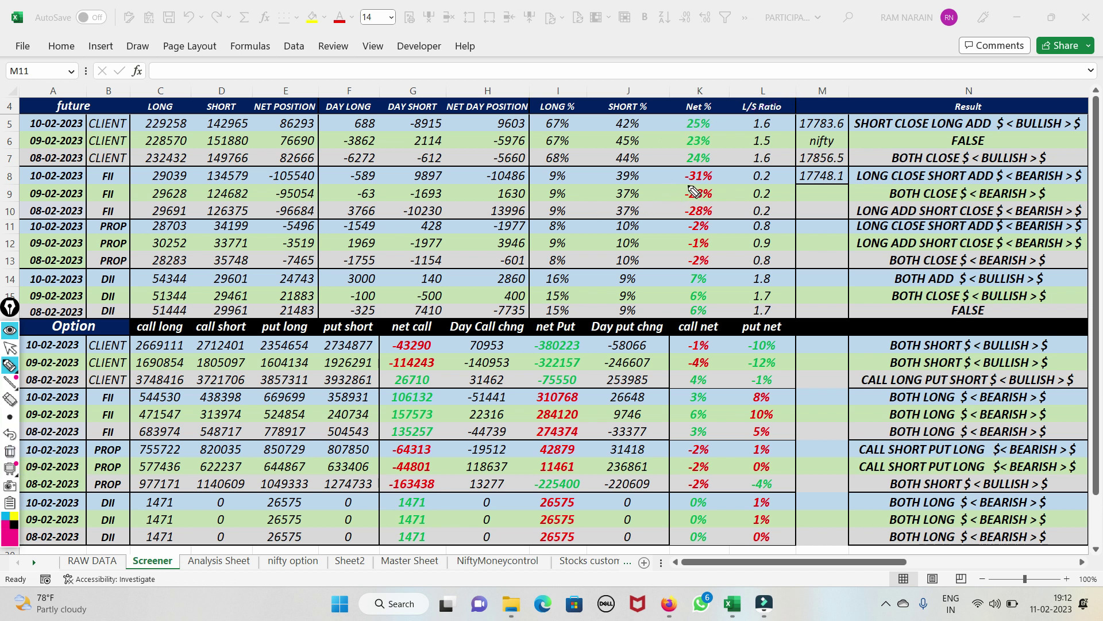
{"action": "mouse_move", "coordinate": [721, 180]}
{"action": "left_mouse_down"}
{"action": "mouse_move", "coordinate": [684, 185]}
{"action": "mouse_move", "coordinate": [718, 176]}
{"action": "mouse_move", "coordinate": [698, 172]}
{"action": "left_mouse_up"}
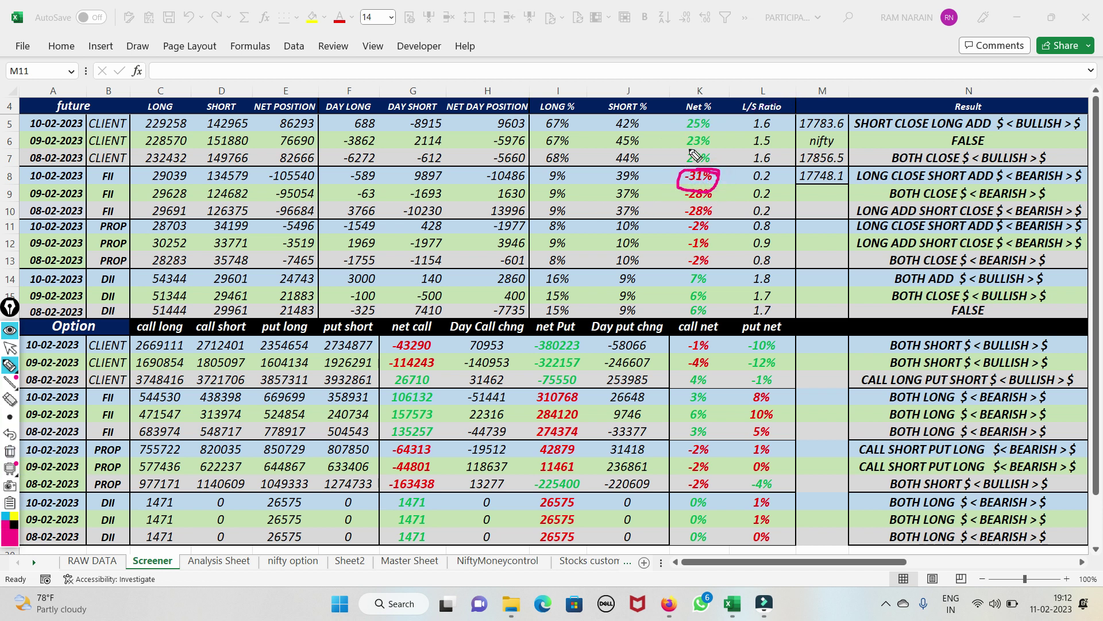
{"action": "mouse_move", "coordinate": [691, 126]}
{"action": "left_mouse_down"}
{"action": "mouse_move", "coordinate": [661, 179]}
{"action": "mouse_move", "coordinate": [696, 190]}
{"action": "left_mouse_up"}
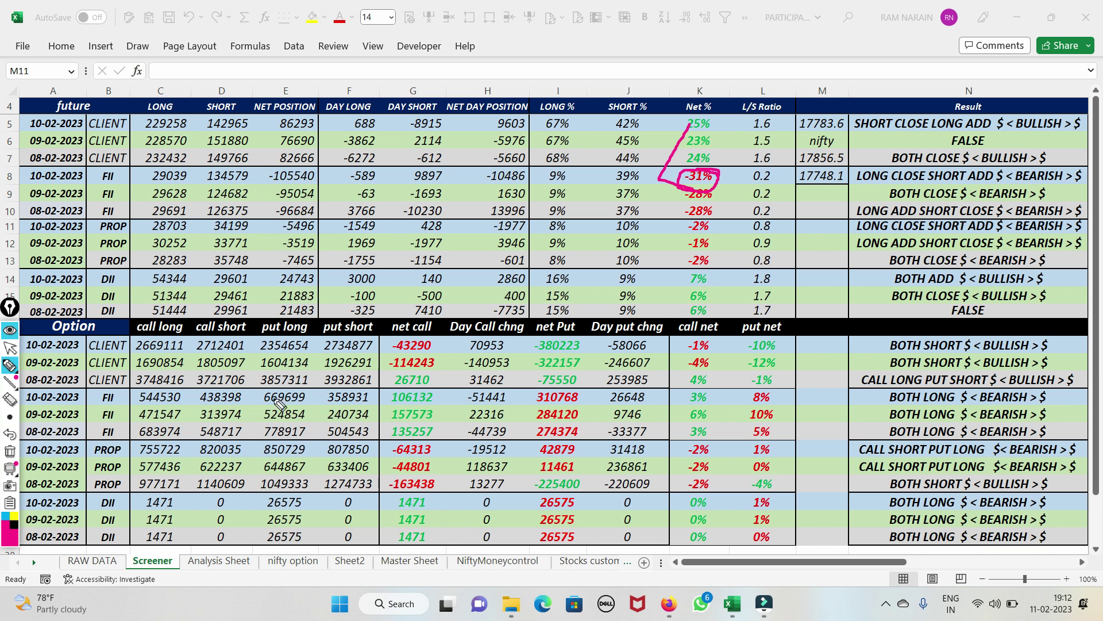
{"action": "left_click", "coordinate": [11, 453]}
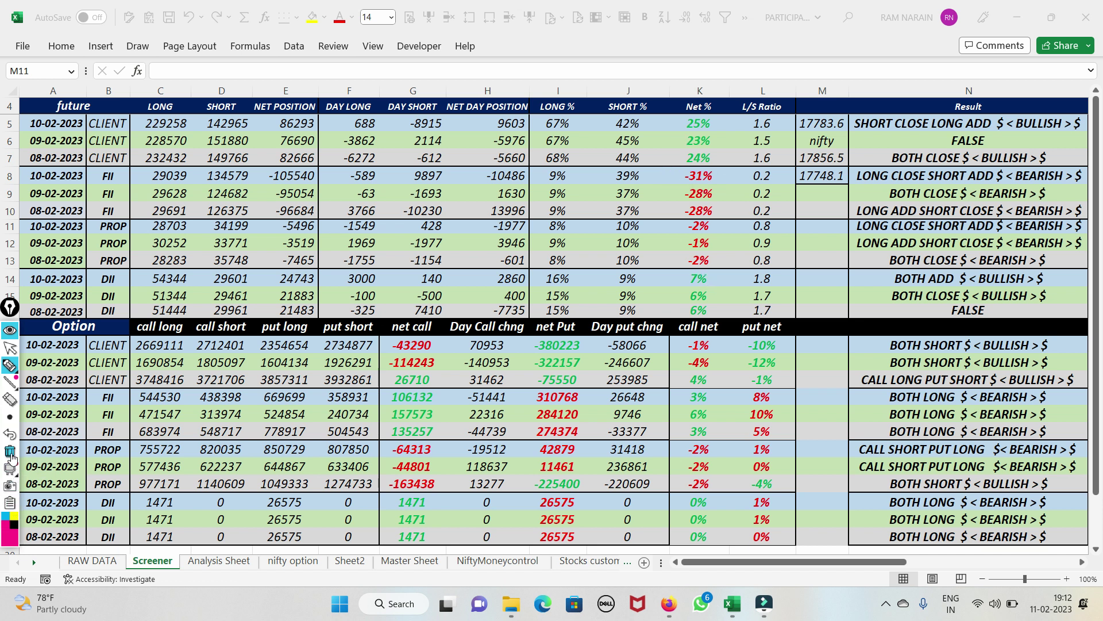
With the pen, mark the CLIENT option row for 10-02-2023, circle its net call figure, and clear the ink
{"action": "left_click", "coordinate": [9, 365]}
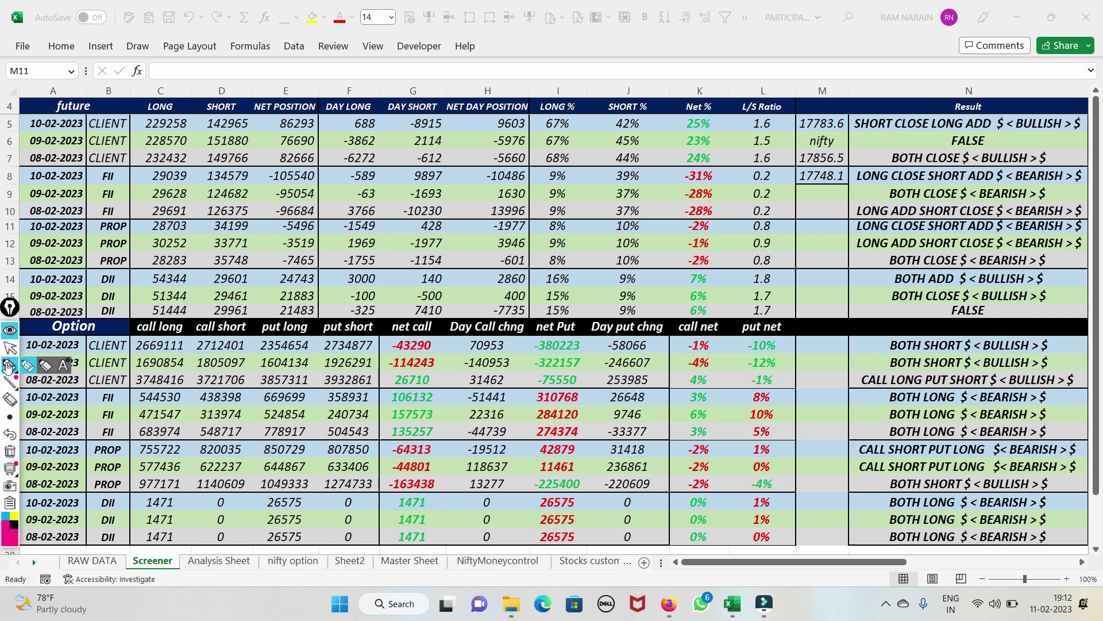
{"action": "left_click", "coordinate": [27, 366]}
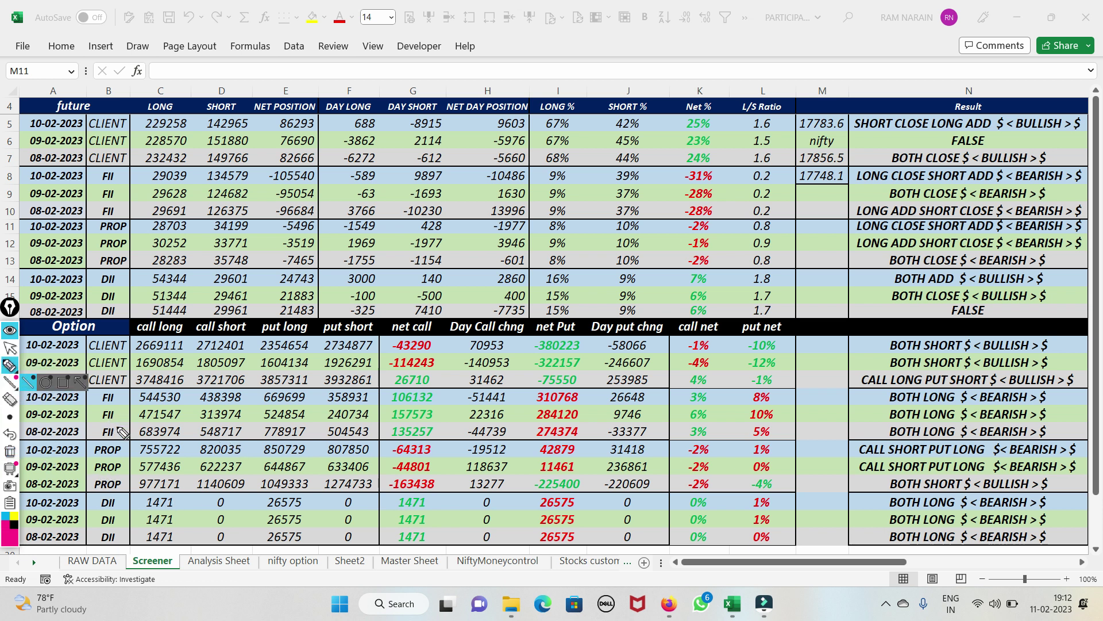
{"action": "mouse_move", "coordinate": [154, 346]}
{"action": "left_mouse_down"}
{"action": "mouse_move", "coordinate": [195, 312]}
{"action": "mouse_move", "coordinate": [214, 345]}
{"action": "mouse_move", "coordinate": [264, 319]}
{"action": "mouse_move", "coordinate": [326, 327]}
{"action": "mouse_move", "coordinate": [346, 350]}
{"action": "mouse_move", "coordinate": [421, 298]}
{"action": "left_mouse_up"}
{"action": "left_click", "coordinate": [10, 451]}
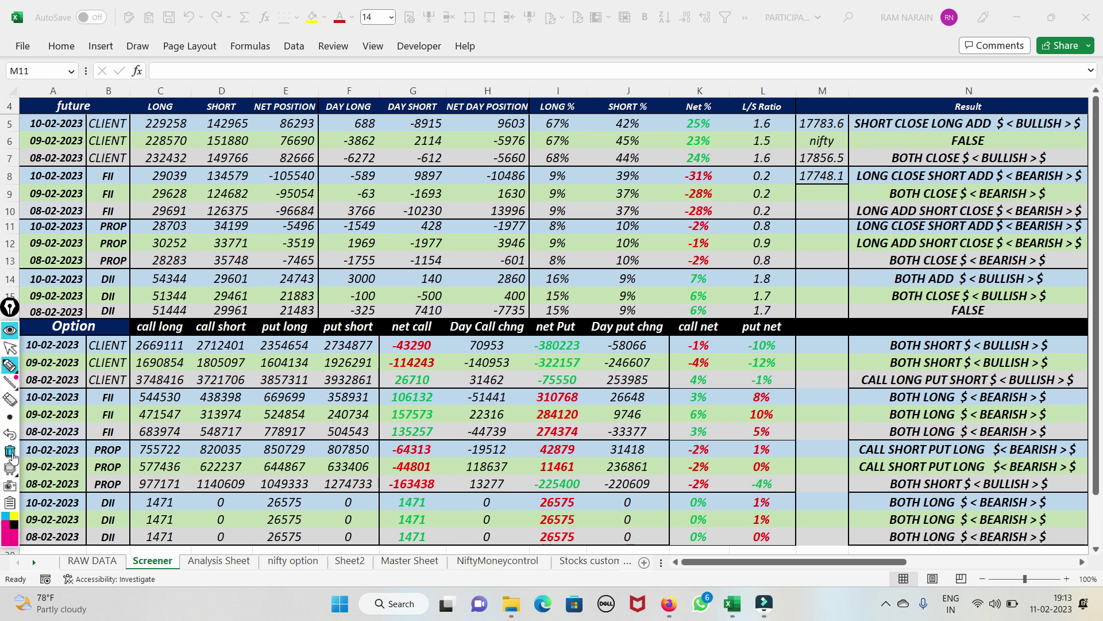
{"action": "mouse_move", "coordinate": [434, 343]}
{"action": "left_mouse_down"}
{"action": "mouse_move", "coordinate": [419, 334]}
{"action": "mouse_move", "coordinate": [384, 351]}
{"action": "mouse_move", "coordinate": [410, 362]}
{"action": "mouse_move", "coordinate": [463, 311]}
{"action": "left_mouse_up"}
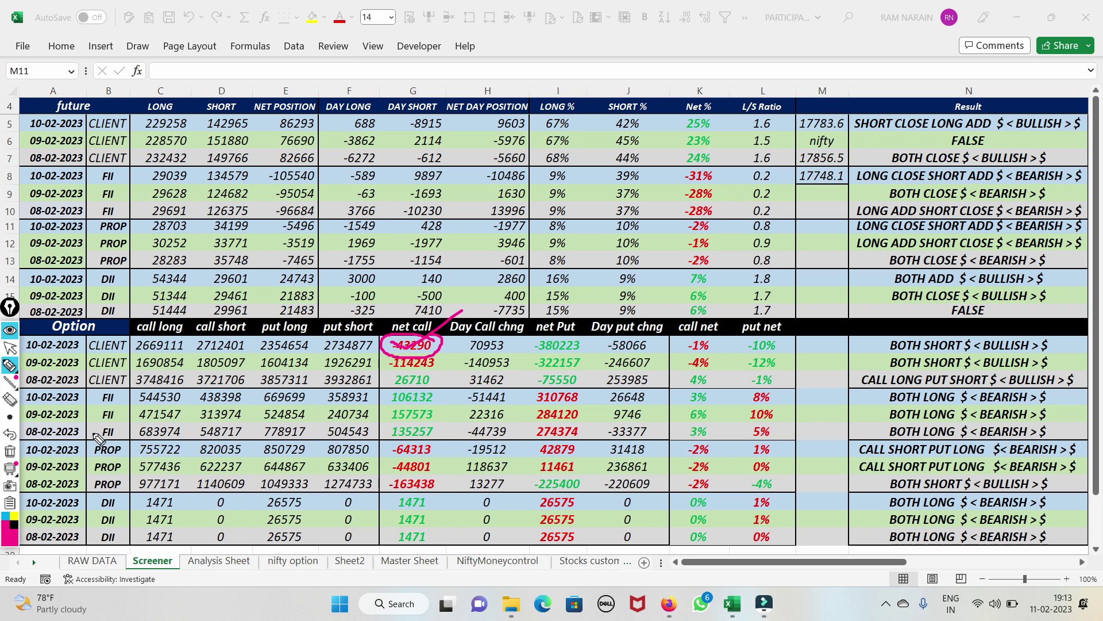
{"action": "left_click", "coordinate": [11, 450]}
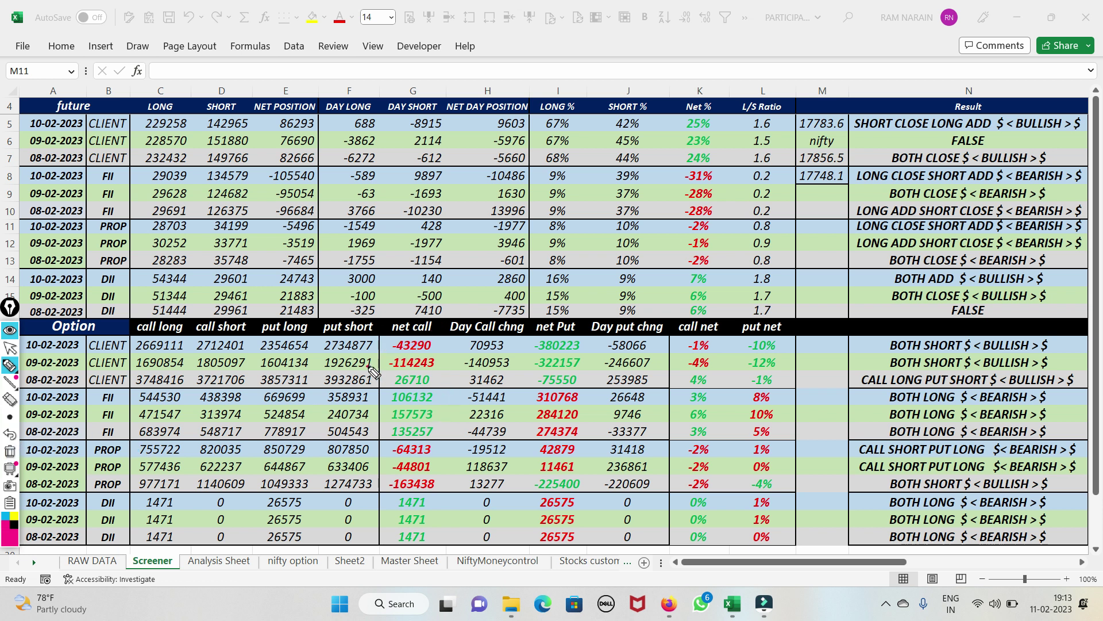
Circle CLIENT net call for 09-02-2023, mark net call and Day Call chng for 10-02-2023 with a downward arrow, and clear the ink
{"action": "mouse_move", "coordinate": [368, 366]}
{"action": "left_mouse_down"}
{"action": "mouse_move", "coordinate": [439, 359]}
{"action": "mouse_move", "coordinate": [397, 356]}
{"action": "mouse_move", "coordinate": [391, 372]}
{"action": "mouse_move", "coordinate": [430, 374]}
{"action": "left_mouse_up"}
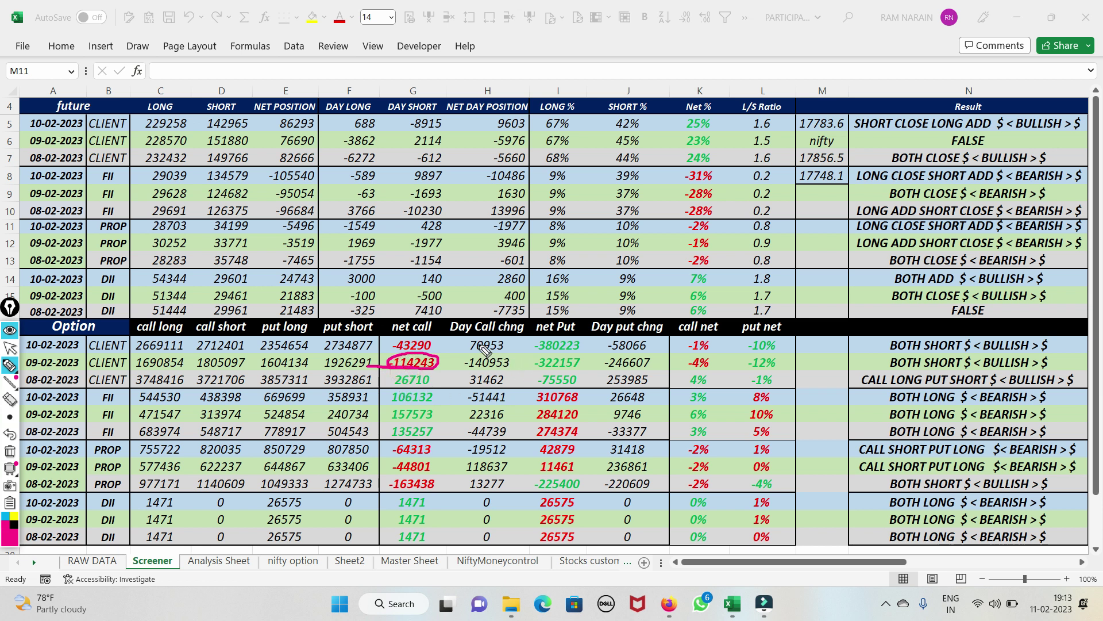
{"action": "left_click_drag", "start_coordinate": [481, 347], "coordinate": [521, 336]}
{"action": "mouse_move", "coordinate": [417, 344]}
{"action": "left_mouse_down"}
{"action": "mouse_move", "coordinate": [465, 314]}
{"action": "mouse_move", "coordinate": [458, 407]}
{"action": "mouse_move", "coordinate": [488, 375]}
{"action": "left_mouse_up"}
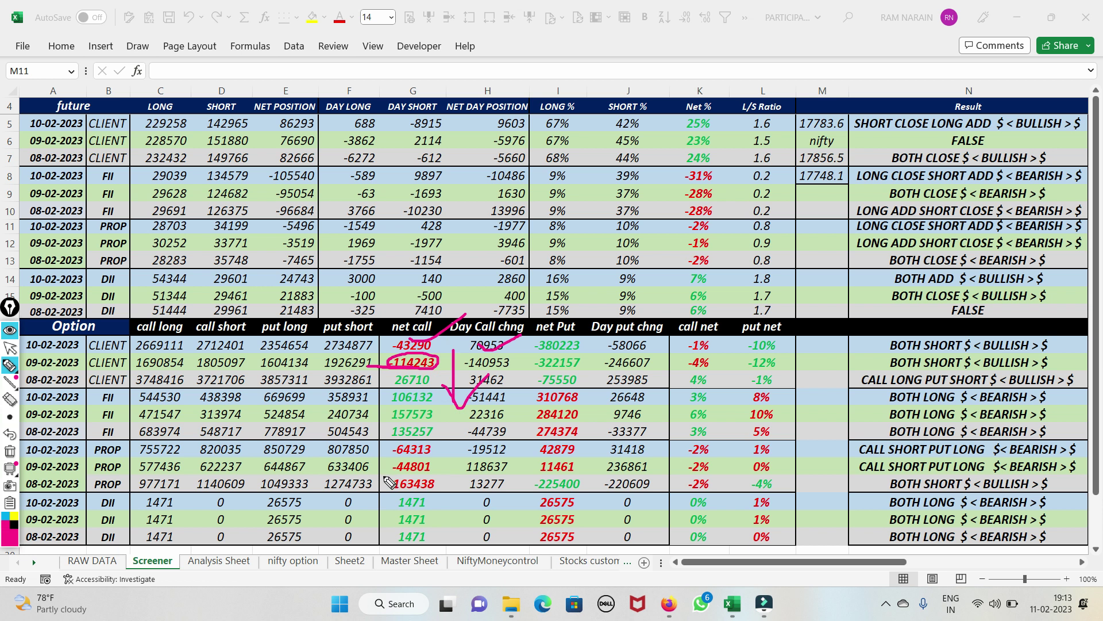
{"action": "mouse_move", "coordinate": [520, 341]}
{"action": "left_mouse_down"}
{"action": "mouse_move", "coordinate": [494, 359]}
{"action": "mouse_move", "coordinate": [520, 335]}
{"action": "left_mouse_up"}
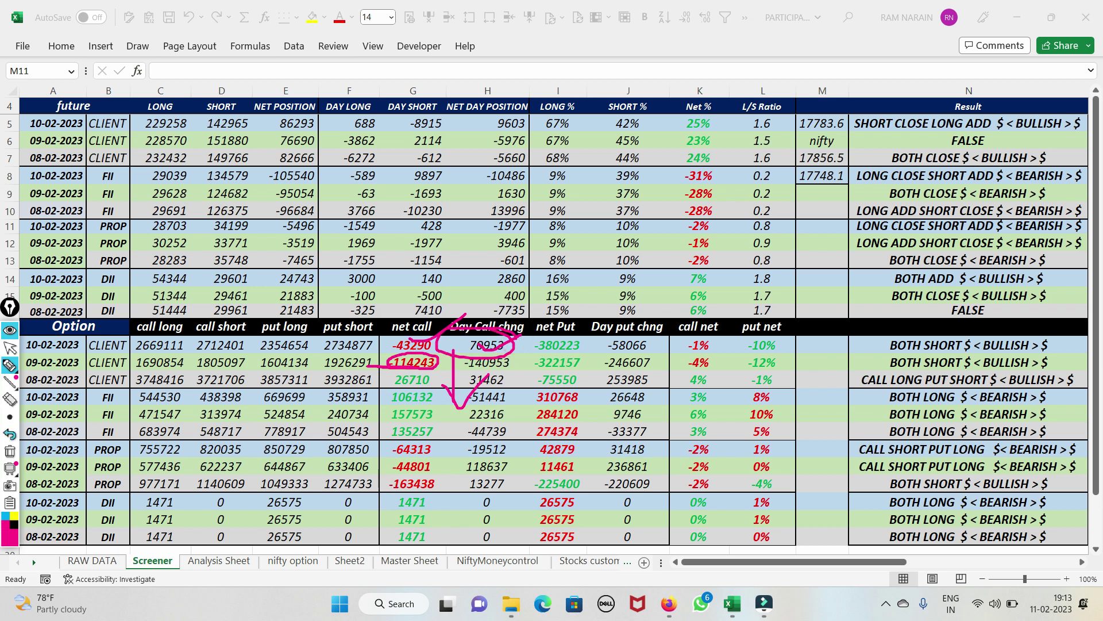
{"action": "left_click", "coordinate": [9, 455]}
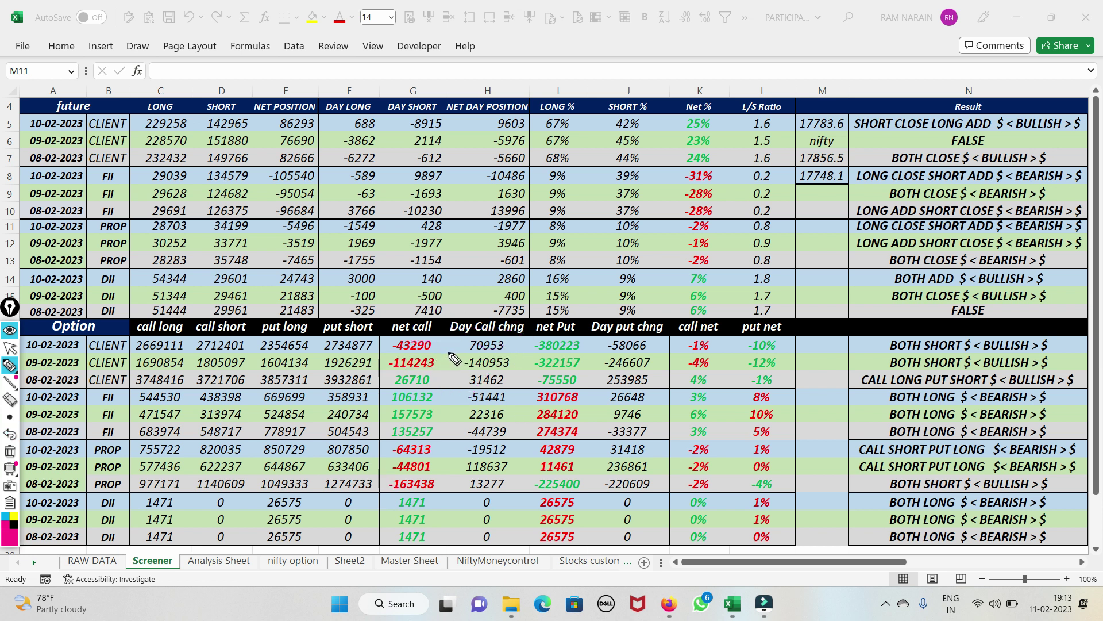
Circle the CLIENT net call and net Put for 09-02-2023 and the Day Call chng for 10-02-2023, and clear the ink
{"action": "mouse_move", "coordinate": [392, 376]}
{"action": "left_mouse_down"}
{"action": "mouse_move", "coordinate": [435, 360]}
{"action": "mouse_move", "coordinate": [405, 367]}
{"action": "mouse_move", "coordinate": [391, 400]}
{"action": "left_mouse_up"}
{"action": "mouse_move", "coordinate": [504, 336]}
{"action": "left_mouse_down"}
{"action": "mouse_move", "coordinate": [471, 359]}
{"action": "mouse_move", "coordinate": [503, 328]}
{"action": "left_mouse_up"}
{"action": "mouse_move", "coordinate": [528, 374]}
{"action": "left_mouse_down"}
{"action": "mouse_move", "coordinate": [586, 383]}
{"action": "mouse_move", "coordinate": [561, 353]}
{"action": "mouse_move", "coordinate": [534, 374]}
{"action": "mouse_move", "coordinate": [598, 364]}
{"action": "left_mouse_up"}
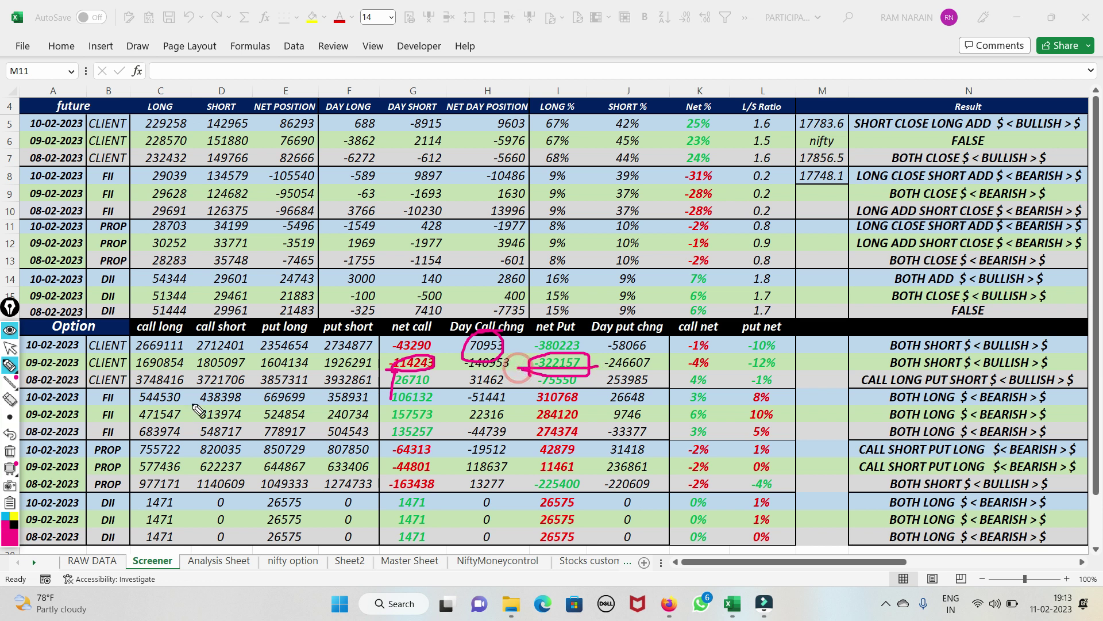
{"action": "left_click", "coordinate": [9, 454]}
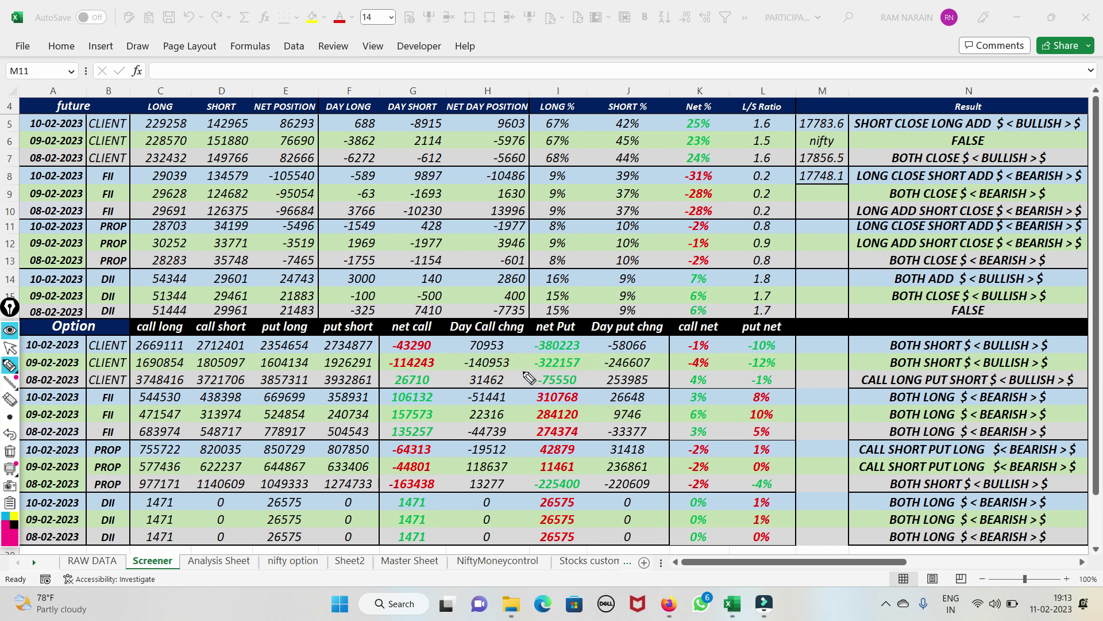
Circle CLIENT net Put for 09-02-2023 and Day Call chng and Day put chng for 10-02-2023, add upward arrows, and clear the ink
{"action": "mouse_move", "coordinate": [527, 377]}
{"action": "left_mouse_down"}
{"action": "mouse_move", "coordinate": [592, 374]}
{"action": "mouse_move", "coordinate": [571, 351]}
{"action": "mouse_move", "coordinate": [535, 369]}
{"action": "left_mouse_up"}
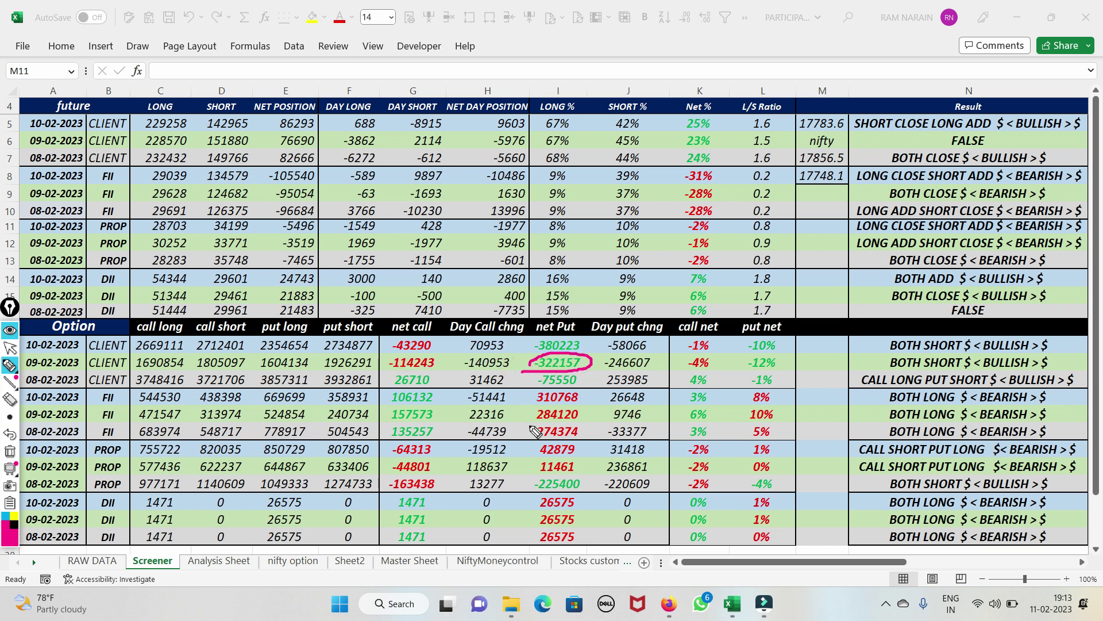
{"action": "mouse_move", "coordinate": [529, 445]}
{"action": "left_mouse_down"}
{"action": "mouse_move", "coordinate": [525, 390]}
{"action": "mouse_move", "coordinate": [516, 412]}
{"action": "mouse_move", "coordinate": [537, 407]}
{"action": "left_mouse_up"}
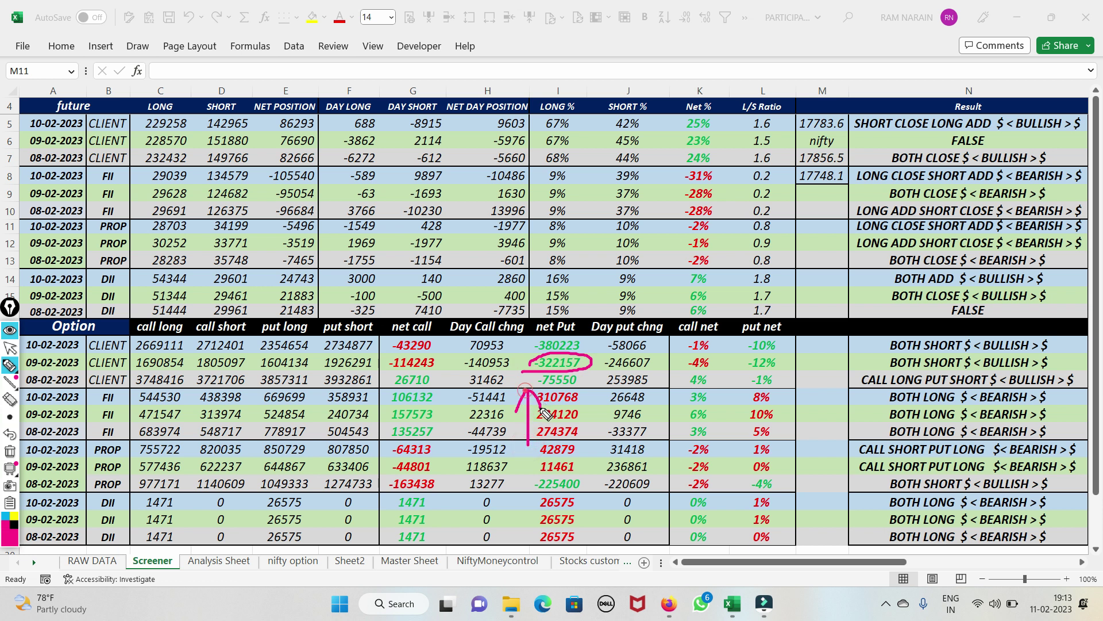
{"action": "mouse_move", "coordinate": [480, 339]}
{"action": "left_mouse_down"}
{"action": "mouse_move", "coordinate": [466, 352]}
{"action": "mouse_move", "coordinate": [529, 338]}
{"action": "left_mouse_up"}
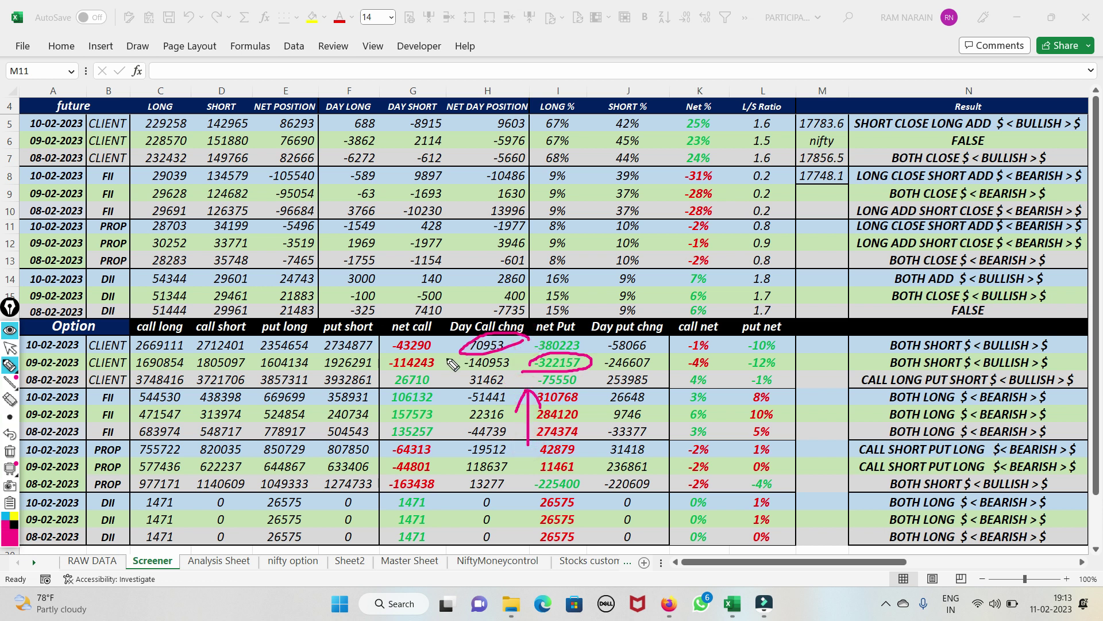
{"action": "mouse_move", "coordinate": [446, 358]}
{"action": "left_mouse_down"}
{"action": "mouse_move", "coordinate": [437, 404]}
{"action": "mouse_move", "coordinate": [463, 361]}
{"action": "mouse_move", "coordinate": [477, 389]}
{"action": "left_mouse_up"}
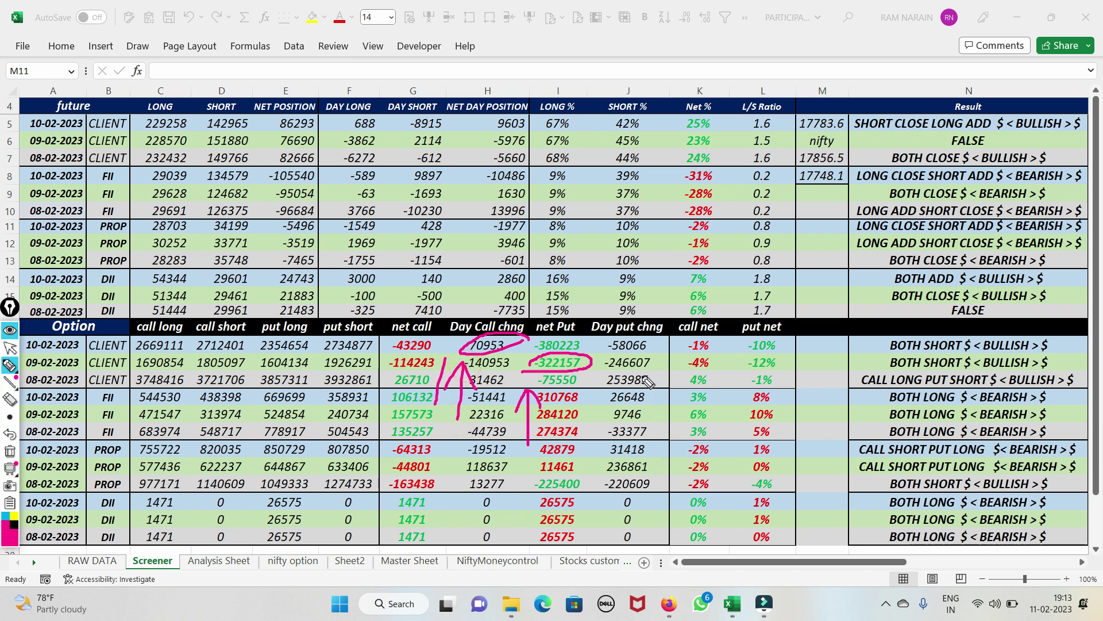
{"action": "mouse_move", "coordinate": [657, 345]}
{"action": "left_mouse_down"}
{"action": "mouse_move", "coordinate": [598, 352]}
{"action": "mouse_move", "coordinate": [661, 343]}
{"action": "left_mouse_up"}
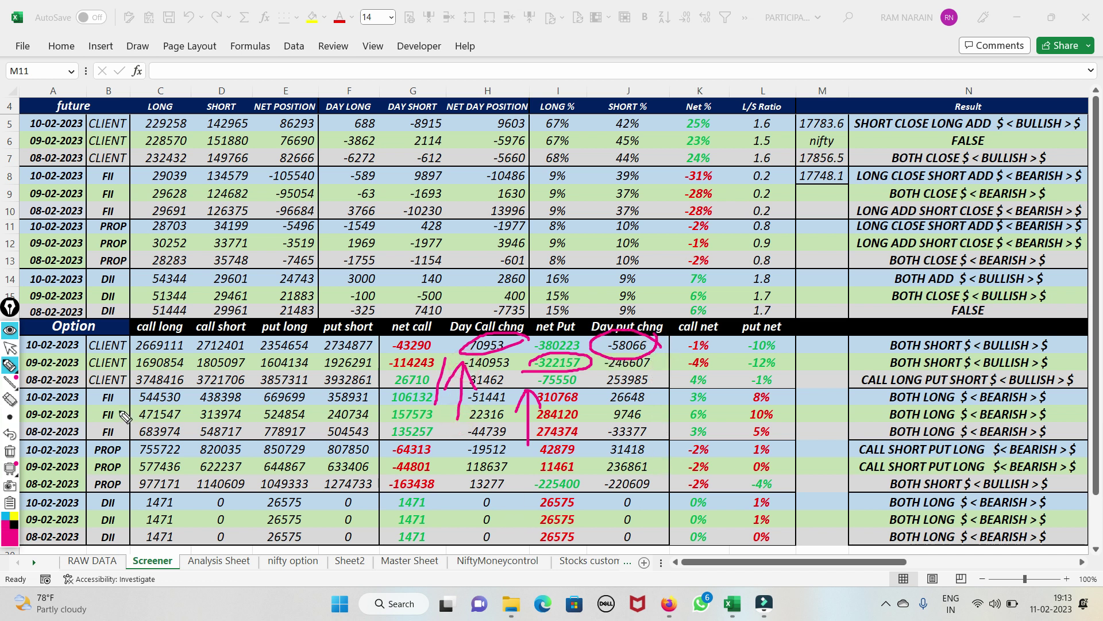
{"action": "left_click", "coordinate": [9, 453]}
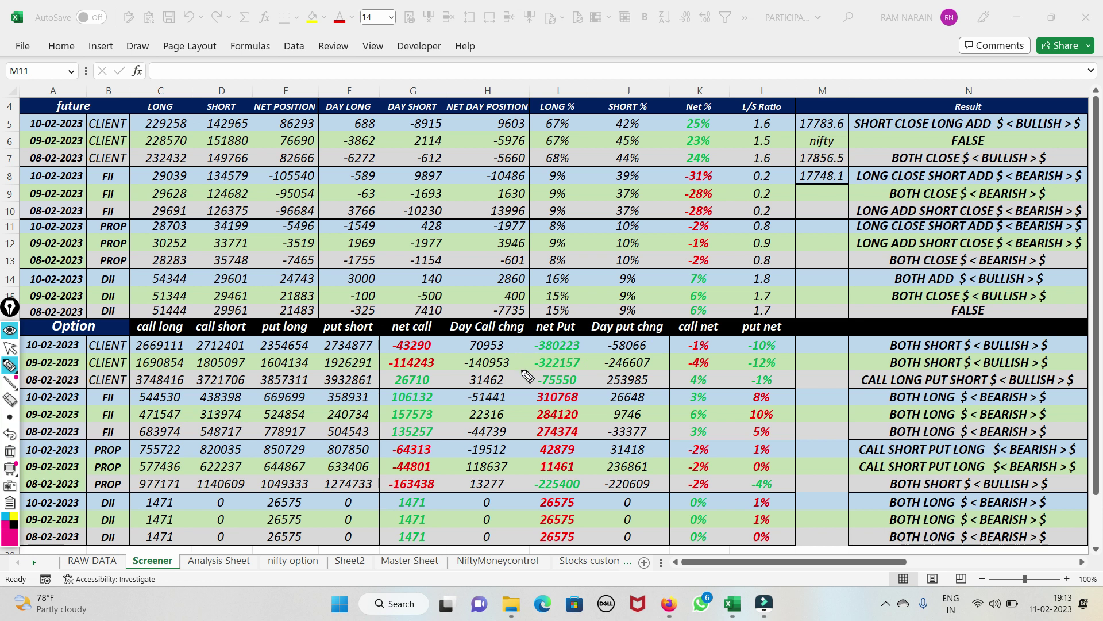
Underline CLIENT net Put for 09-02-2023 and Day put chng for 10-02-2023, and circle the 10-02-2023 call net and put net percentages
{"action": "left_click_drag", "start_coordinate": [520, 371], "coordinate": [653, 358]}
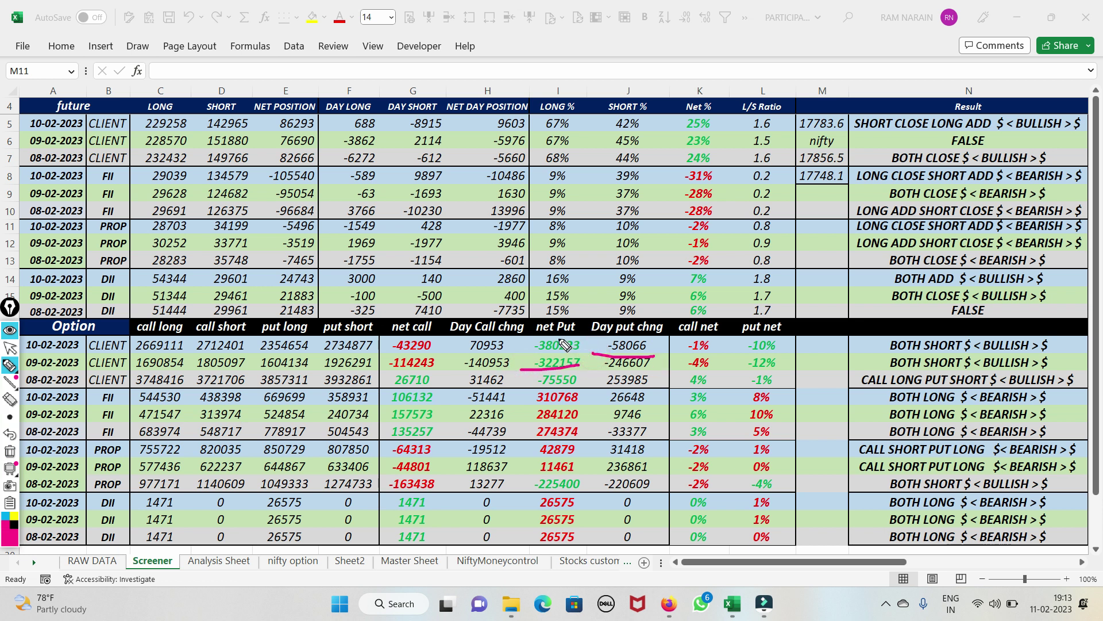
{"action": "left_click_drag", "start_coordinate": [558, 339], "coordinate": [641, 304]}
{"action": "mouse_move", "coordinate": [715, 341]}
{"action": "left_mouse_down"}
{"action": "mouse_move", "coordinate": [686, 339]}
{"action": "mouse_move", "coordinate": [716, 339]}
{"action": "left_mouse_up"}
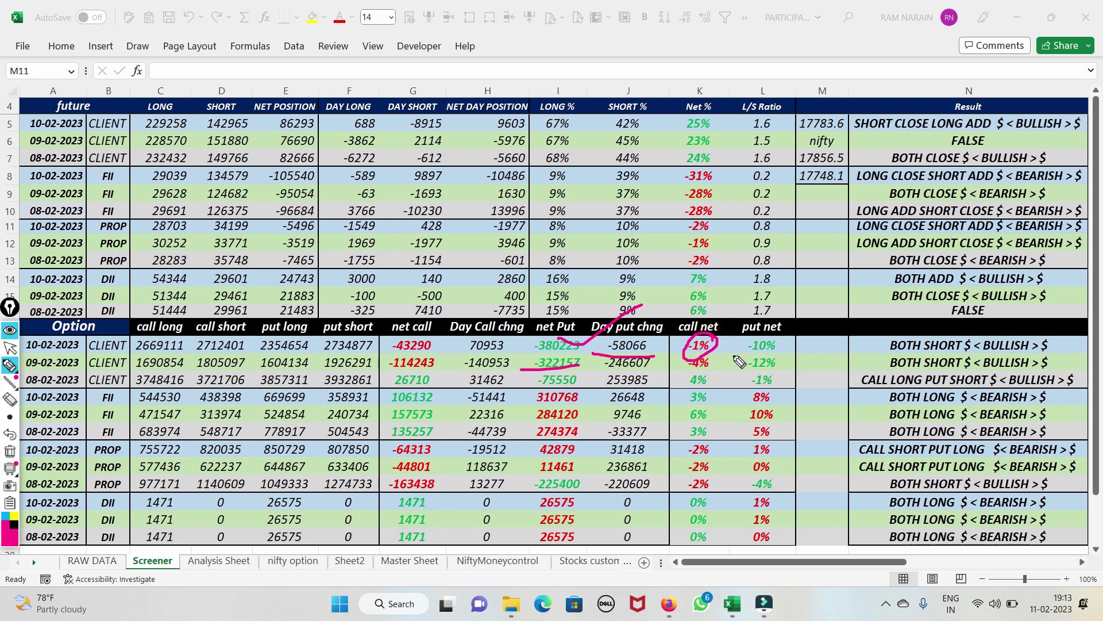
{"action": "mouse_move", "coordinate": [793, 345]}
{"action": "left_mouse_down"}
{"action": "mouse_move", "coordinate": [725, 352]}
{"action": "mouse_move", "coordinate": [776, 341]}
{"action": "mouse_move", "coordinate": [830, 350]}
{"action": "mouse_move", "coordinate": [786, 369]}
{"action": "mouse_move", "coordinate": [767, 357]}
{"action": "mouse_move", "coordinate": [733, 362]}
{"action": "left_mouse_up"}
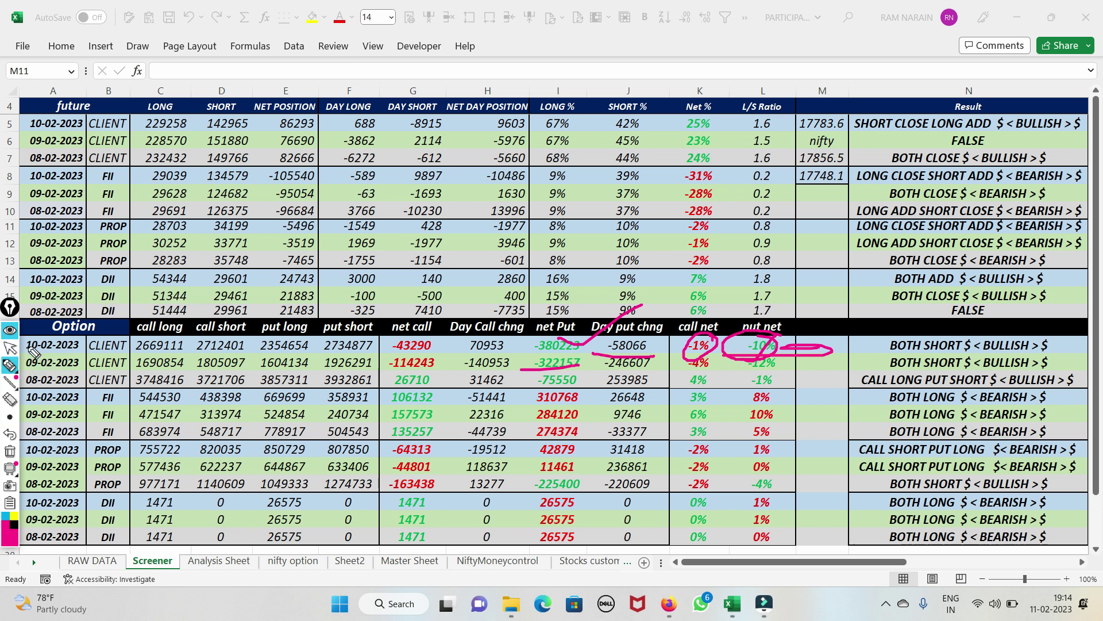
Draw a line through the CLIENT option row for 10-02-2023, tick the CLIENT future and option rows, and clear the ink
{"action": "left_click_drag", "start_coordinate": [24, 345], "coordinate": [236, 341]}
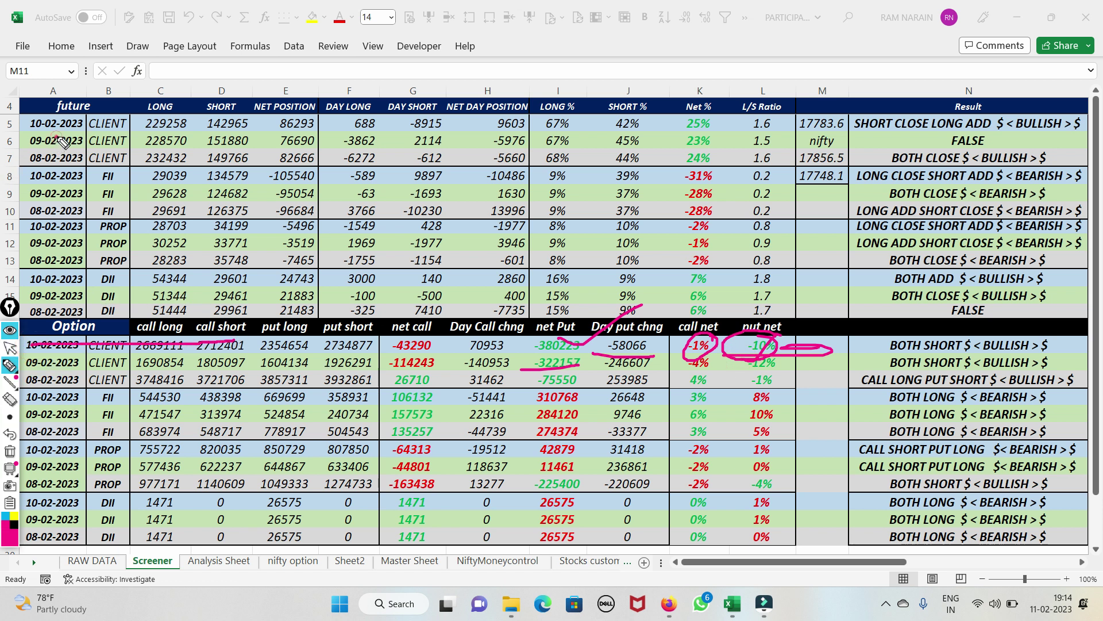
{"action": "left_click_drag", "start_coordinate": [56, 139], "coordinate": [126, 106]}
{"action": "left_click_drag", "start_coordinate": [102, 352], "coordinate": [165, 337]}
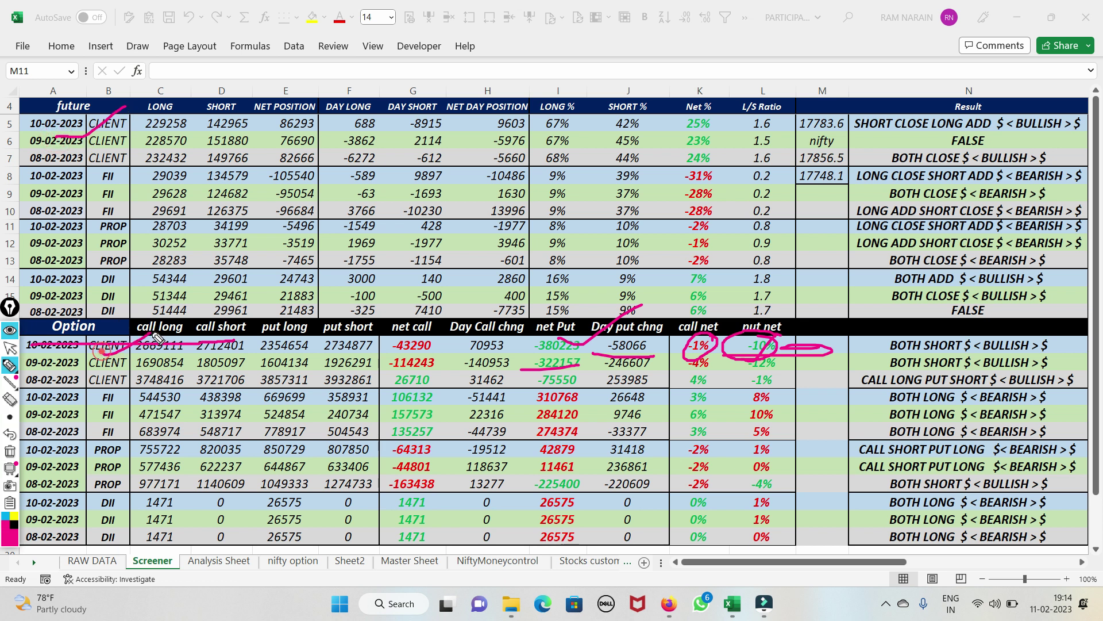
{"action": "left_click", "coordinate": [9, 453]}
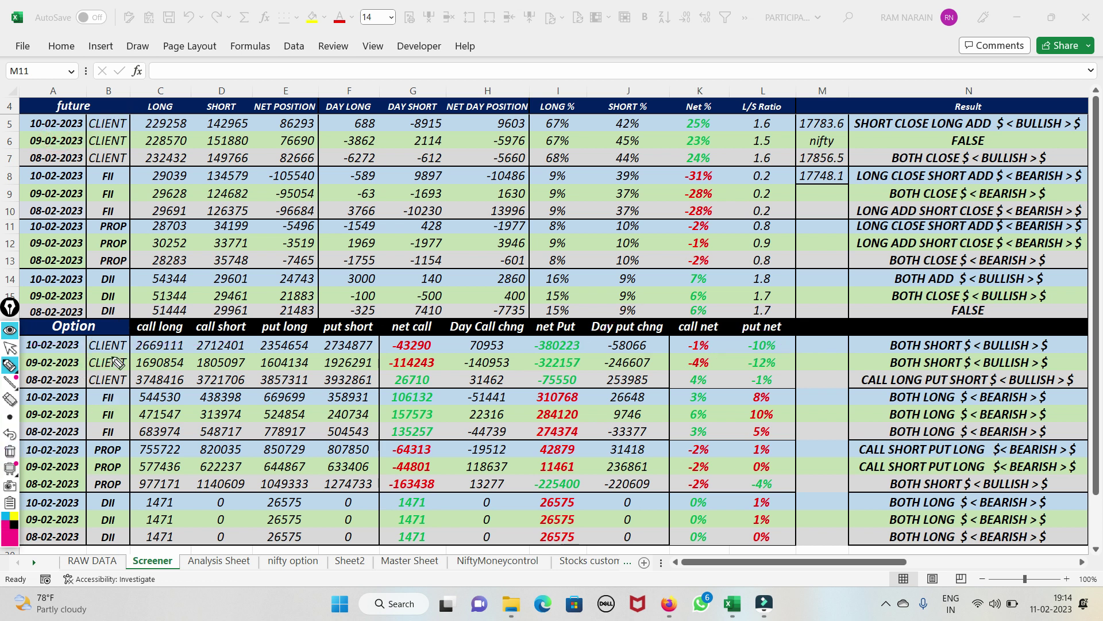
Mark the CLIENT option rows and the FII rows for 10-02-2023 and 09-02-2023, circle FII net call for 09-02-2023, and clear the ink
{"action": "mouse_move", "coordinate": [76, 366]}
{"action": "left_mouse_down"}
{"action": "mouse_move", "coordinate": [168, 357]}
{"action": "mouse_move", "coordinate": [199, 378]}
{"action": "left_mouse_up"}
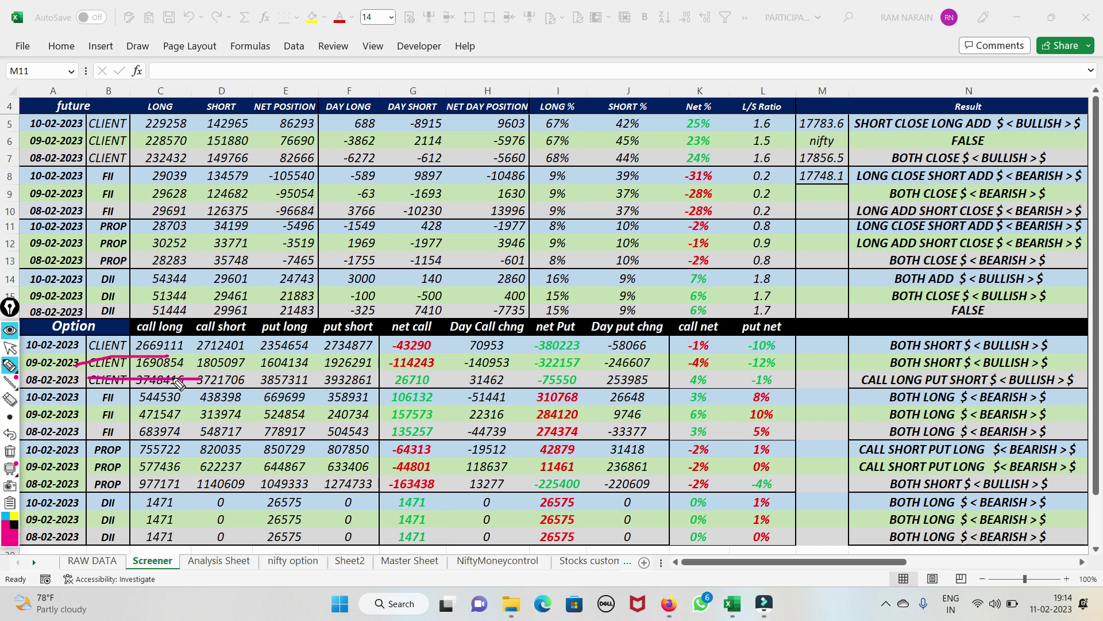
{"action": "left_click_drag", "start_coordinate": [46, 402], "coordinate": [139, 397]}
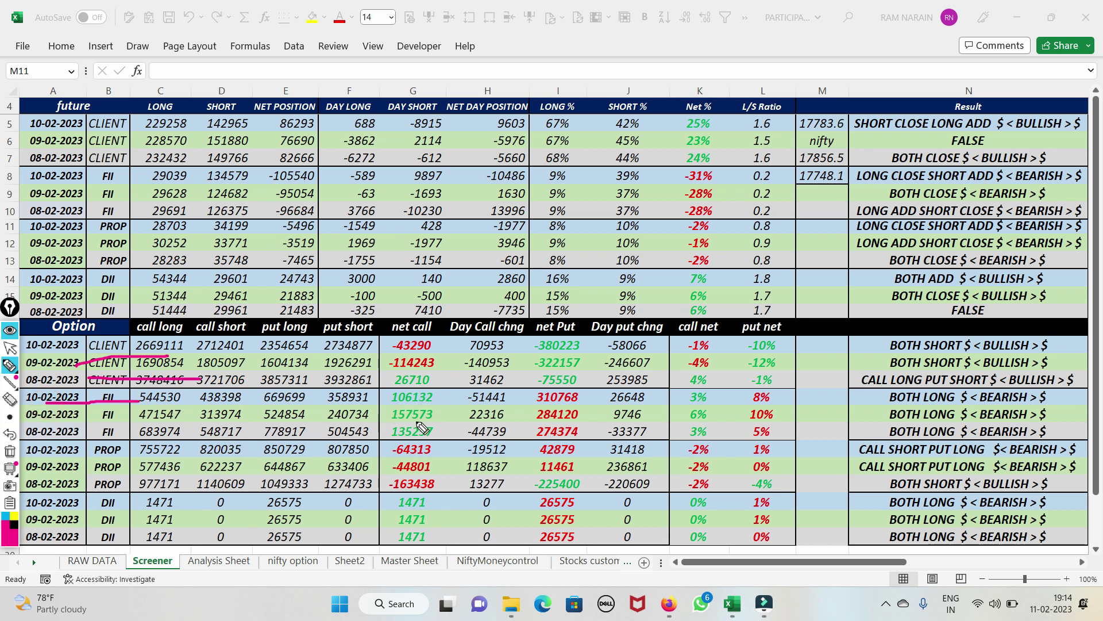
{"action": "mouse_move", "coordinate": [443, 422]}
{"action": "left_mouse_down"}
{"action": "mouse_move", "coordinate": [425, 405]}
{"action": "mouse_move", "coordinate": [394, 412]}
{"action": "mouse_move", "coordinate": [443, 421]}
{"action": "left_mouse_up"}
{"action": "left_click_drag", "start_coordinate": [51, 418], "coordinate": [374, 413]}
{"action": "mouse_move", "coordinate": [9, 470]}
{"action": "left_click", "coordinate": [10, 451]}
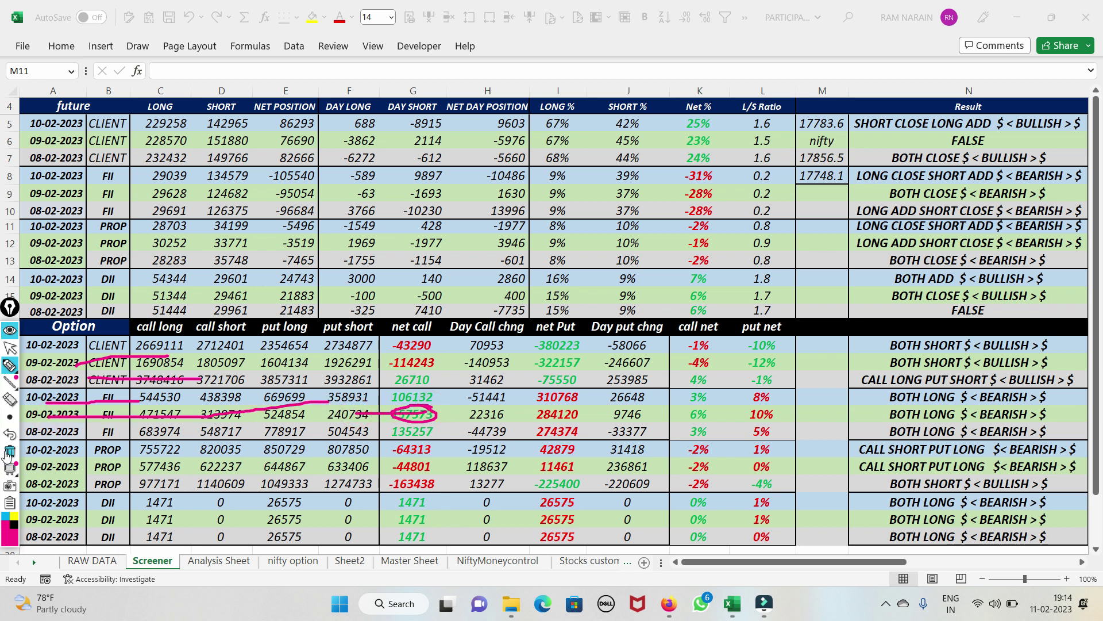
Mark the FII Day Call chng, call net, net call, net Put and Day put chng figures for 10-02-2023 and 09-02-2023, and clear the ink
{"action": "mouse_move", "coordinate": [506, 391]}
{"action": "left_mouse_down"}
{"action": "mouse_move", "coordinate": [464, 397]}
{"action": "mouse_move", "coordinate": [494, 404]}
{"action": "mouse_move", "coordinate": [514, 394]}
{"action": "mouse_move", "coordinate": [491, 390]}
{"action": "left_mouse_up"}
{"action": "left_click_drag", "start_coordinate": [674, 422], "coordinate": [740, 425]}
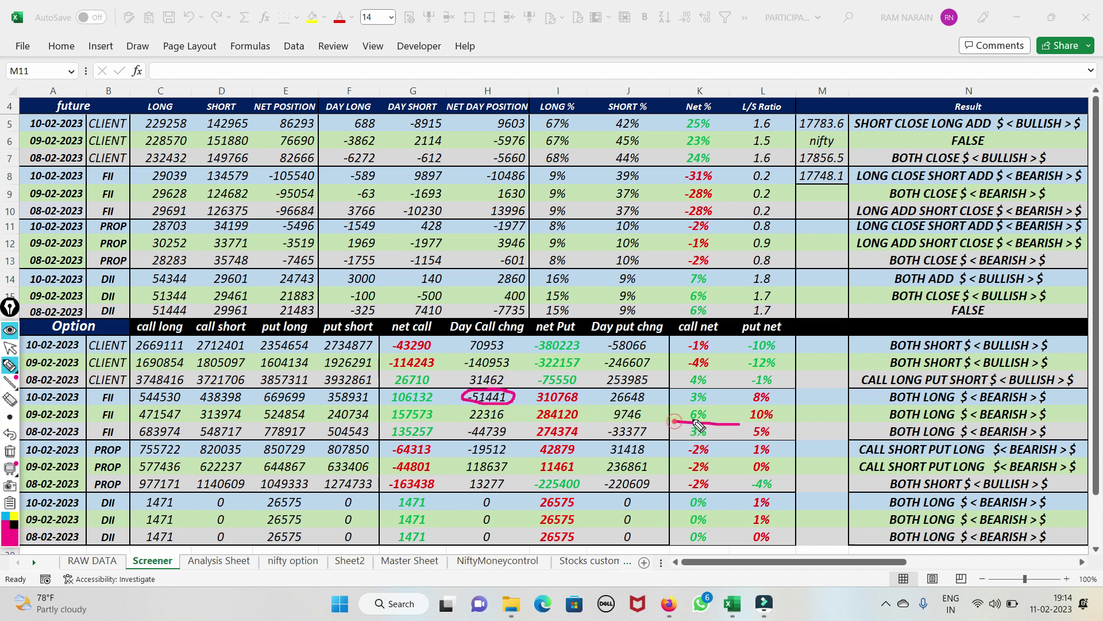
{"action": "left_click_drag", "start_coordinate": [669, 396], "coordinate": [735, 392]}
{"action": "mouse_move", "coordinate": [392, 422]}
{"action": "left_mouse_down"}
{"action": "mouse_move", "coordinate": [442, 403]}
{"action": "mouse_move", "coordinate": [432, 386]}
{"action": "left_mouse_up"}
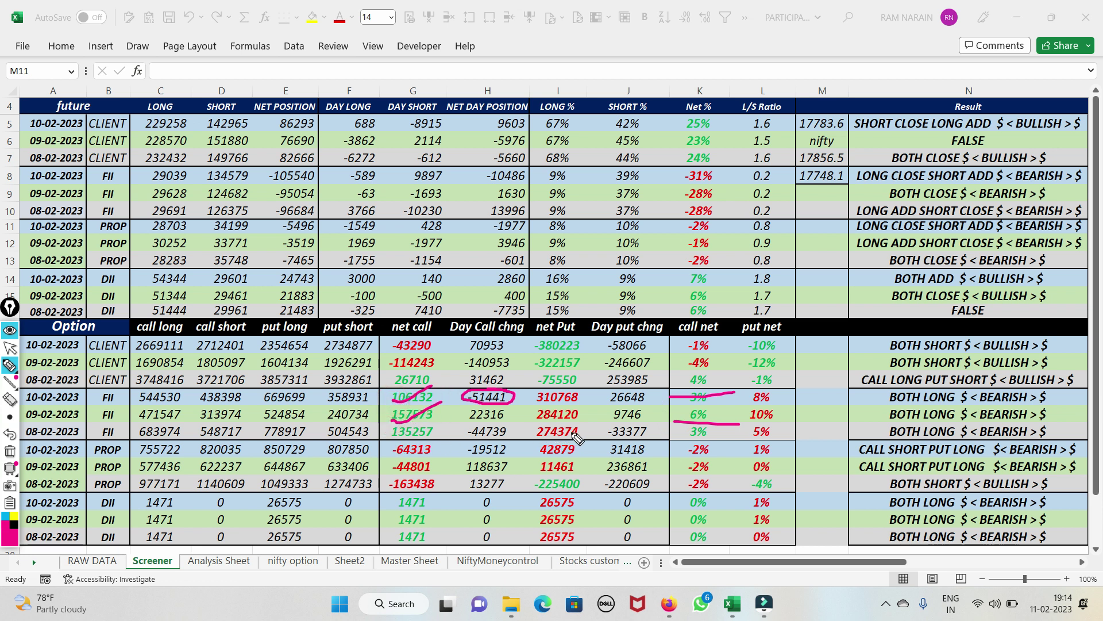
{"action": "mouse_move", "coordinate": [534, 424]}
{"action": "left_mouse_down"}
{"action": "mouse_move", "coordinate": [560, 431]}
{"action": "mouse_move", "coordinate": [580, 415]}
{"action": "mouse_move", "coordinate": [536, 424]}
{"action": "mouse_move", "coordinate": [586, 396]}
{"action": "mouse_move", "coordinate": [537, 391]}
{"action": "mouse_move", "coordinate": [632, 389]}
{"action": "mouse_move", "coordinate": [664, 405]}
{"action": "mouse_move", "coordinate": [586, 419]}
{"action": "mouse_move", "coordinate": [632, 395]}
{"action": "left_mouse_up"}
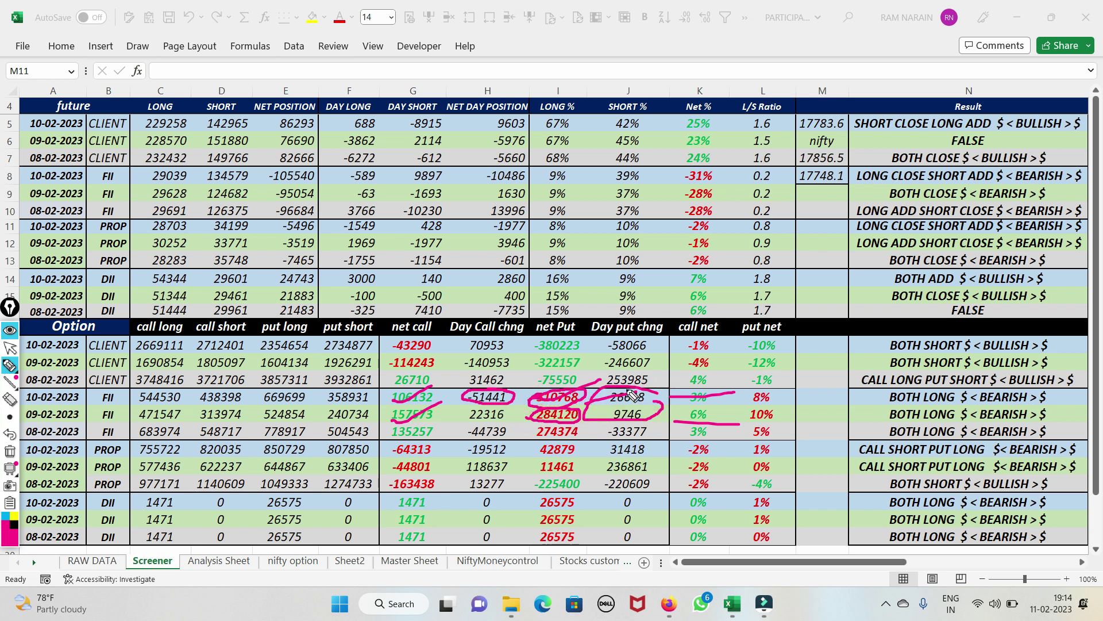
{"action": "left_click", "coordinate": [10, 452]}
Mark FII Day put chng and put net for 10-02-2023, clear the ink, and tick both net percentages and circle the BOTH LONG < BEARISH > result
{"action": "left_click_drag", "start_coordinate": [616, 396], "coordinate": [634, 386]}
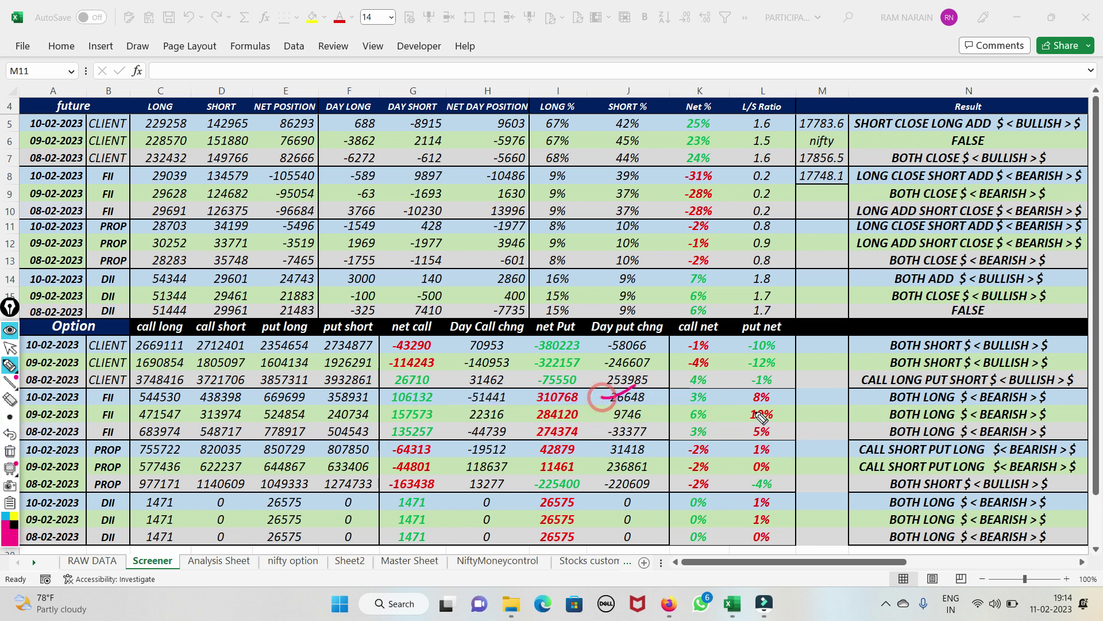
{"action": "mouse_move", "coordinate": [747, 402]}
{"action": "left_mouse_down"}
{"action": "mouse_move", "coordinate": [772, 395]}
{"action": "mouse_move", "coordinate": [756, 401]}
{"action": "left_mouse_up"}
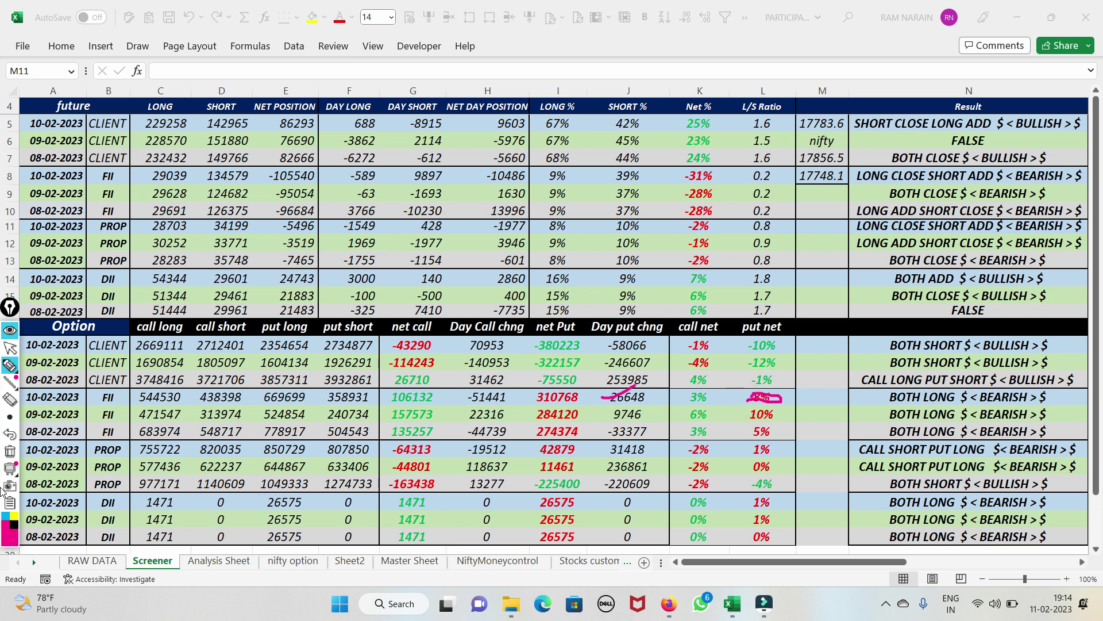
{"action": "left_click", "coordinate": [10, 451]}
{"action": "mouse_move", "coordinate": [688, 394]}
{"action": "left_mouse_down"}
{"action": "mouse_move", "coordinate": [806, 374]}
{"action": "mouse_move", "coordinate": [954, 393]}
{"action": "mouse_move", "coordinate": [1072, 392]}
{"action": "mouse_move", "coordinate": [1076, 409]}
{"action": "mouse_move", "coordinate": [908, 414]}
{"action": "mouse_move", "coordinate": [895, 396]}
{"action": "left_mouse_up"}
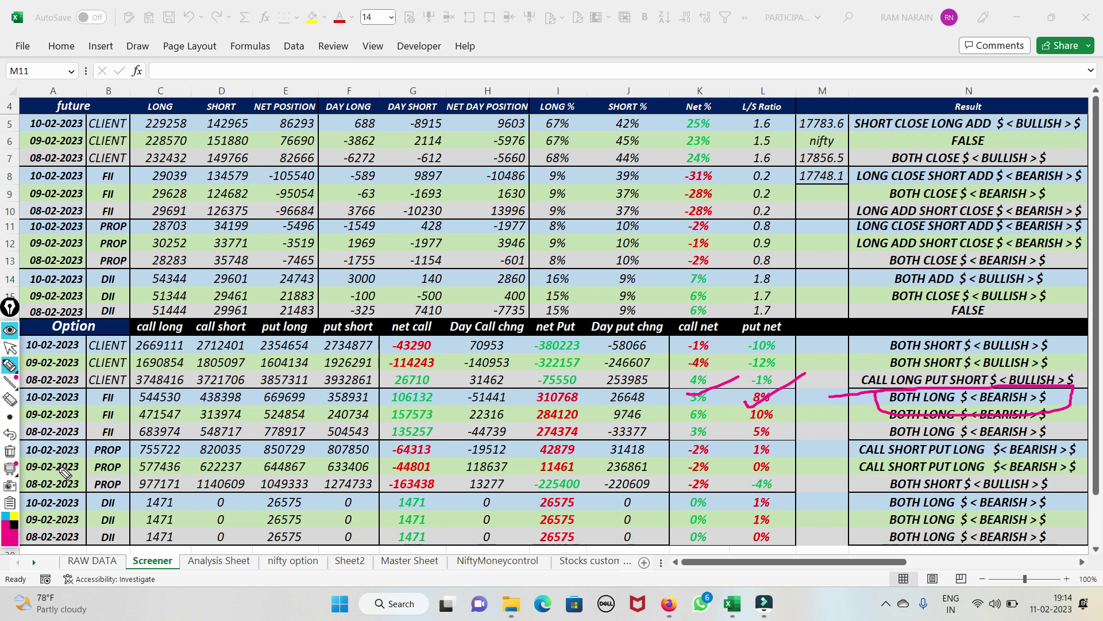
Mark the PROP option rows for 10-02-2023 and 09-02-2023, circle PROP net call for 09-02-2023, and clear the ink
{"action": "mouse_move", "coordinate": [26, 451]}
{"action": "left_mouse_down"}
{"action": "mouse_move", "coordinate": [143, 453]}
{"action": "mouse_move", "coordinate": [57, 462]}
{"action": "mouse_move", "coordinate": [70, 462]}
{"action": "left_mouse_up"}
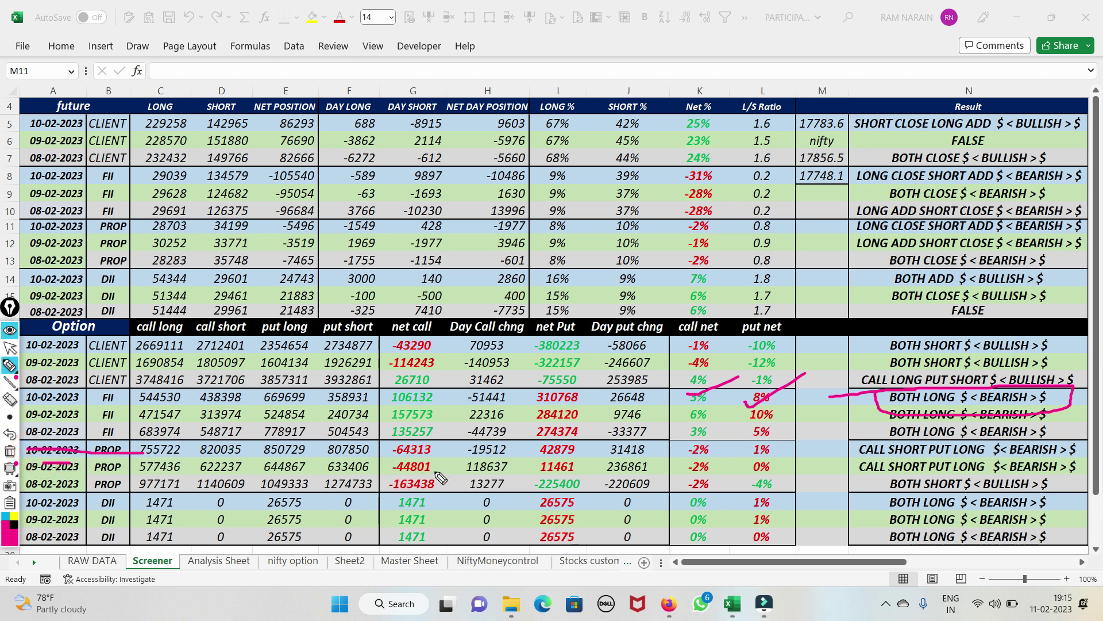
{"action": "mouse_move", "coordinate": [436, 467]}
{"action": "left_mouse_down"}
{"action": "mouse_move", "coordinate": [403, 459]}
{"action": "mouse_move", "coordinate": [397, 483]}
{"action": "mouse_move", "coordinate": [438, 471]}
{"action": "left_mouse_up"}
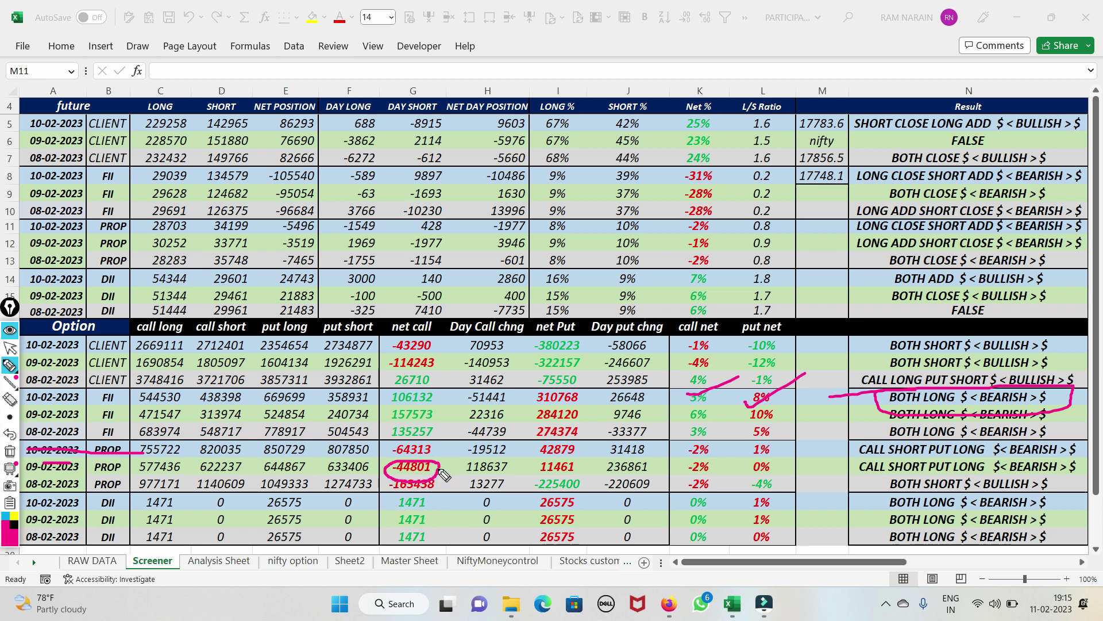
{"action": "left_click", "coordinate": [10, 451]}
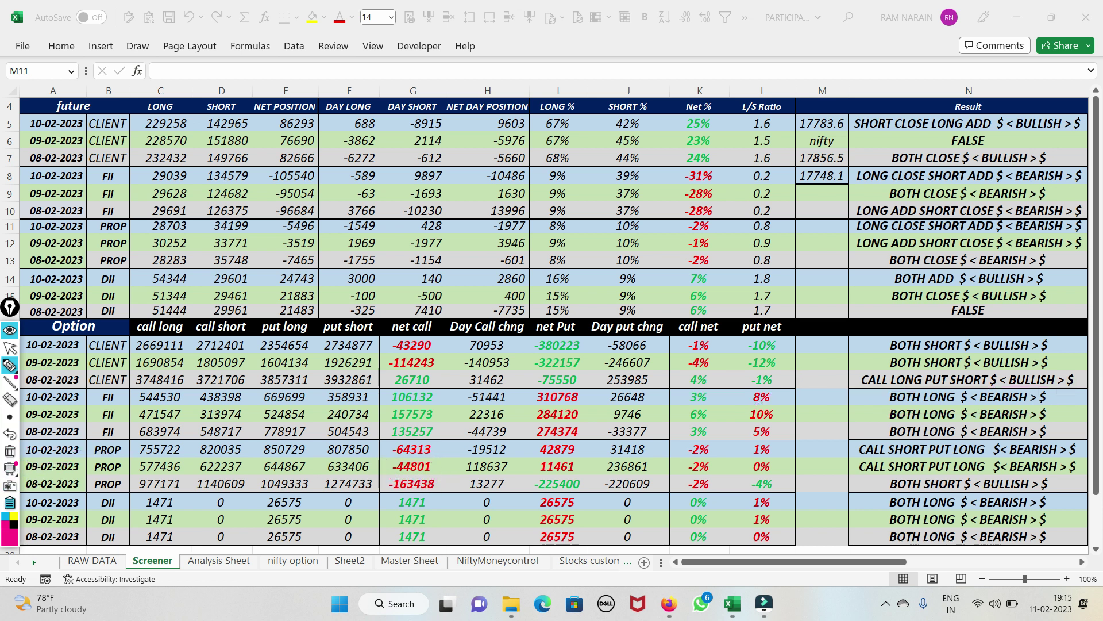
Circle PROP Day Call chng for 10-02-2023, mark its net call with a downward arrow, circle the 09-02-2023 net Put, and clear the ink
{"action": "mouse_move", "coordinate": [520, 451]}
{"action": "left_mouse_down"}
{"action": "mouse_move", "coordinate": [500, 439]}
{"action": "mouse_move", "coordinate": [480, 448]}
{"action": "mouse_move", "coordinate": [494, 462]}
{"action": "mouse_move", "coordinate": [515, 451]}
{"action": "left_mouse_up"}
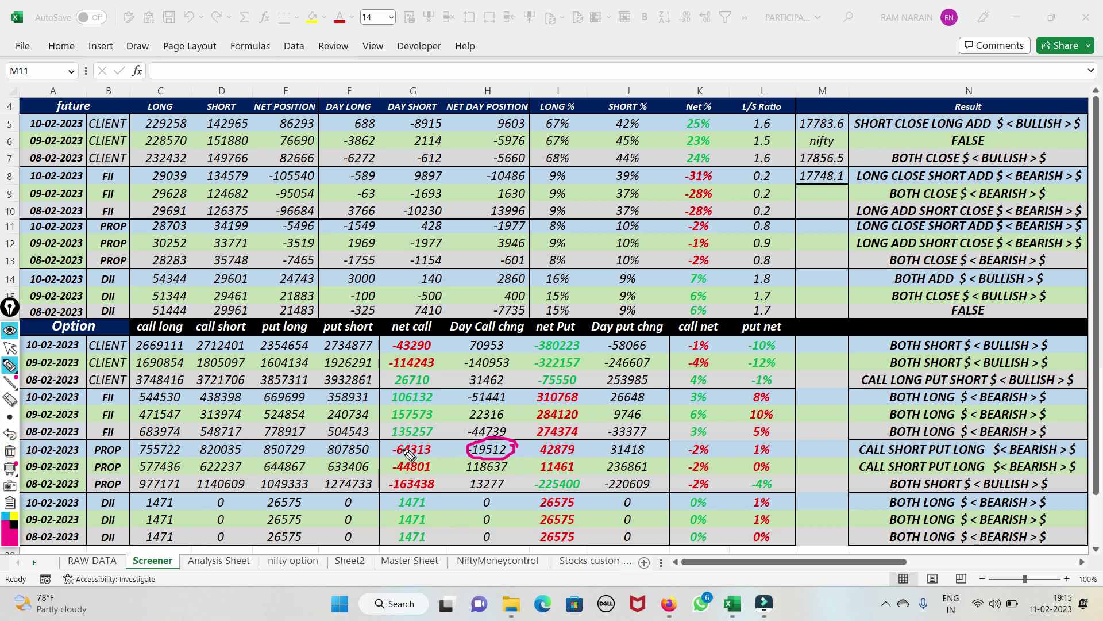
{"action": "mouse_move", "coordinate": [401, 450]}
{"action": "left_mouse_down"}
{"action": "mouse_move", "coordinate": [466, 437]}
{"action": "mouse_move", "coordinate": [440, 464]}
{"action": "mouse_move", "coordinate": [443, 503]}
{"action": "mouse_move", "coordinate": [476, 470]}
{"action": "mouse_move", "coordinate": [580, 459]}
{"action": "mouse_move", "coordinate": [581, 477]}
{"action": "mouse_move", "coordinate": [552, 469]}
{"action": "left_mouse_up"}
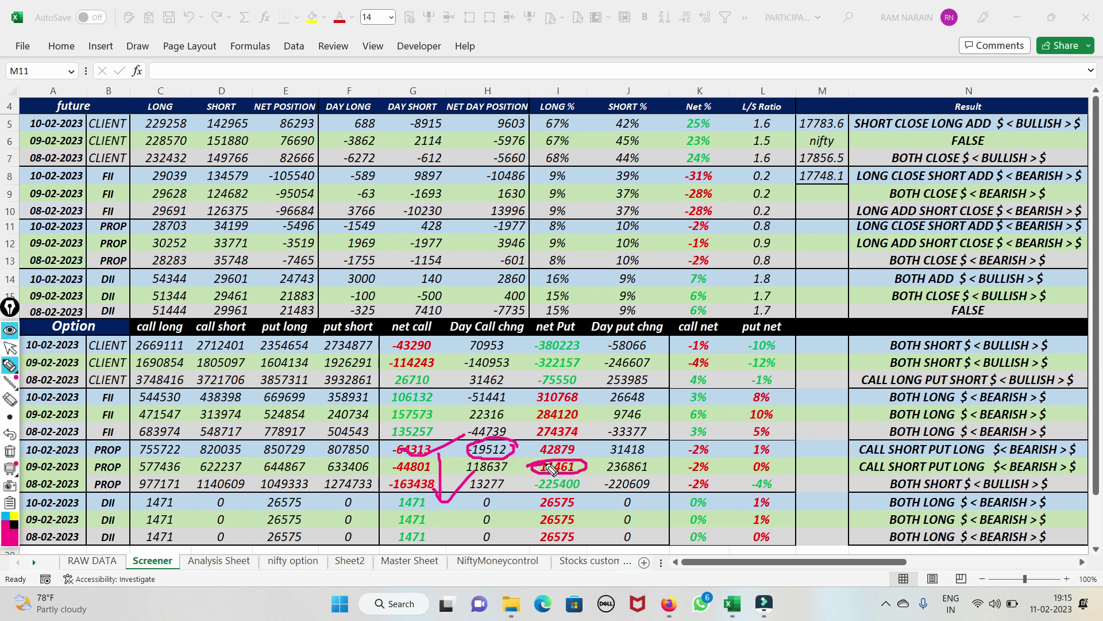
{"action": "left_click_drag", "start_coordinate": [47, 469], "coordinate": [310, 467]}
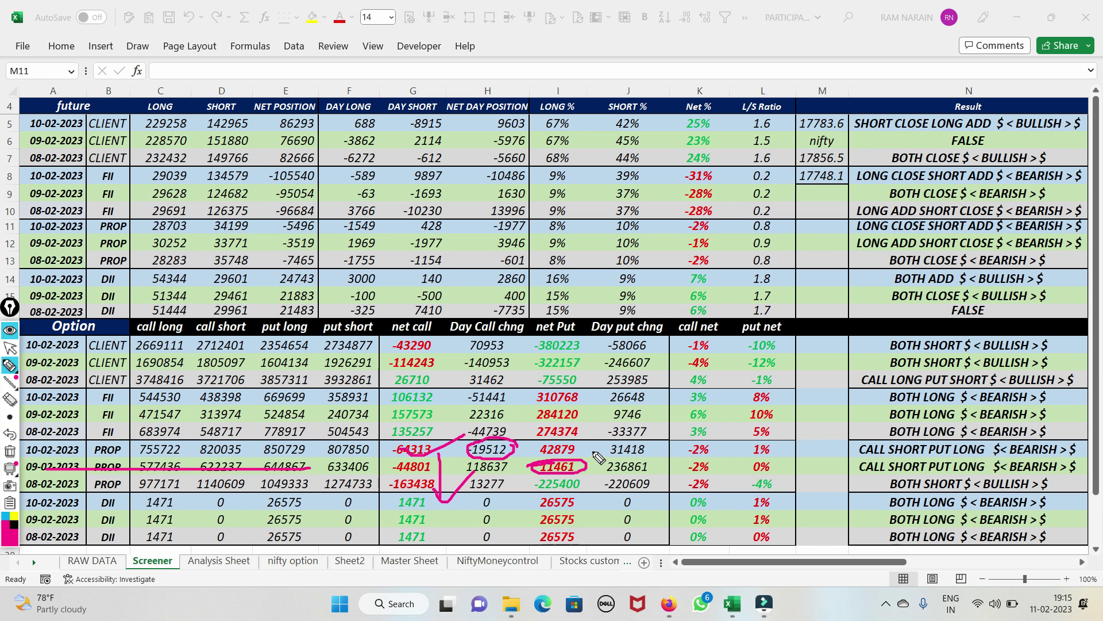
{"action": "left_click_drag", "start_coordinate": [568, 470], "coordinate": [631, 439]}
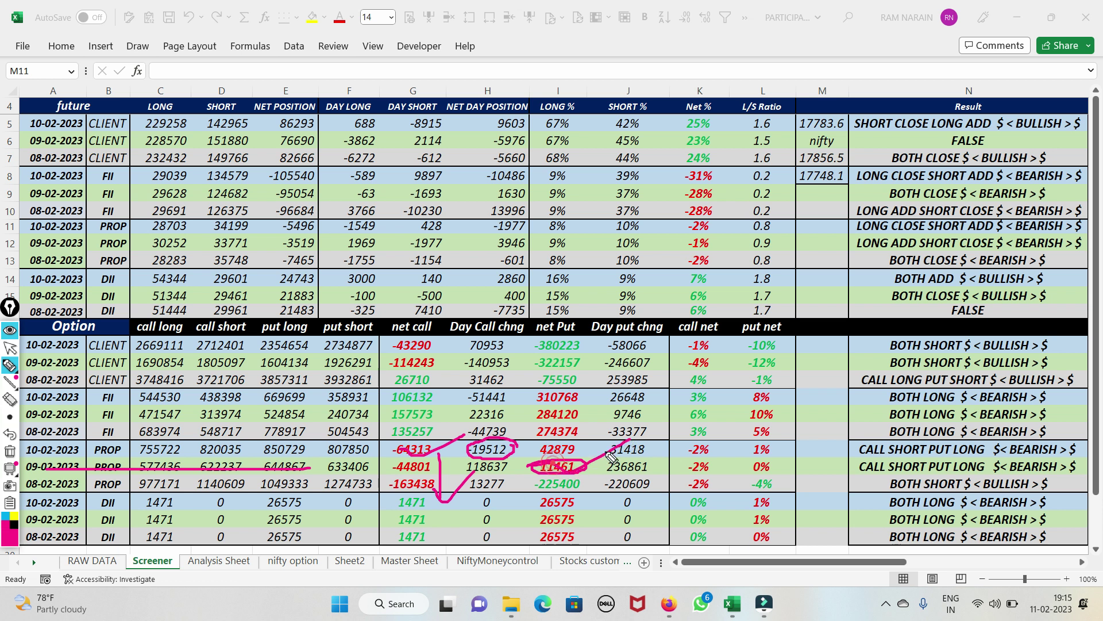
{"action": "left_click", "coordinate": [11, 452]}
Circle PROP Day put chng for 10-02-2023 and net Put for 09-02-2023, and clear the ink
{"action": "mouse_move", "coordinate": [602, 460]}
{"action": "left_mouse_down"}
{"action": "mouse_move", "coordinate": [535, 479]}
{"action": "mouse_move", "coordinate": [603, 448]}
{"action": "mouse_move", "coordinate": [655, 442]}
{"action": "mouse_move", "coordinate": [636, 454]}
{"action": "left_mouse_up"}
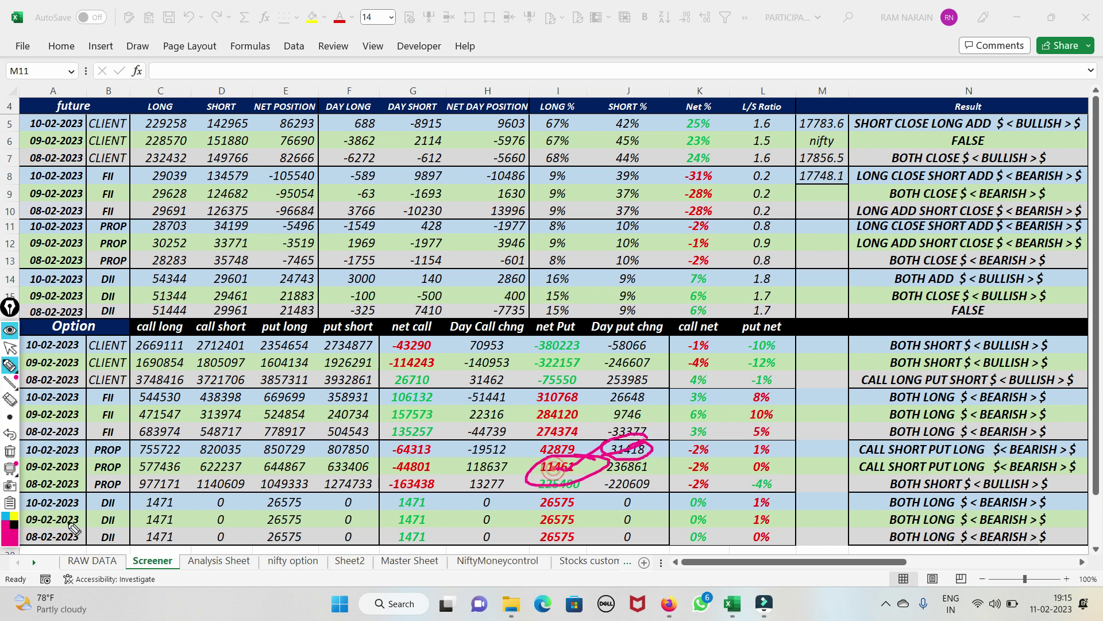
{"action": "mouse_move", "coordinate": [11, 474]}
{"action": "left_click", "coordinate": [10, 451]}
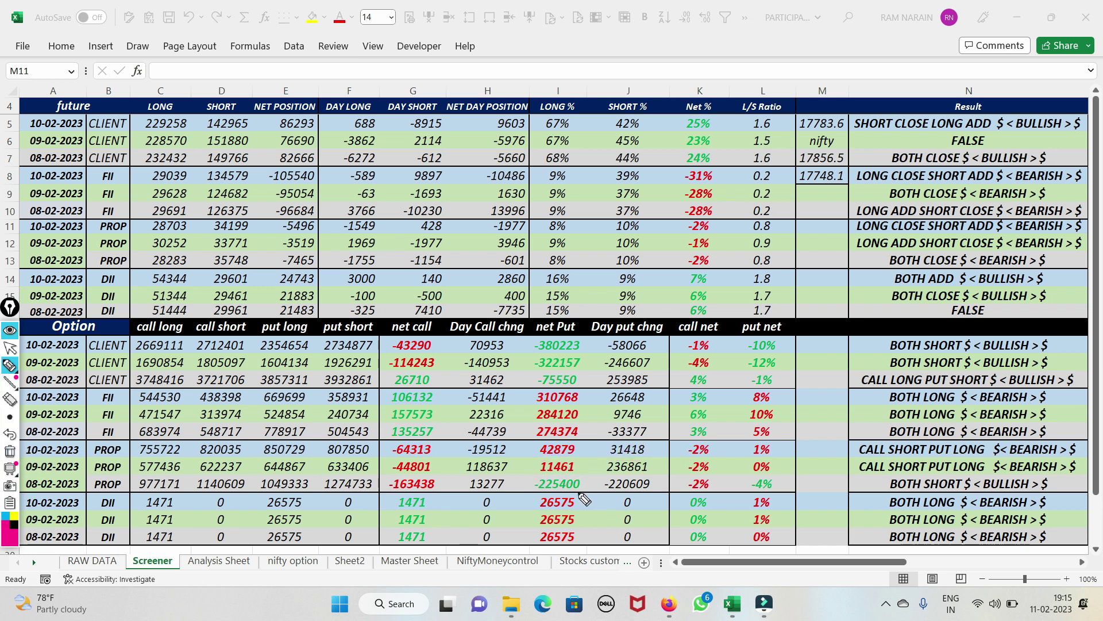
For PROP on 10-02-2023, tick net Put, circle call net and put net, and tick the CALL SHORT PUT LONG < BEARISH > result
{"action": "left_click_drag", "start_coordinate": [543, 454], "coordinate": [606, 431]}
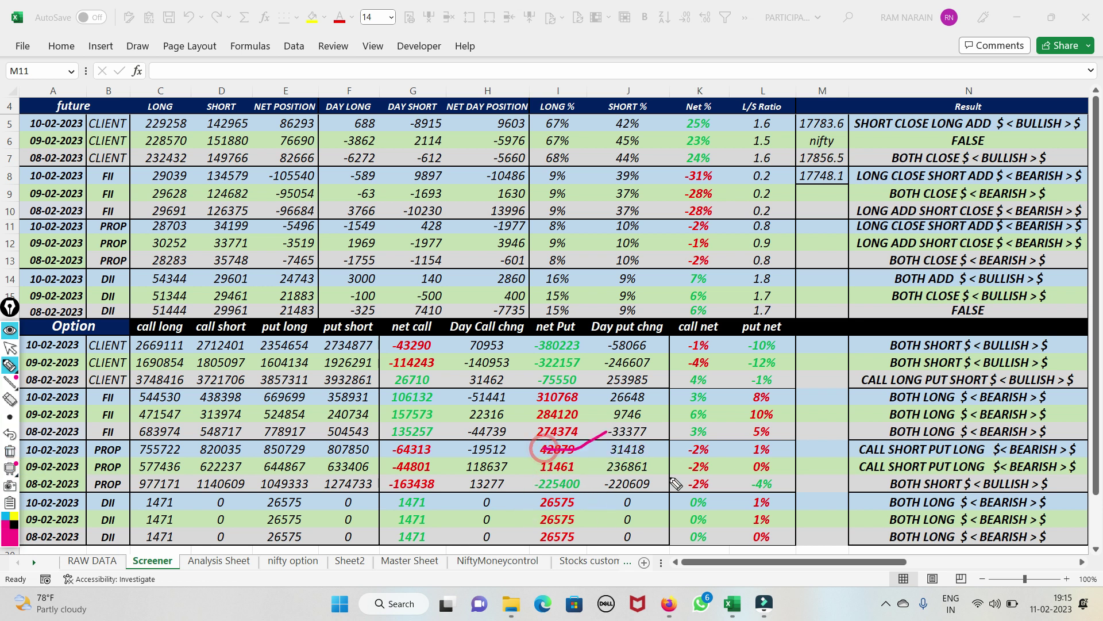
{"action": "mouse_move", "coordinate": [726, 455]}
{"action": "left_mouse_down"}
{"action": "mouse_move", "coordinate": [710, 439]}
{"action": "mouse_move", "coordinate": [678, 453]}
{"action": "mouse_move", "coordinate": [715, 468]}
{"action": "mouse_move", "coordinate": [689, 442]}
{"action": "mouse_move", "coordinate": [675, 451]}
{"action": "mouse_move", "coordinate": [725, 461]}
{"action": "left_mouse_up"}
{"action": "mouse_move", "coordinate": [781, 440]}
{"action": "left_mouse_down"}
{"action": "mouse_move", "coordinate": [785, 454]}
{"action": "mouse_move", "coordinate": [730, 452]}
{"action": "mouse_move", "coordinate": [784, 438]}
{"action": "left_mouse_up"}
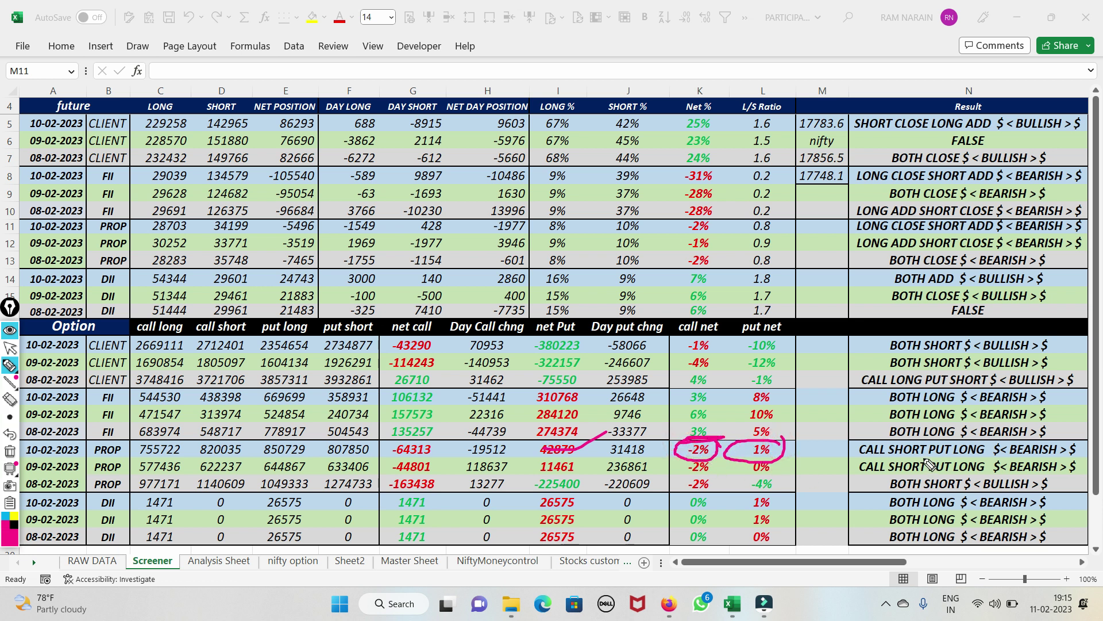
{"action": "mouse_move", "coordinate": [879, 453]}
{"action": "left_mouse_down"}
{"action": "mouse_move", "coordinate": [932, 430]}
{"action": "mouse_move", "coordinate": [1028, 456]}
{"action": "mouse_move", "coordinate": [1077, 426]}
{"action": "left_mouse_up"}
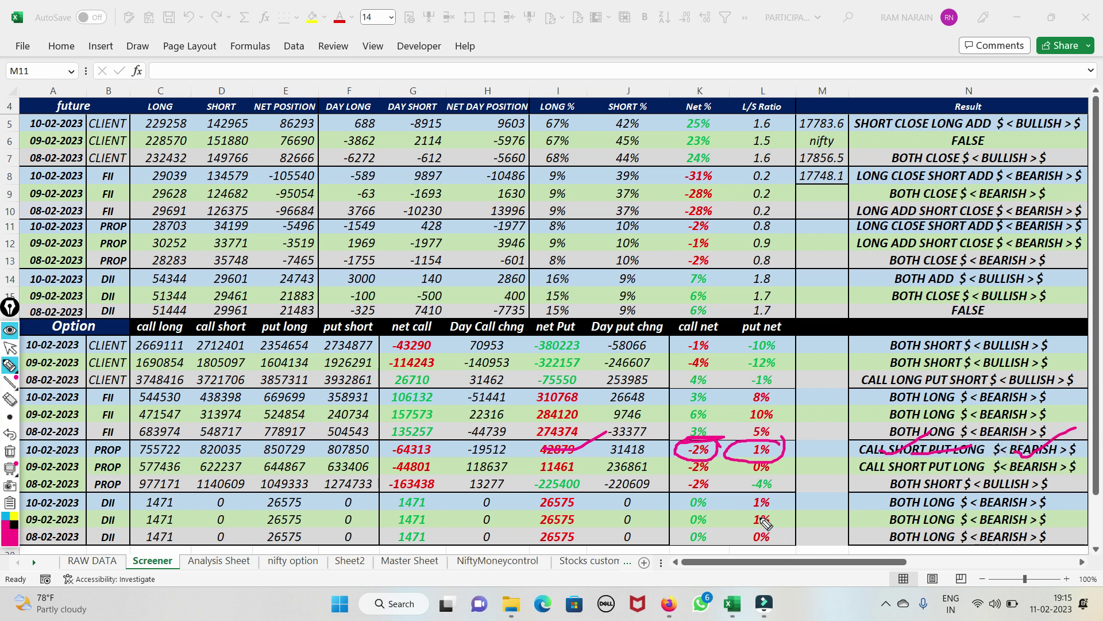
Circle the DII put net percentages, tick the DII net Put figures, and clear the ink
{"action": "mouse_move", "coordinate": [773, 498]}
{"action": "left_mouse_down"}
{"action": "mouse_move", "coordinate": [731, 510]}
{"action": "mouse_move", "coordinate": [787, 520]}
{"action": "mouse_move", "coordinate": [788, 506]}
{"action": "left_mouse_up"}
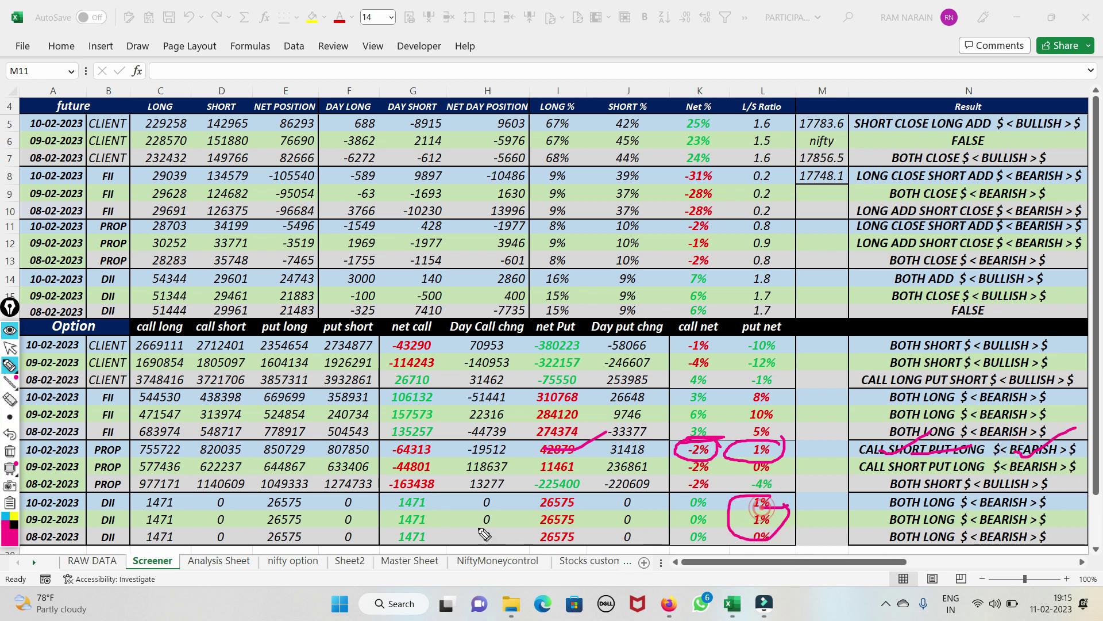
{"action": "mouse_move", "coordinate": [541, 508]}
{"action": "left_mouse_down"}
{"action": "mouse_move", "coordinate": [603, 484]}
{"action": "mouse_move", "coordinate": [603, 500]}
{"action": "left_mouse_up"}
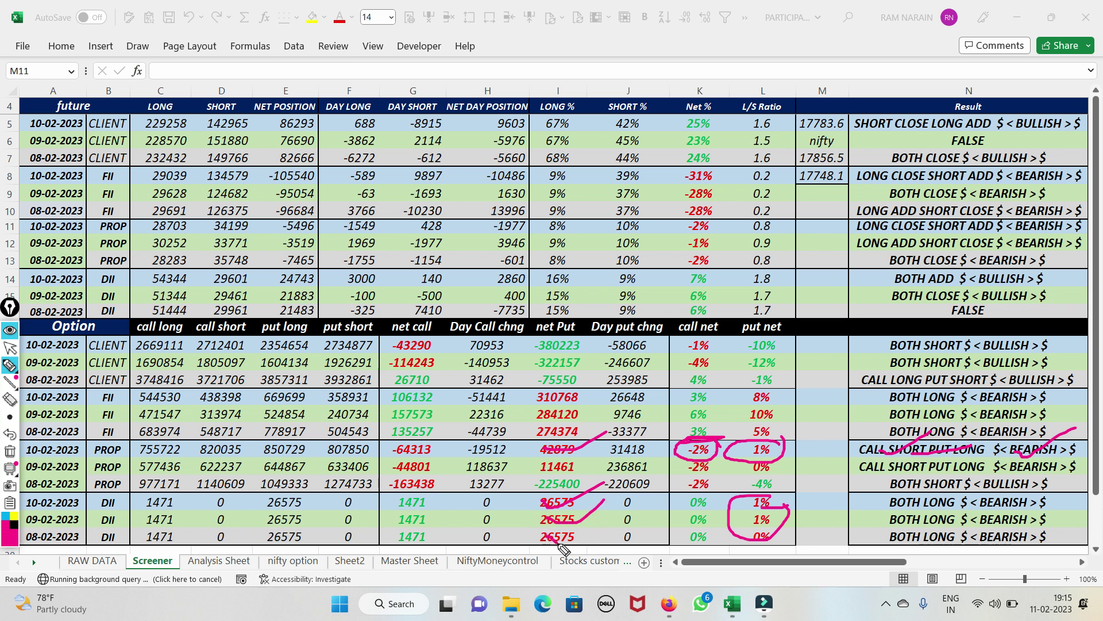
{"action": "left_click", "coordinate": [10, 451]}
Put the pen away, switch to the nseoptionchain workbook, and bring the upper strikes of the CUSTOM DATA sheet into view
{"action": "mouse_move", "coordinate": [14, 374]}
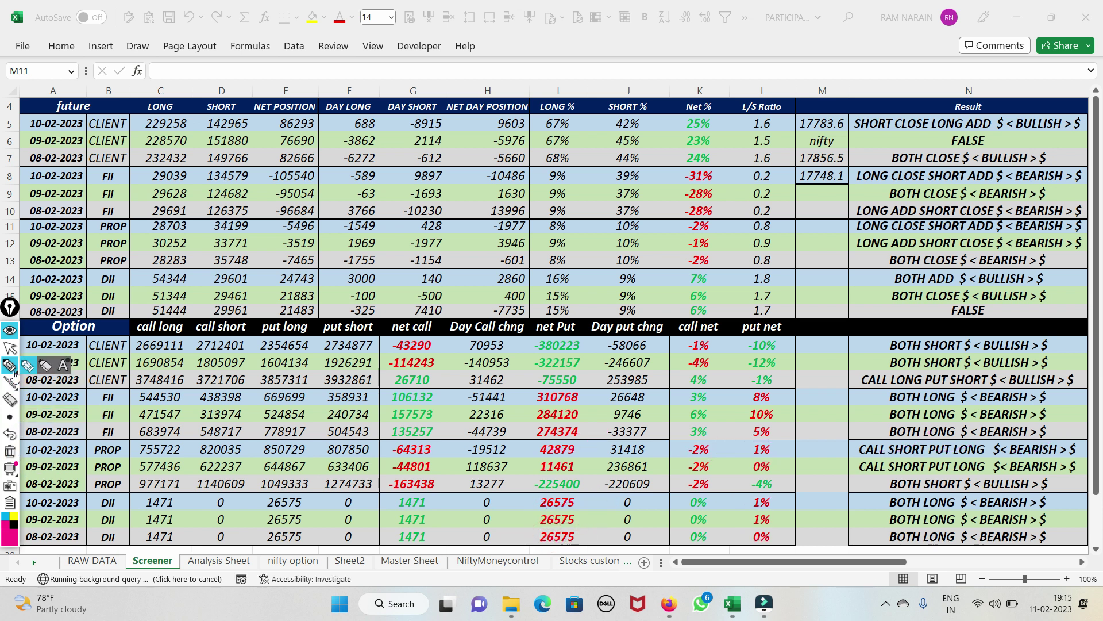
{"action": "left_click", "coordinate": [11, 349]}
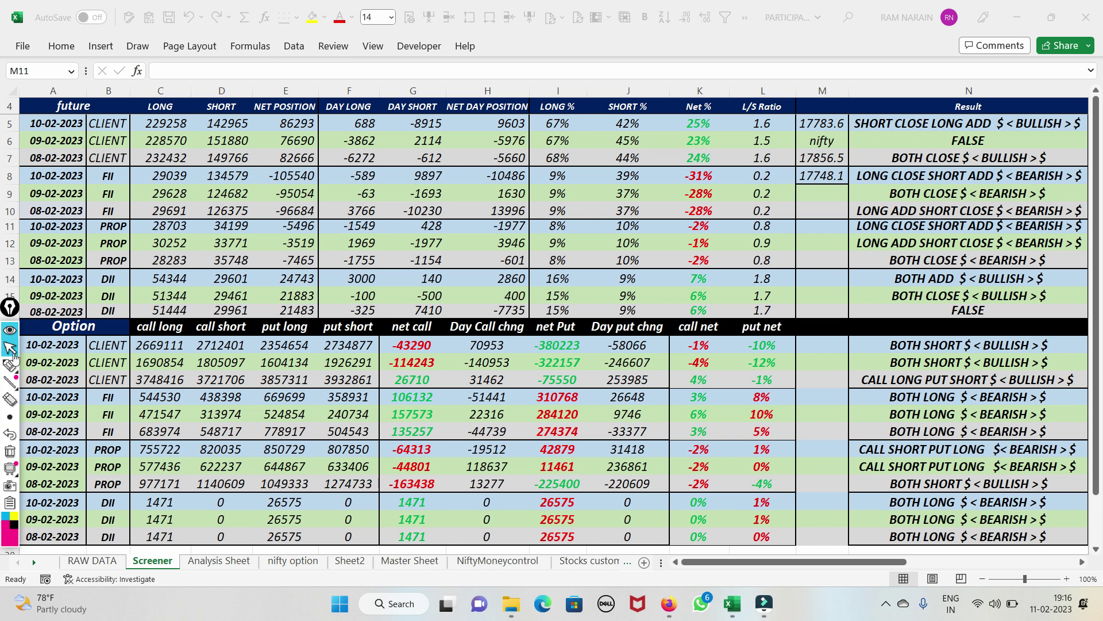
{"action": "mouse_move", "coordinate": [732, 603]}
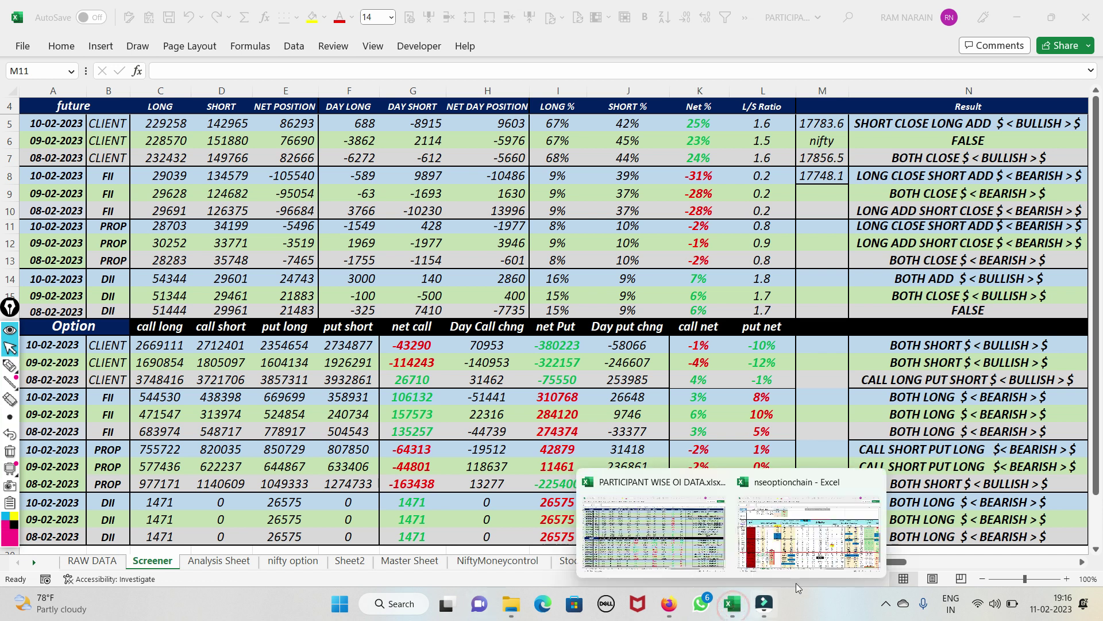
{"action": "left_click", "coordinate": [811, 557]}
{"action": "scroll", "coordinate": [315, 303], "scroll_direction": "down", "scroll_amount": 1}
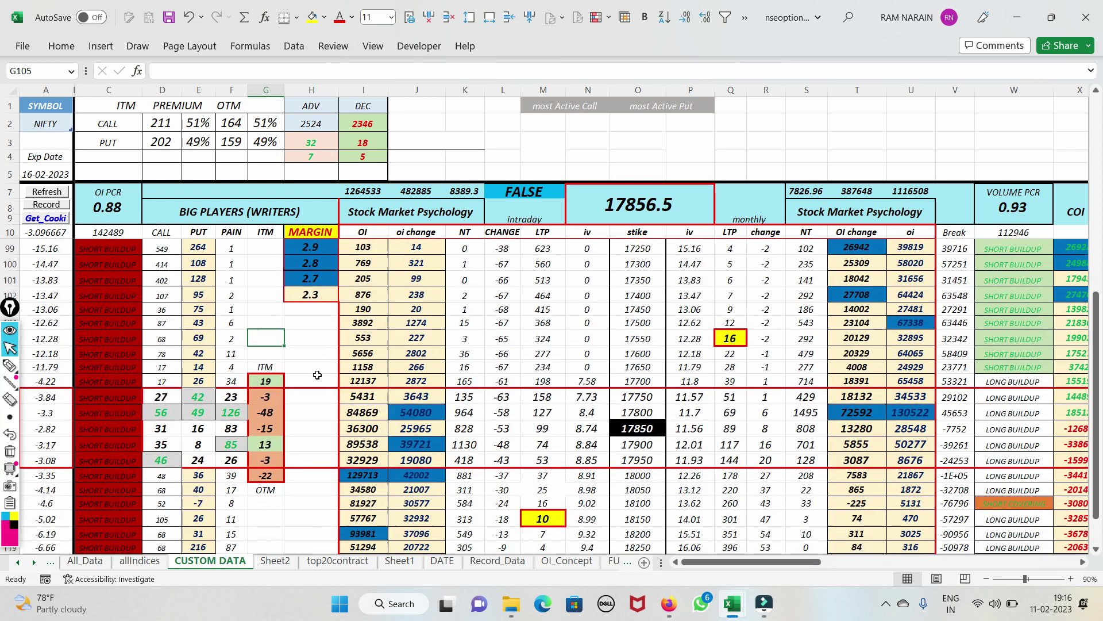
{"action": "scroll", "coordinate": [171, 394], "scroll_direction": "up", "scroll_amount": 2}
Tick the MARGIN values 1.8 and 2.6, switch the ink to black, tick 2.0 as well, and clear the ink
{"action": "left_click", "coordinate": [10, 365]}
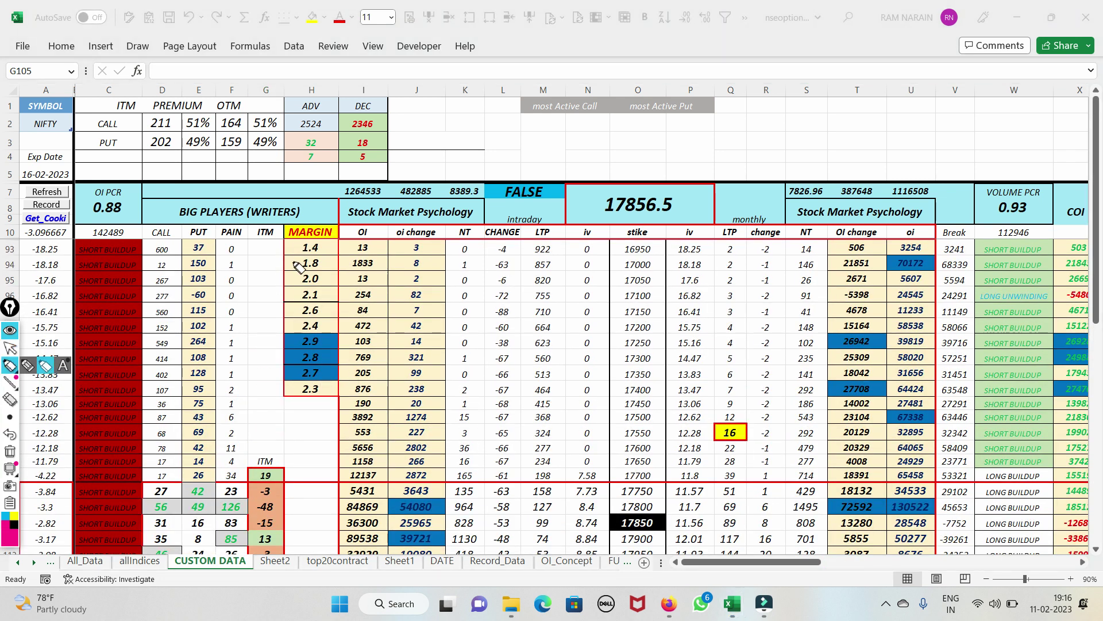
{"action": "left_click_drag", "start_coordinate": [278, 260], "coordinate": [333, 252]}
{"action": "left_click_drag", "start_coordinate": [299, 306], "coordinate": [362, 277]}
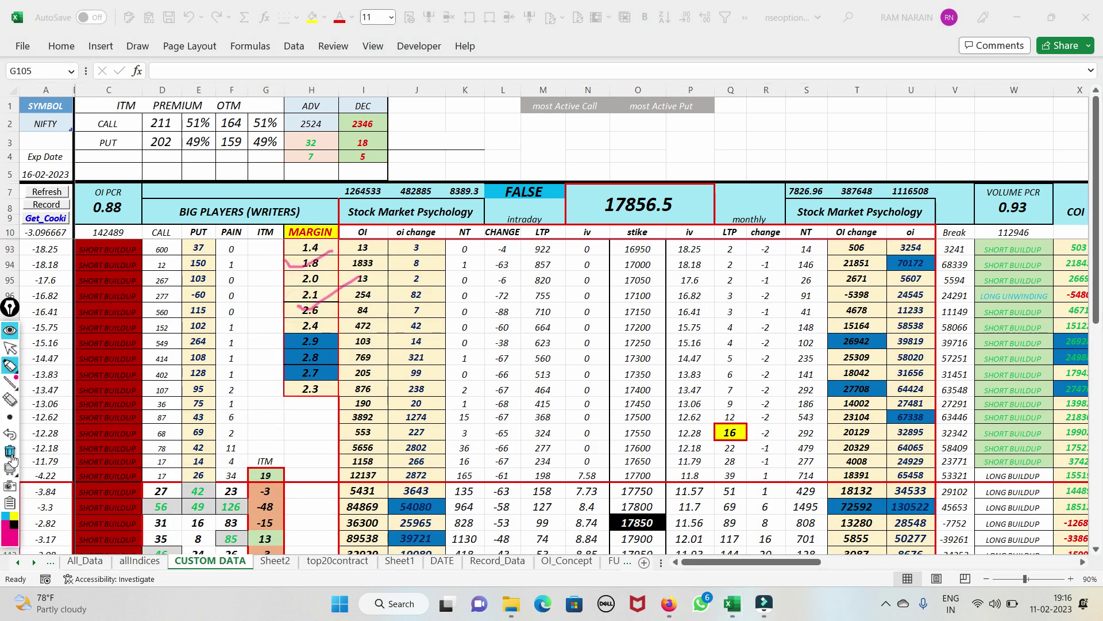
{"action": "left_click", "coordinate": [14, 524]}
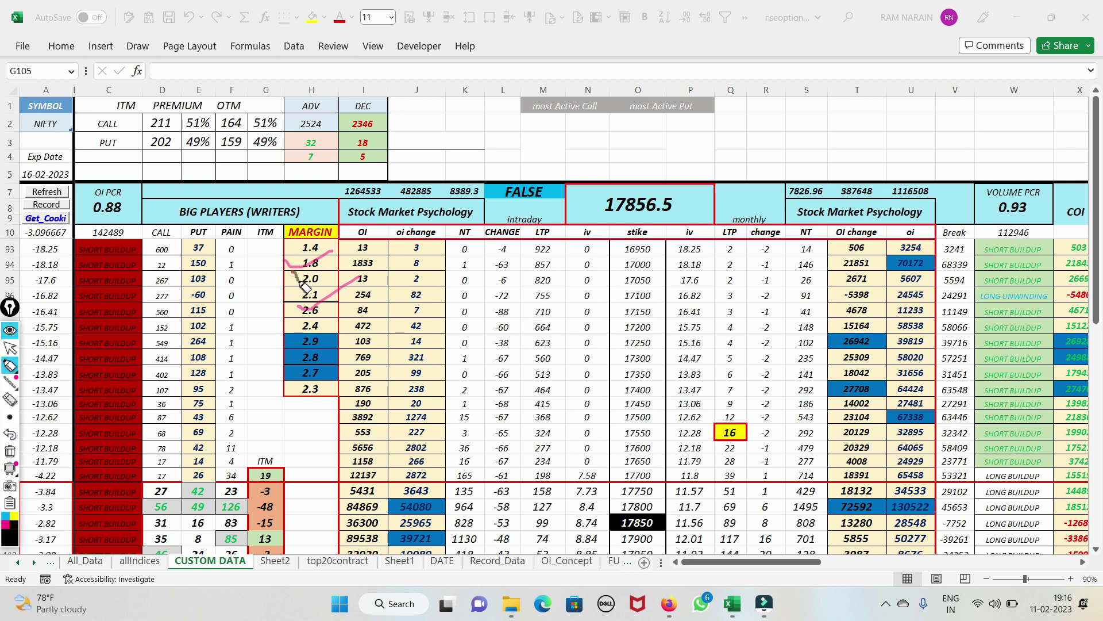
{"action": "mouse_move", "coordinate": [305, 287]}
{"action": "left_mouse_down"}
{"action": "mouse_move", "coordinate": [361, 249]}
{"action": "mouse_move", "coordinate": [301, 308]}
{"action": "left_mouse_up"}
{"action": "mouse_move", "coordinate": [9, 377]}
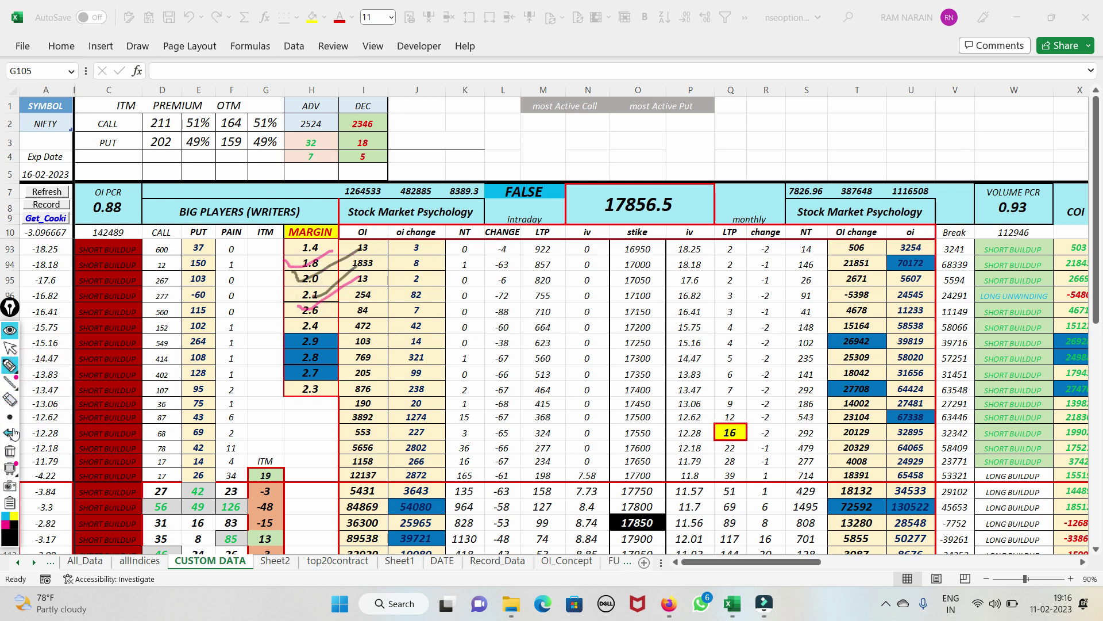
{"action": "left_click", "coordinate": [10, 451]}
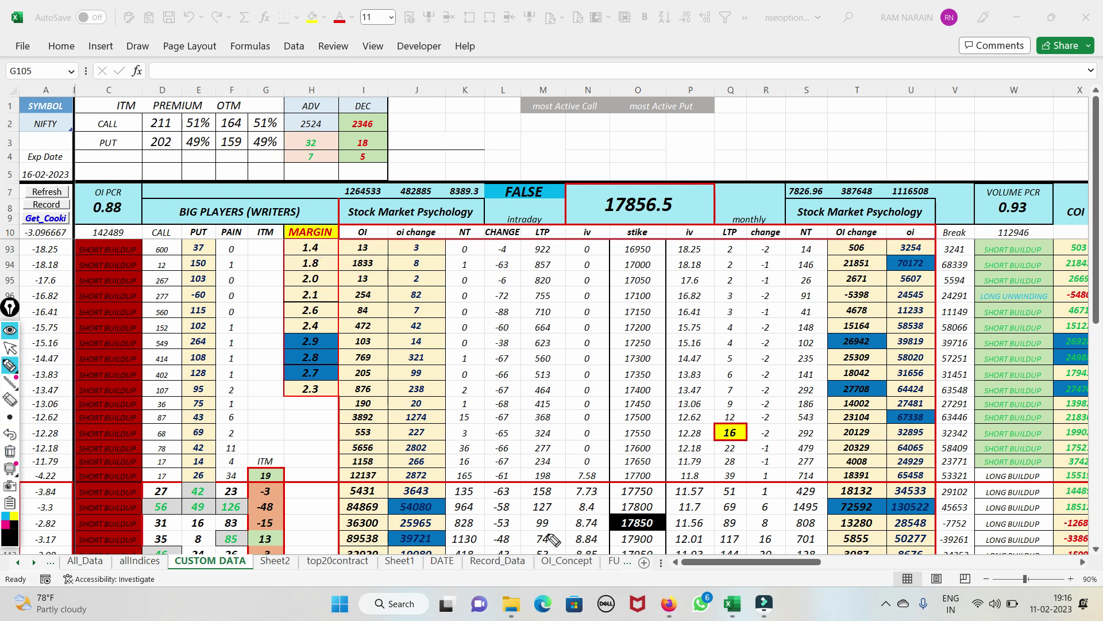
Circle the call LTP values at strikes 17800 and 17850, clear the ink, and put the pen away
{"action": "mouse_move", "coordinate": [553, 539]}
{"action": "left_mouse_down"}
{"action": "mouse_move", "coordinate": [575, 509]}
{"action": "mouse_move", "coordinate": [568, 540]}
{"action": "mouse_move", "coordinate": [566, 529]}
{"action": "left_mouse_up"}
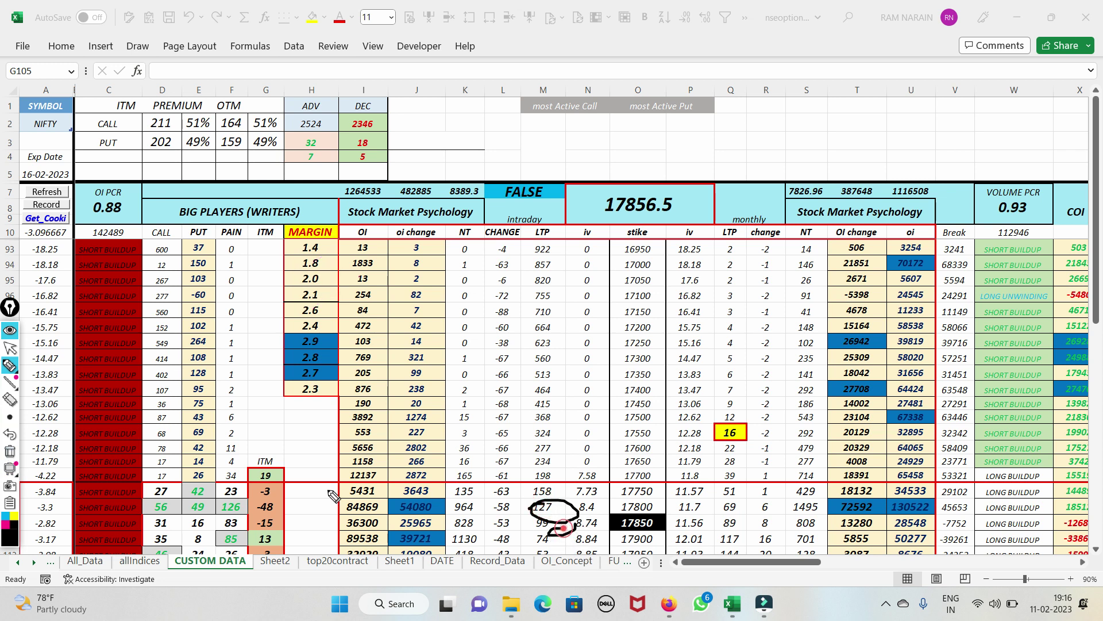
{"action": "left_click", "coordinate": [10, 451]}
{"action": "left_click", "coordinate": [10, 347]}
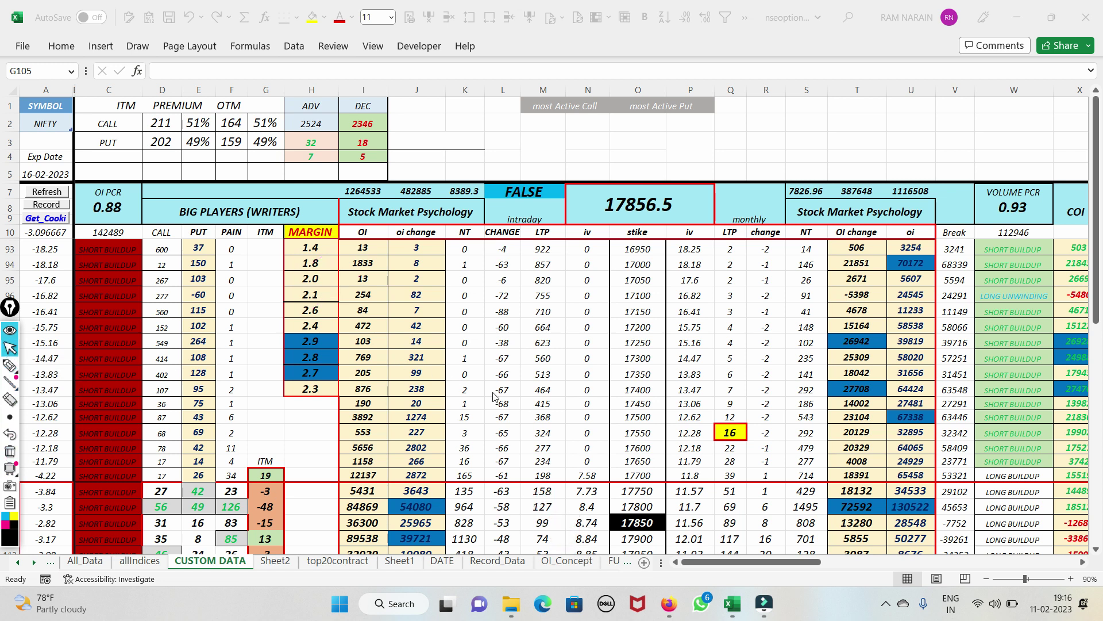
{"action": "scroll", "coordinate": [493, 396], "scroll_direction": "down", "scroll_amount": 2}
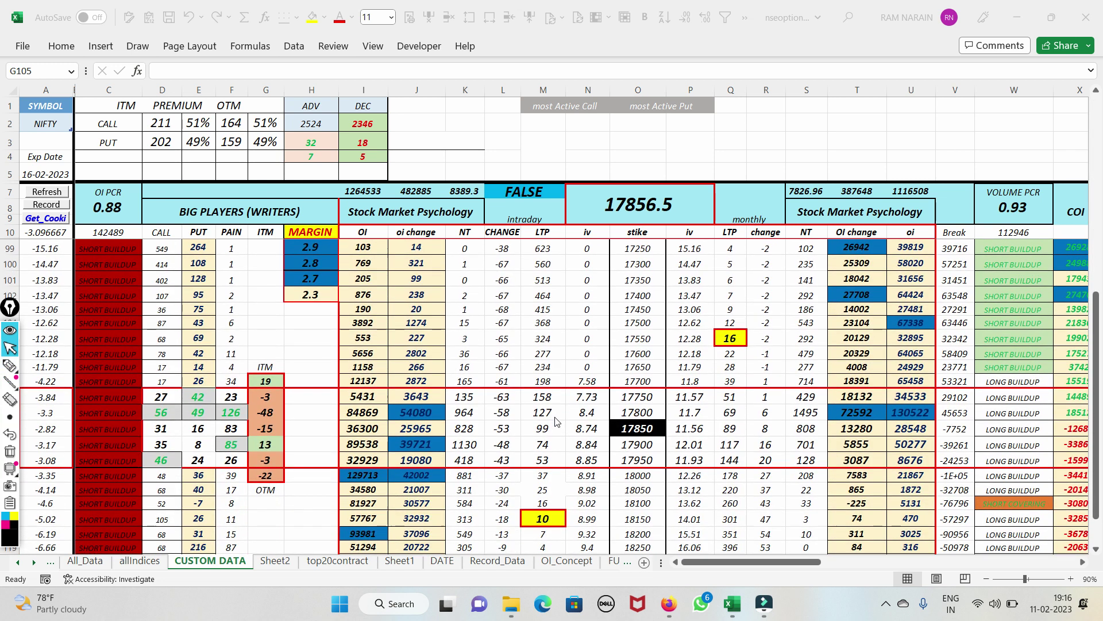
Circle the total call oi change and total put OI change, tick both CALL 51% premium shares, and clear the ink
{"action": "left_click", "coordinate": [9, 364]}
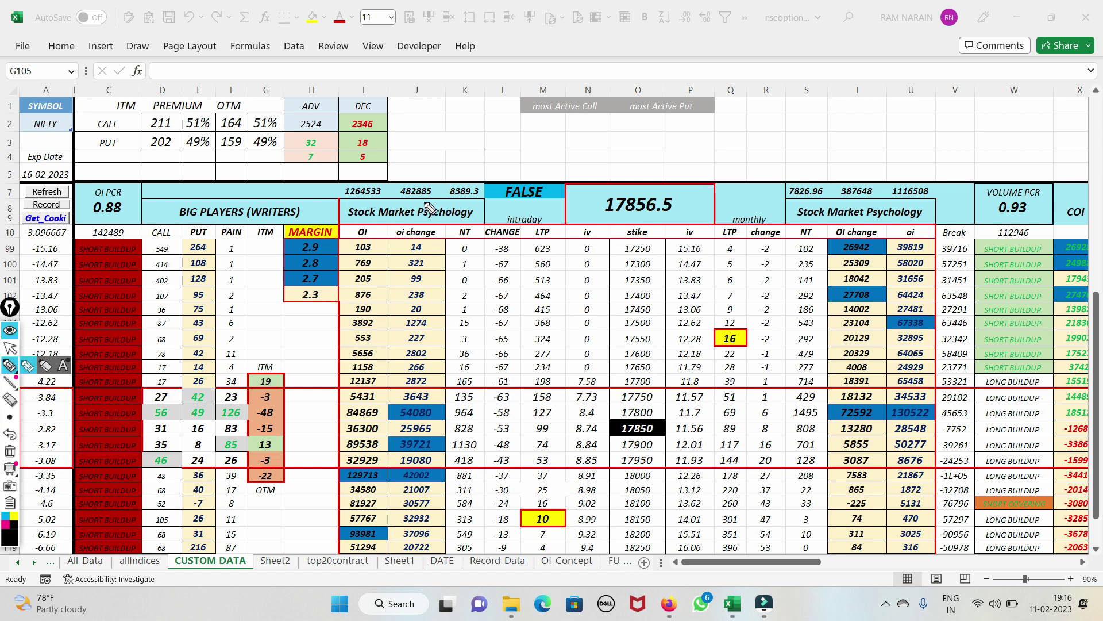
{"action": "left_click_drag", "start_coordinate": [437, 179], "coordinate": [388, 195]}
{"action": "left_click_drag", "start_coordinate": [435, 206], "coordinate": [415, 162]}
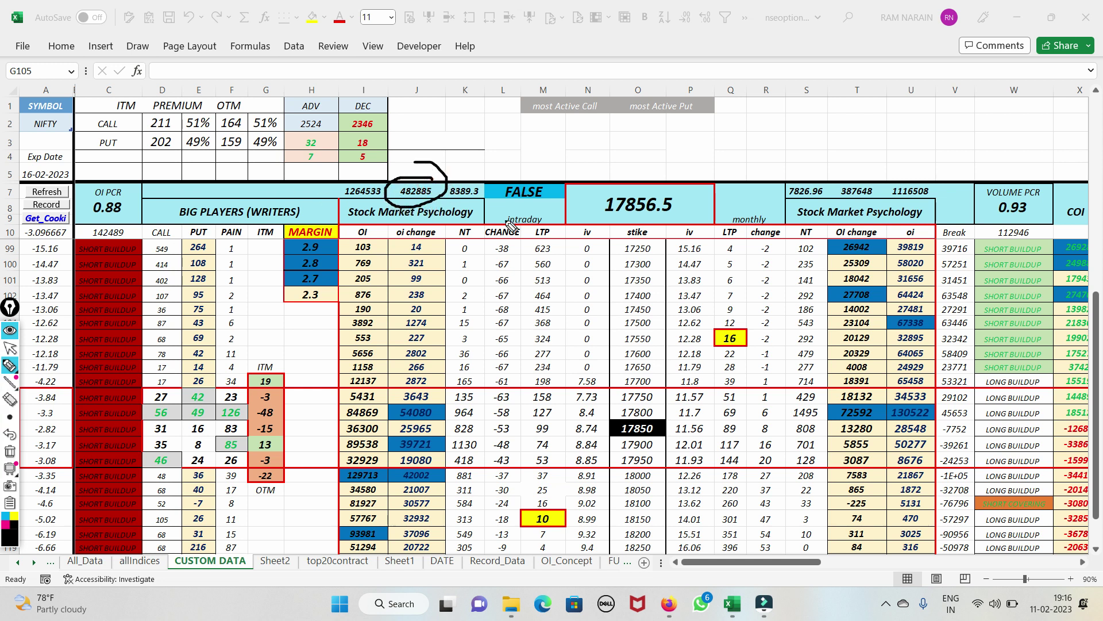
{"action": "mouse_move", "coordinate": [894, 190]}
{"action": "left_mouse_down"}
{"action": "mouse_move", "coordinate": [824, 189]}
{"action": "mouse_move", "coordinate": [885, 207]}
{"action": "mouse_move", "coordinate": [882, 185]}
{"action": "left_mouse_up"}
{"action": "mouse_move", "coordinate": [859, 171]}
{"action": "left_mouse_down"}
{"action": "mouse_move", "coordinate": [875, 182]}
{"action": "mouse_move", "coordinate": [952, 138]}
{"action": "left_mouse_up"}
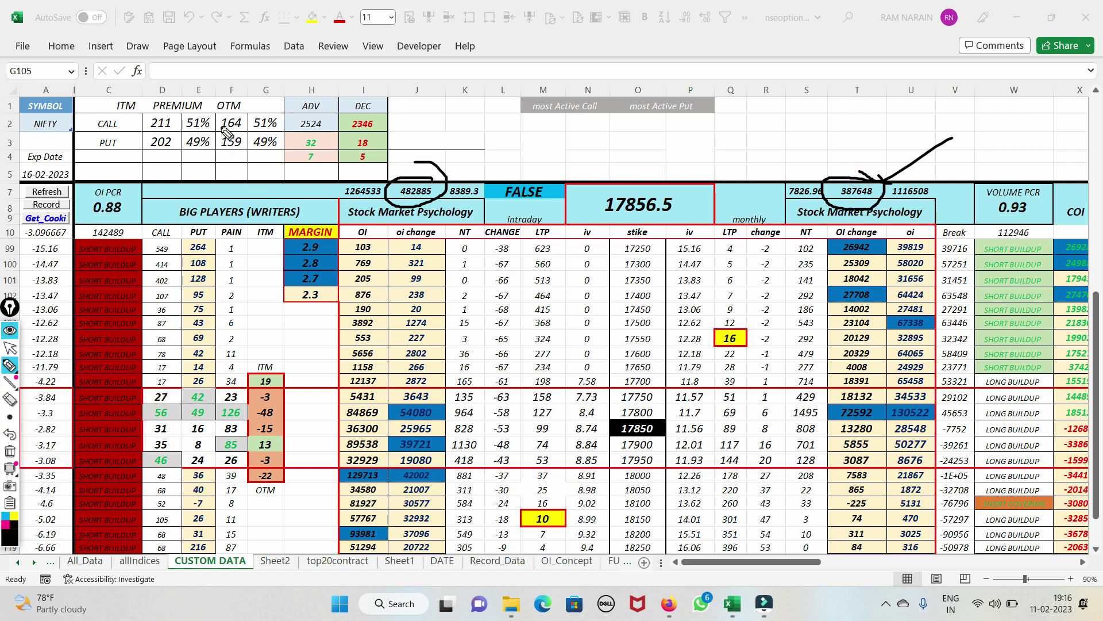
{"action": "left_click_drag", "start_coordinate": [189, 121], "coordinate": [352, 69]}
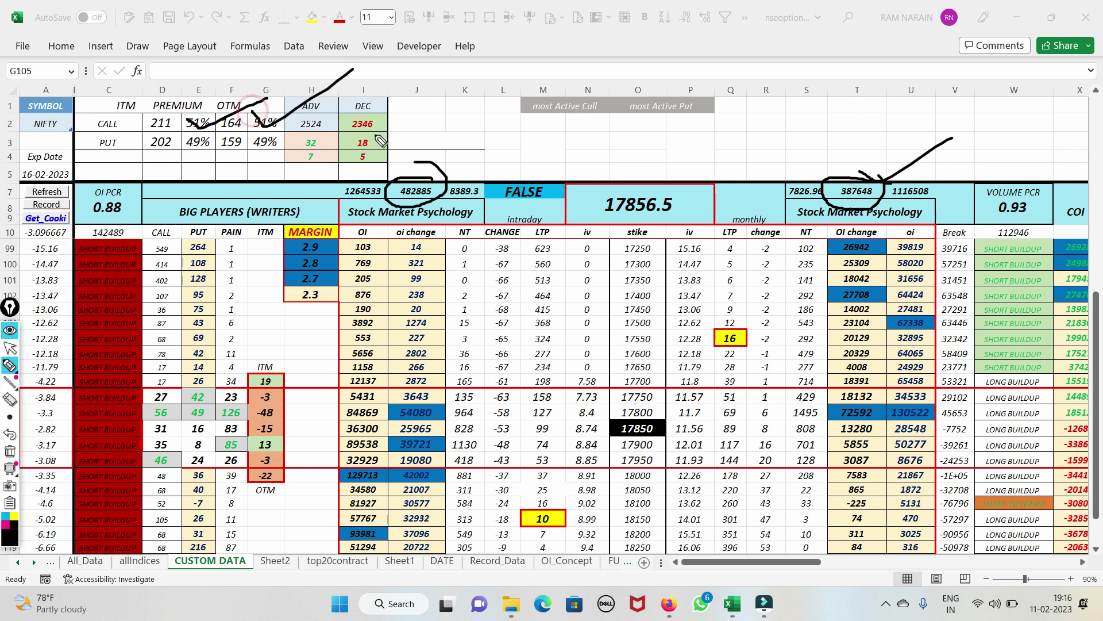
{"action": "left_click", "coordinate": [8, 449]}
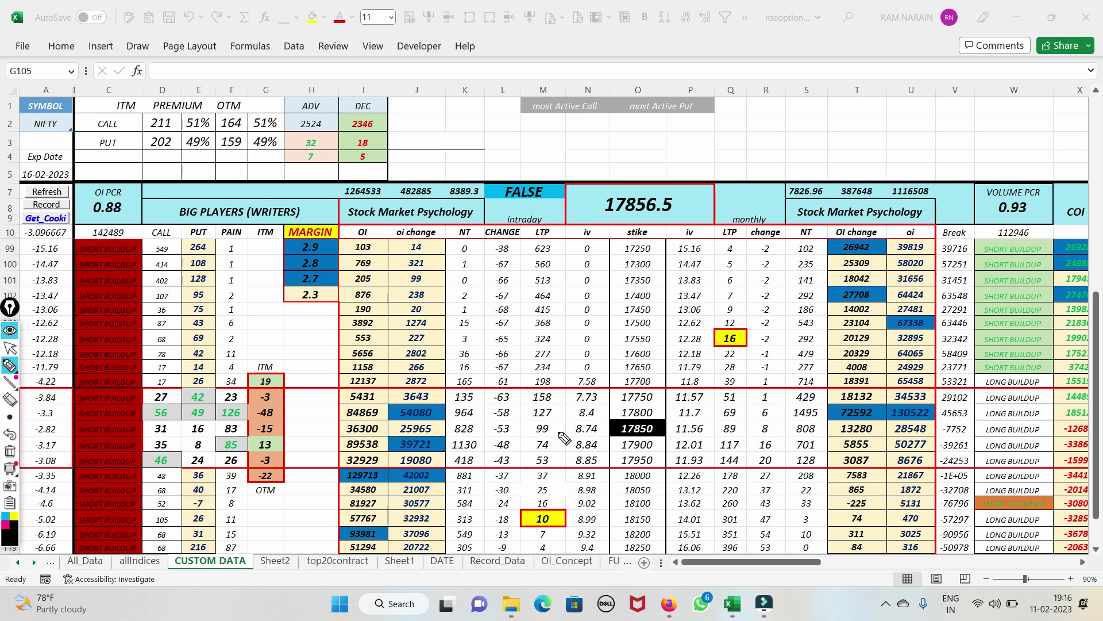
Circle and strike across strike 17800, tick its call oi change, and clear the ink
{"action": "mouse_move", "coordinate": [657, 406]}
{"action": "left_mouse_down"}
{"action": "mouse_move", "coordinate": [609, 418]}
{"action": "mouse_move", "coordinate": [669, 425]}
{"action": "mouse_move", "coordinate": [667, 405]}
{"action": "left_mouse_up"}
{"action": "left_click_drag", "start_coordinate": [404, 412], "coordinate": [481, 378]}
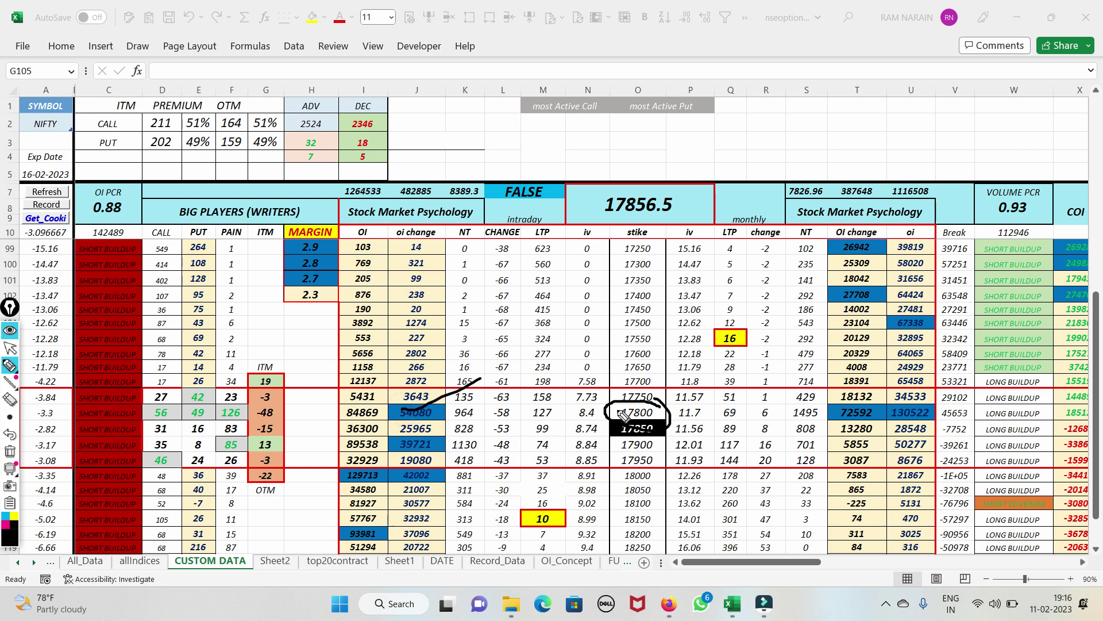
{"action": "left_click_drag", "start_coordinate": [606, 412], "coordinate": [678, 410]}
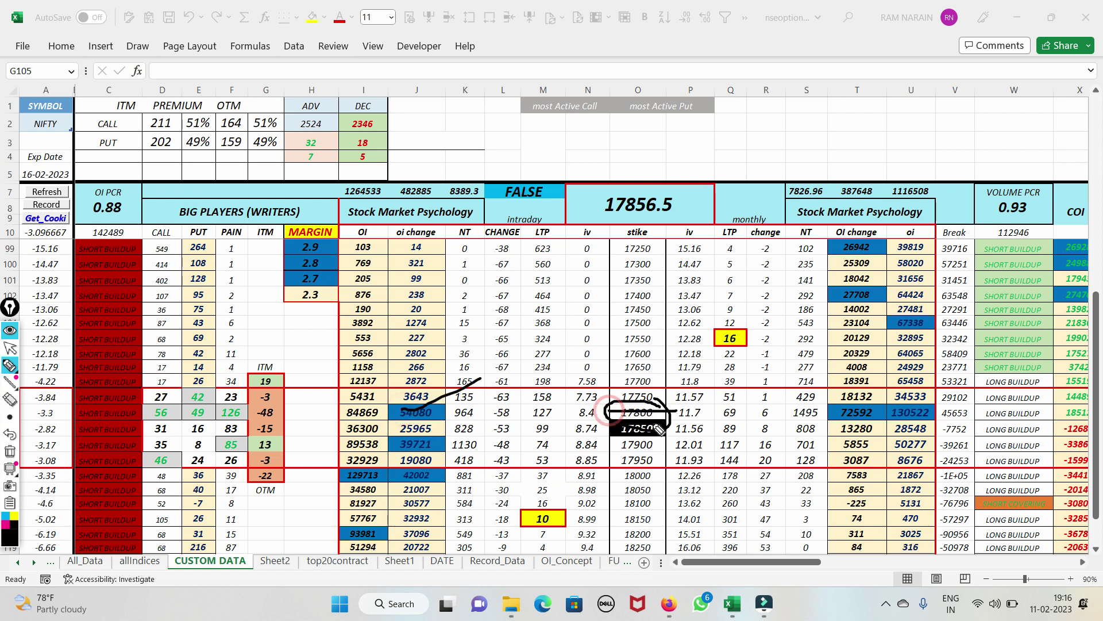
{"action": "left_click", "coordinate": [10, 451]}
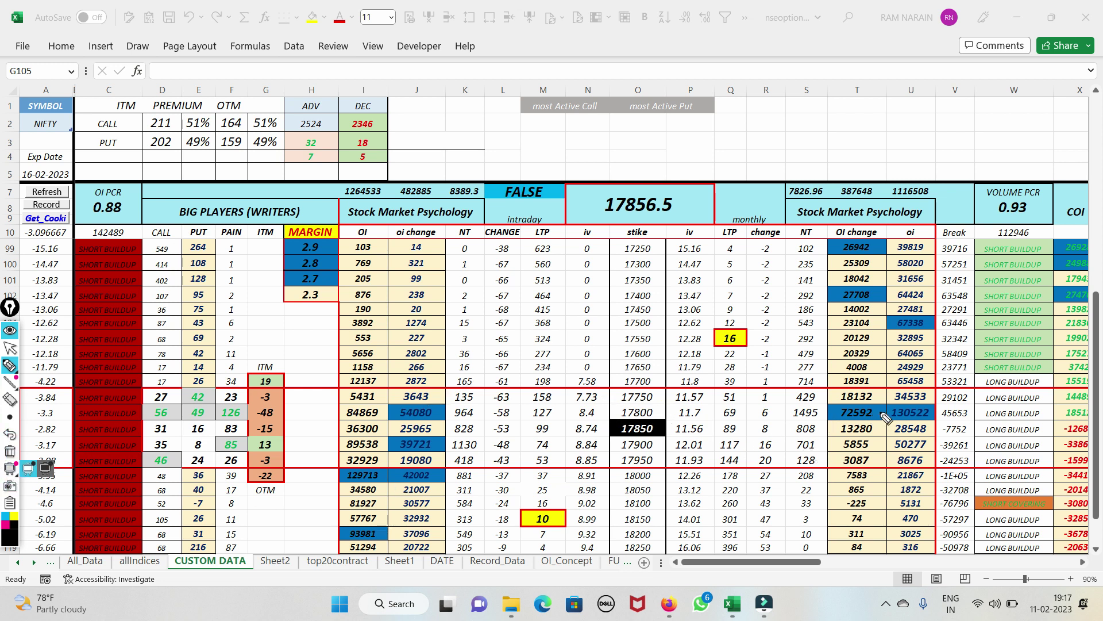
Circle the put OI change at strike 17800, re-mark it with a tick, tick those at 17400 and 17250, and clear the ink
{"action": "mouse_move", "coordinate": [885, 417]}
{"action": "left_mouse_down"}
{"action": "mouse_move", "coordinate": [831, 405]}
{"action": "mouse_move", "coordinate": [879, 428]}
{"action": "mouse_move", "coordinate": [799, 409]}
{"action": "mouse_move", "coordinate": [862, 413]}
{"action": "left_mouse_up"}
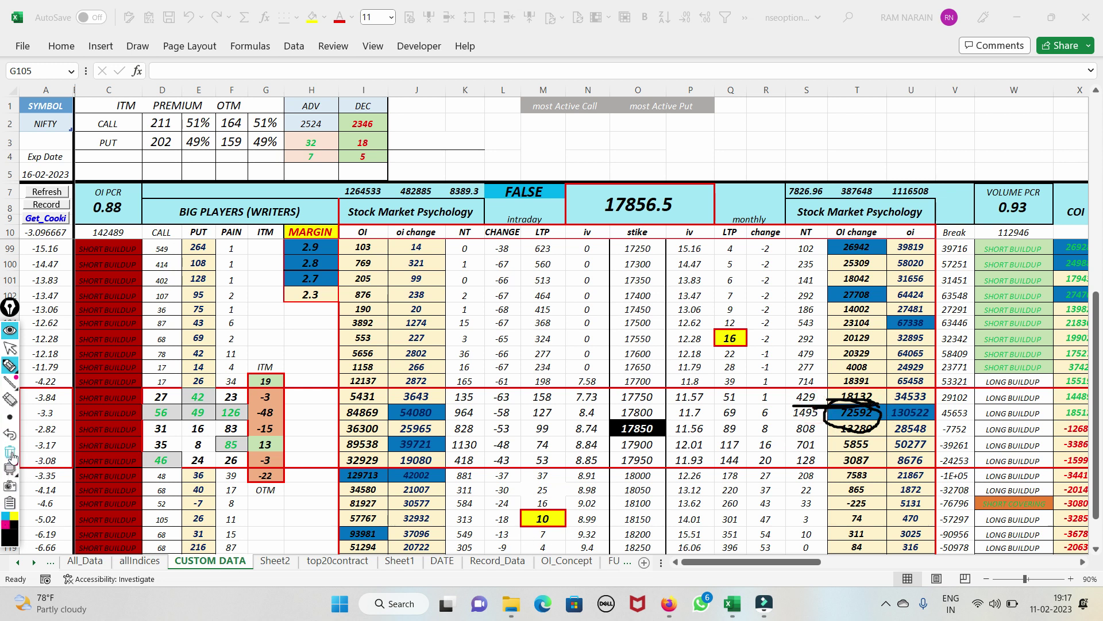
{"action": "left_click", "coordinate": [12, 458]}
{"action": "left_click_drag", "start_coordinate": [856, 418], "coordinate": [946, 357]}
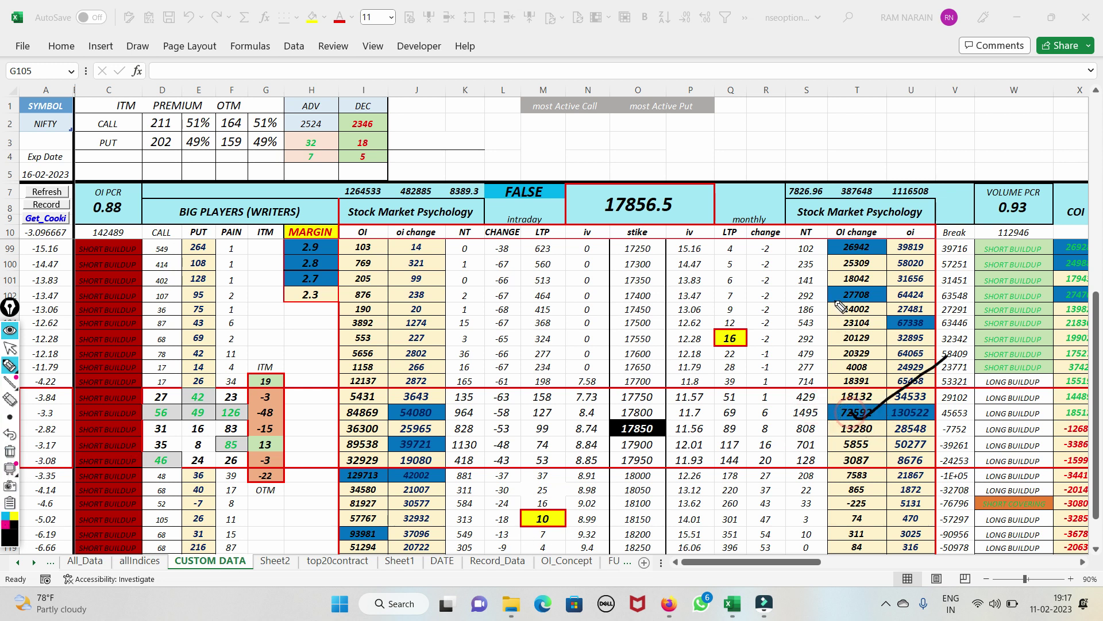
{"action": "mouse_move", "coordinate": [836, 300]}
{"action": "left_mouse_down"}
{"action": "mouse_move", "coordinate": [923, 246]}
{"action": "mouse_move", "coordinate": [934, 211]}
{"action": "left_mouse_up"}
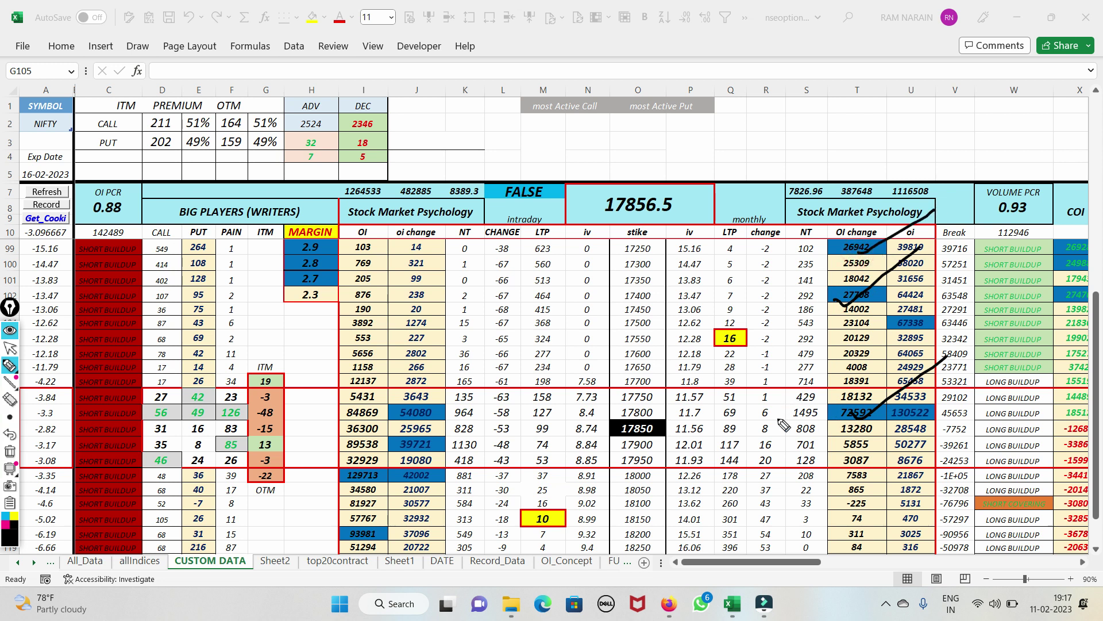
{"action": "left_click", "coordinate": [10, 451]}
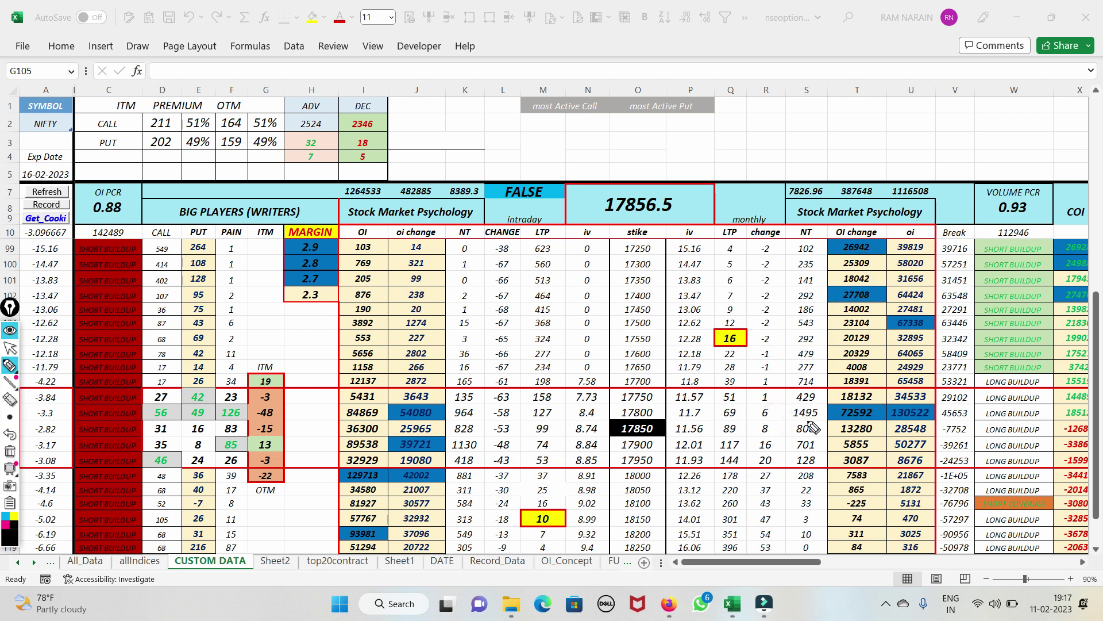
Circle the put OI change at strike 17800, draw a line from that strike toward the put OI change column, and clear the ink
{"action": "mouse_move", "coordinate": [812, 417]}
{"action": "left_mouse_down"}
{"action": "mouse_move", "coordinate": [908, 405]}
{"action": "mouse_move", "coordinate": [849, 439]}
{"action": "mouse_move", "coordinate": [865, 391]}
{"action": "left_mouse_up"}
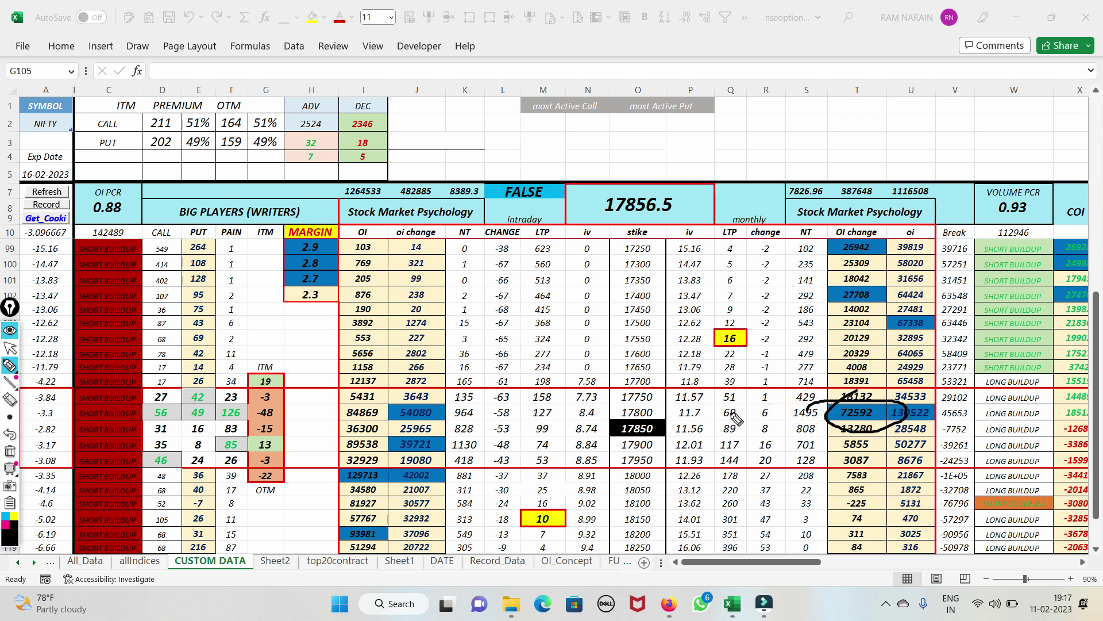
{"action": "left_click_drag", "start_coordinate": [615, 412], "coordinate": [860, 449]}
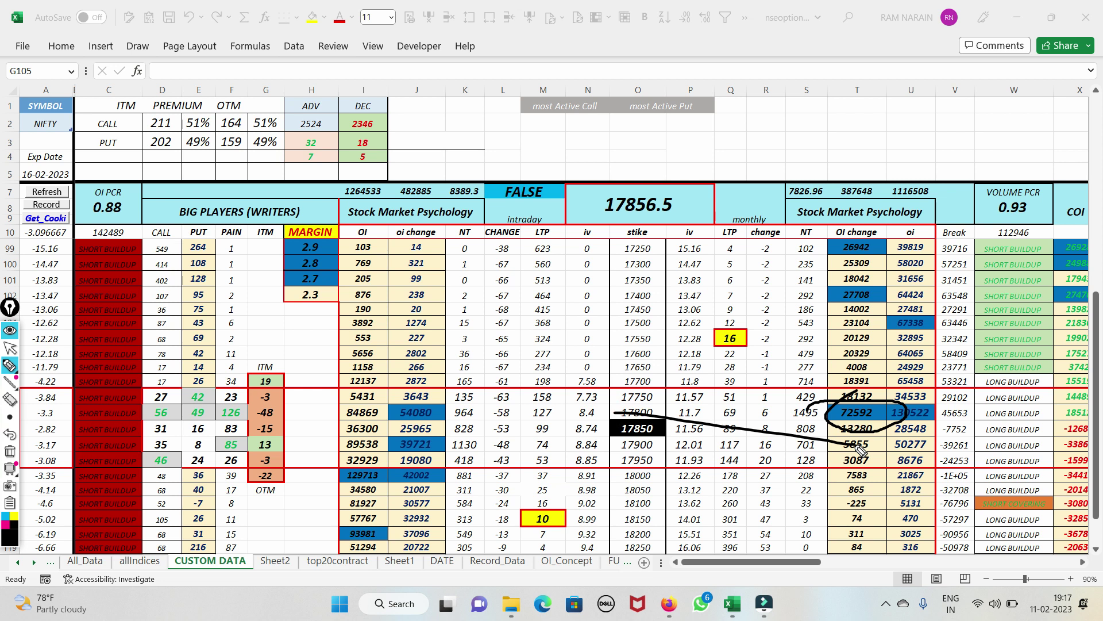
{"action": "left_click", "coordinate": [10, 453]}
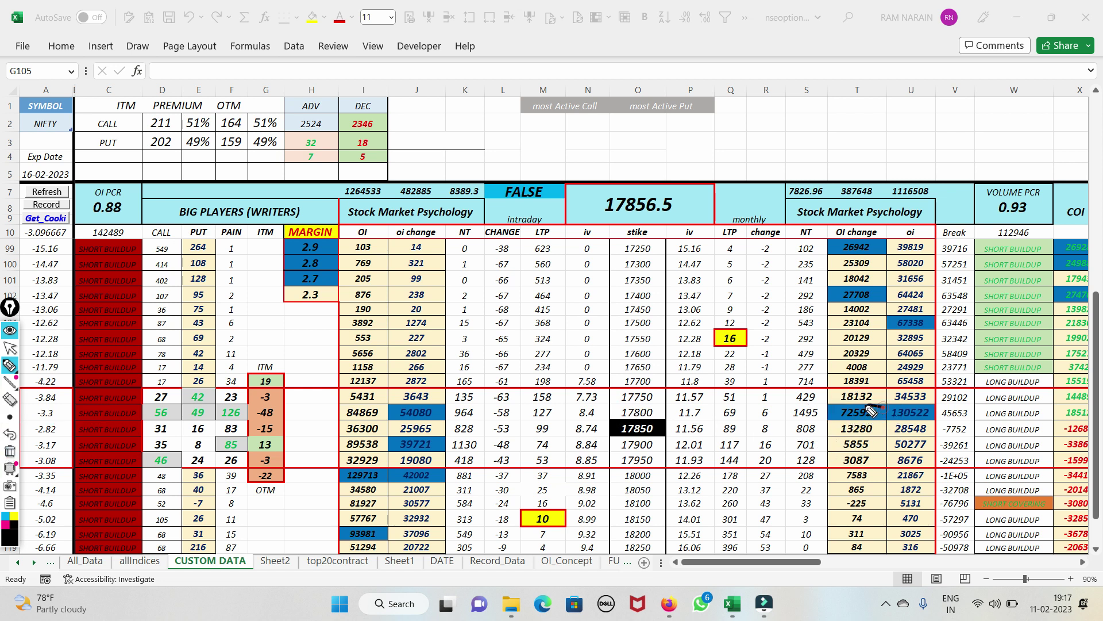
Circle and tick the put OI change at strike 17800, draw a line across the cell, and clear the ink
{"action": "mouse_move", "coordinate": [871, 410]}
{"action": "left_mouse_down"}
{"action": "mouse_move", "coordinate": [828, 419]}
{"action": "mouse_move", "coordinate": [879, 429]}
{"action": "mouse_move", "coordinate": [873, 409]}
{"action": "mouse_move", "coordinate": [934, 381]}
{"action": "left_mouse_up"}
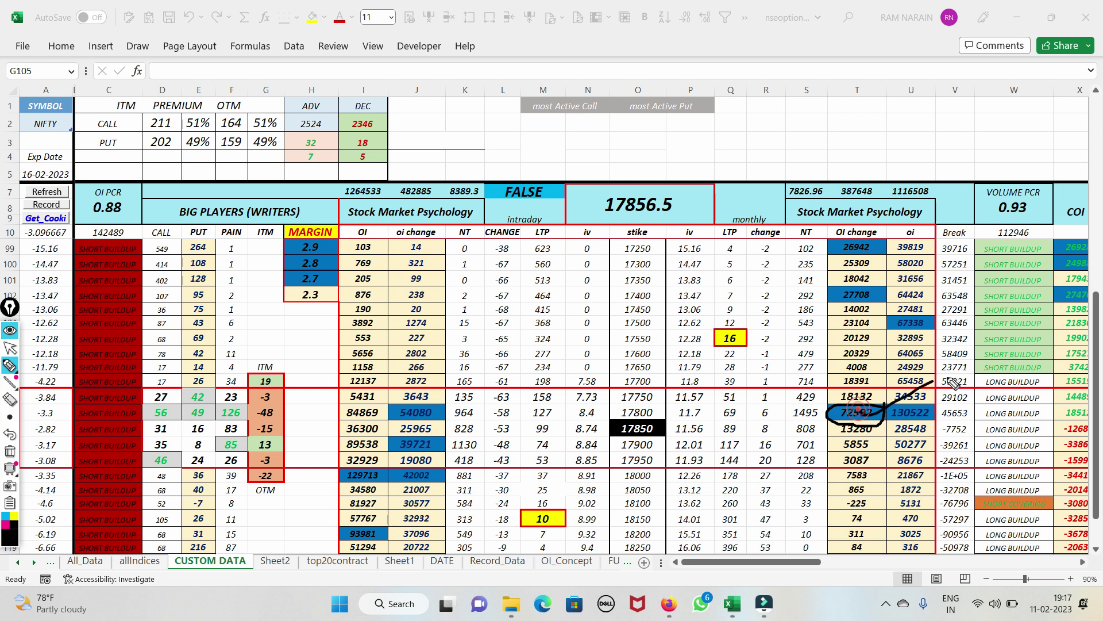
{"action": "left_click_drag", "start_coordinate": [770, 414], "coordinate": [907, 410]}
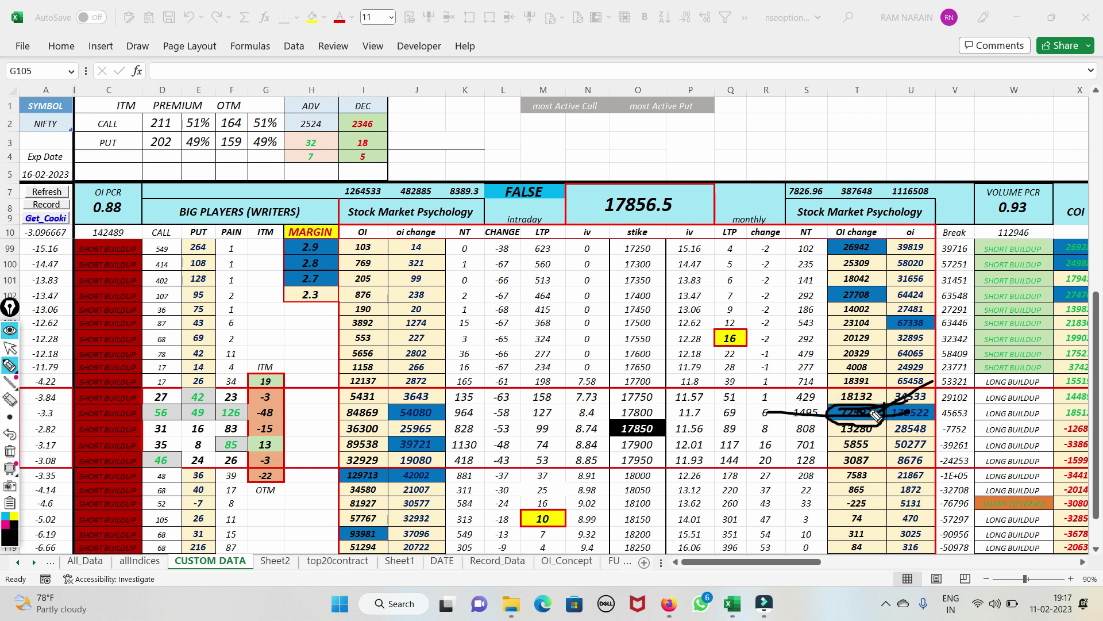
{"action": "left_click", "coordinate": [10, 451]}
Circle strike 17800 and its put OI change, tick the strike, draw level lines at strikes 17700 and 17550, and clear the ink
{"action": "mouse_move", "coordinate": [869, 402]}
{"action": "left_mouse_down"}
{"action": "mouse_move", "coordinate": [874, 424]}
{"action": "mouse_move", "coordinate": [894, 409]}
{"action": "left_mouse_up"}
{"action": "mouse_move", "coordinate": [678, 426]}
{"action": "left_mouse_down"}
{"action": "mouse_move", "coordinate": [622, 405]}
{"action": "mouse_move", "coordinate": [684, 411]}
{"action": "mouse_move", "coordinate": [643, 422]}
{"action": "mouse_move", "coordinate": [747, 365]}
{"action": "left_mouse_up"}
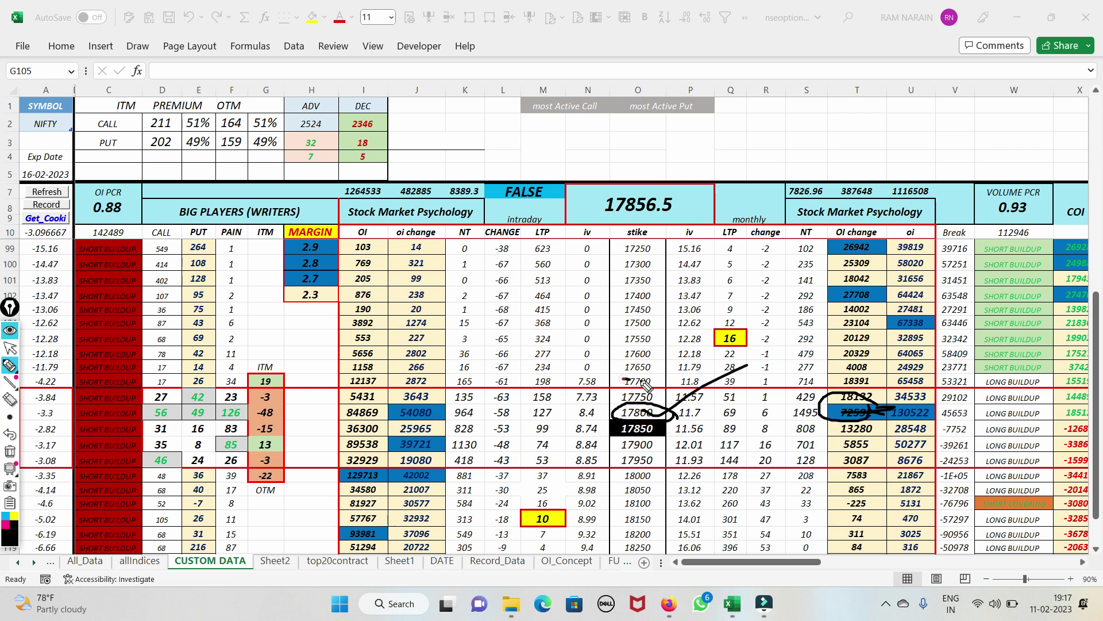
{"action": "left_click_drag", "start_coordinate": [622, 379], "coordinate": [741, 379]}
{"action": "left_click_drag", "start_coordinate": [625, 339], "coordinate": [796, 336]}
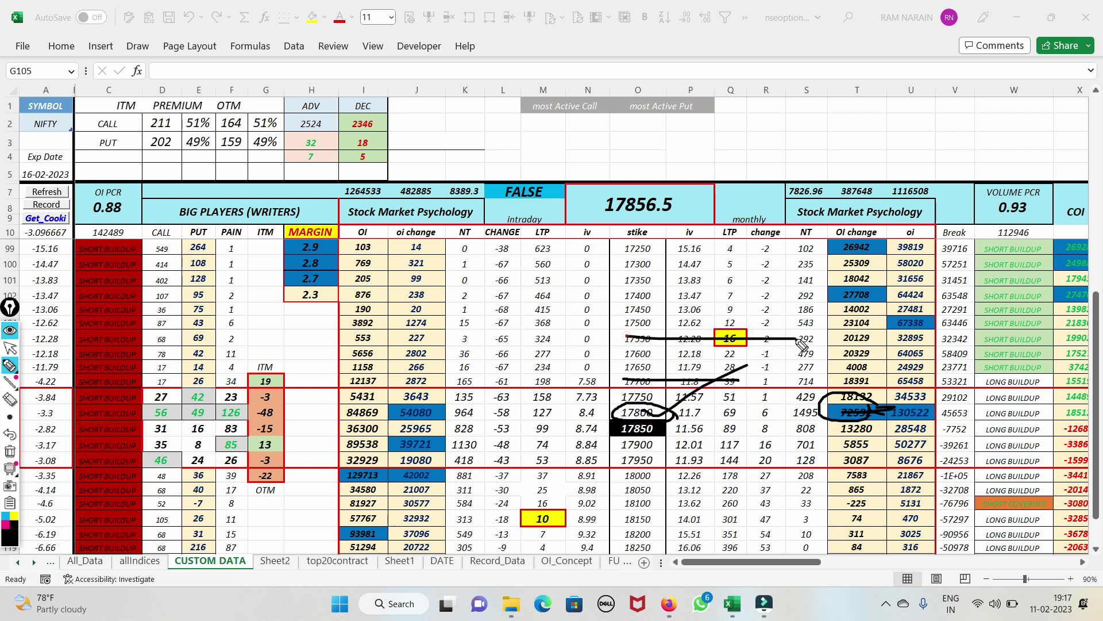
{"action": "left_click", "coordinate": [10, 451]}
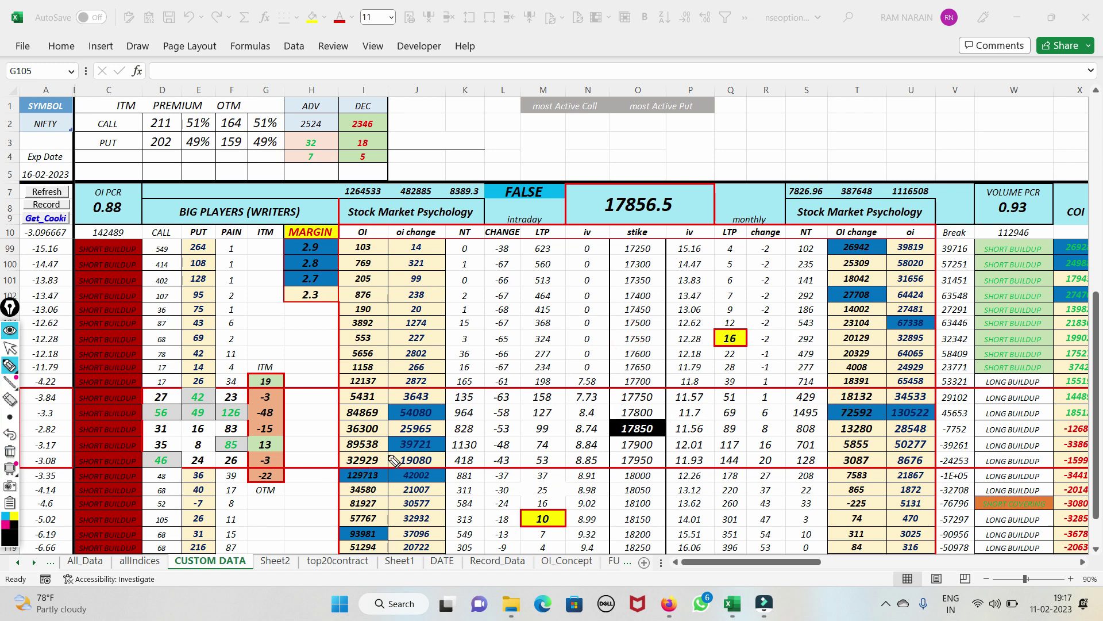
Circle the call oi change values at strikes 17900, 18000 and 17800, and clear the ink
{"action": "mouse_move", "coordinate": [454, 444]}
{"action": "left_mouse_down"}
{"action": "mouse_move", "coordinate": [388, 454]}
{"action": "mouse_move", "coordinate": [454, 438]}
{"action": "mouse_move", "coordinate": [431, 459]}
{"action": "mouse_move", "coordinate": [456, 469]}
{"action": "left_mouse_up"}
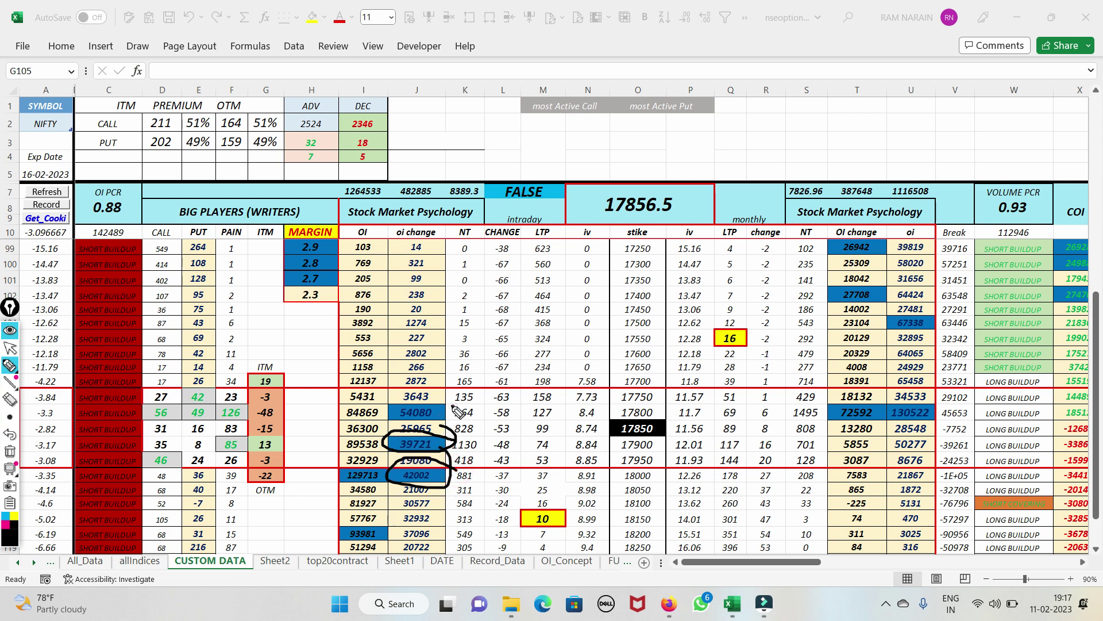
{"action": "mouse_move", "coordinate": [456, 409]}
{"action": "left_mouse_down"}
{"action": "mouse_move", "coordinate": [417, 404]}
{"action": "mouse_move", "coordinate": [394, 429]}
{"action": "left_mouse_up"}
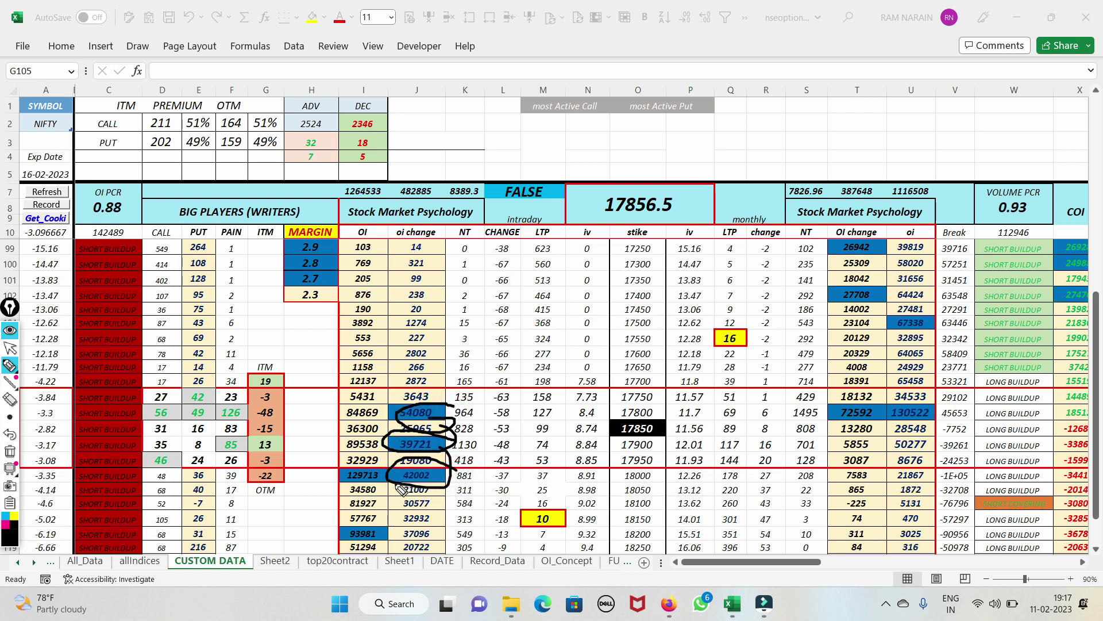
{"action": "left_click", "coordinate": [9, 452]}
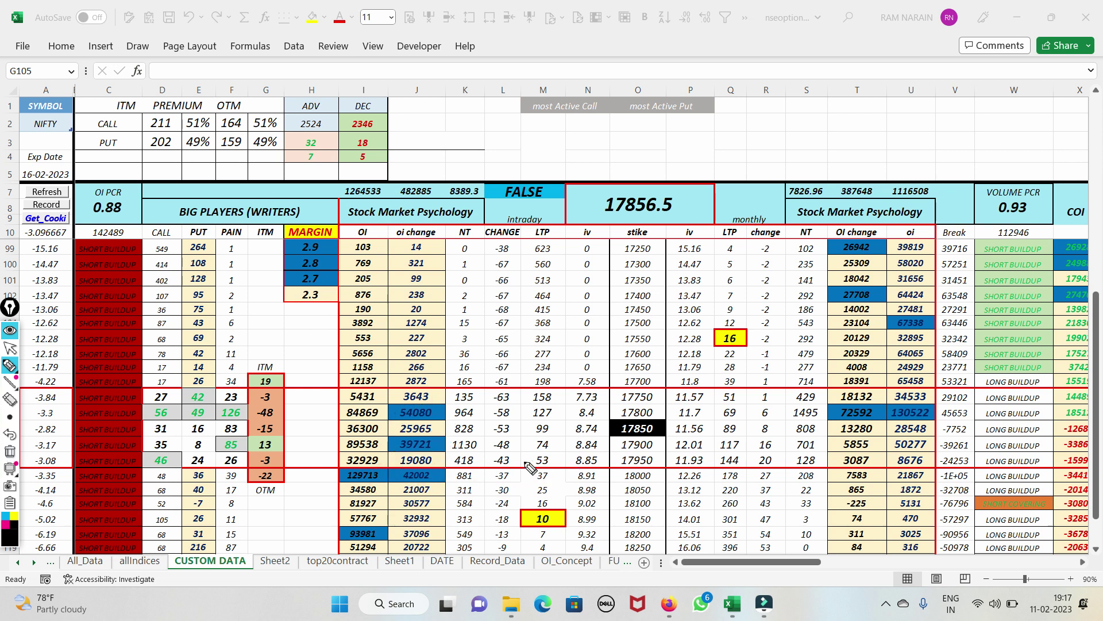
Tick call oi change at strikes 17900 and 18000, circle writers' CALL values 56 and 46, and draw lines across to strikes 17800 and 17850
{"action": "left_click_drag", "start_coordinate": [419, 439], "coordinate": [462, 424]}
{"action": "left_click_drag", "start_coordinate": [425, 469], "coordinate": [450, 449]}
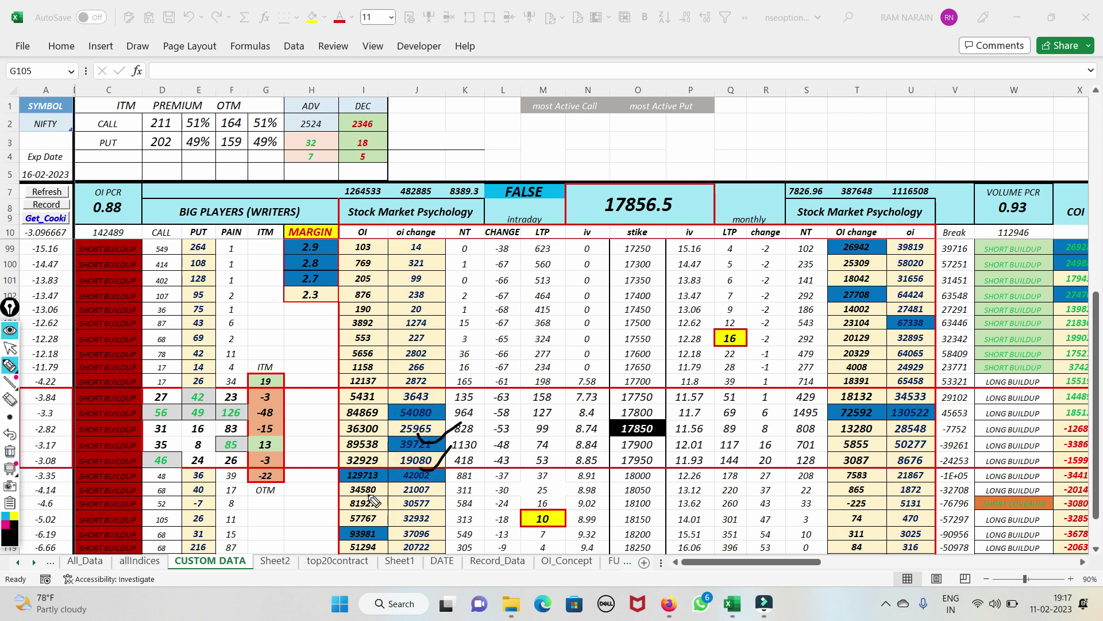
{"action": "mouse_move", "coordinate": [191, 459]}
{"action": "left_mouse_down"}
{"action": "mouse_move", "coordinate": [138, 460]}
{"action": "mouse_move", "coordinate": [172, 442]}
{"action": "mouse_move", "coordinate": [176, 416]}
{"action": "left_mouse_up"}
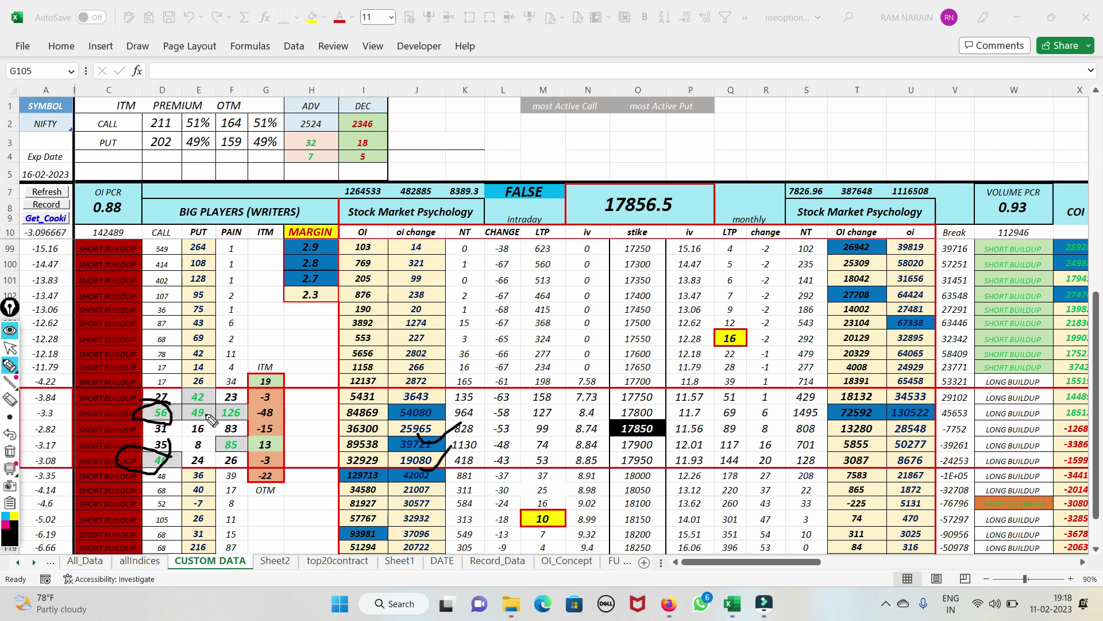
{"action": "left_click_drag", "start_coordinate": [206, 414], "coordinate": [655, 413]}
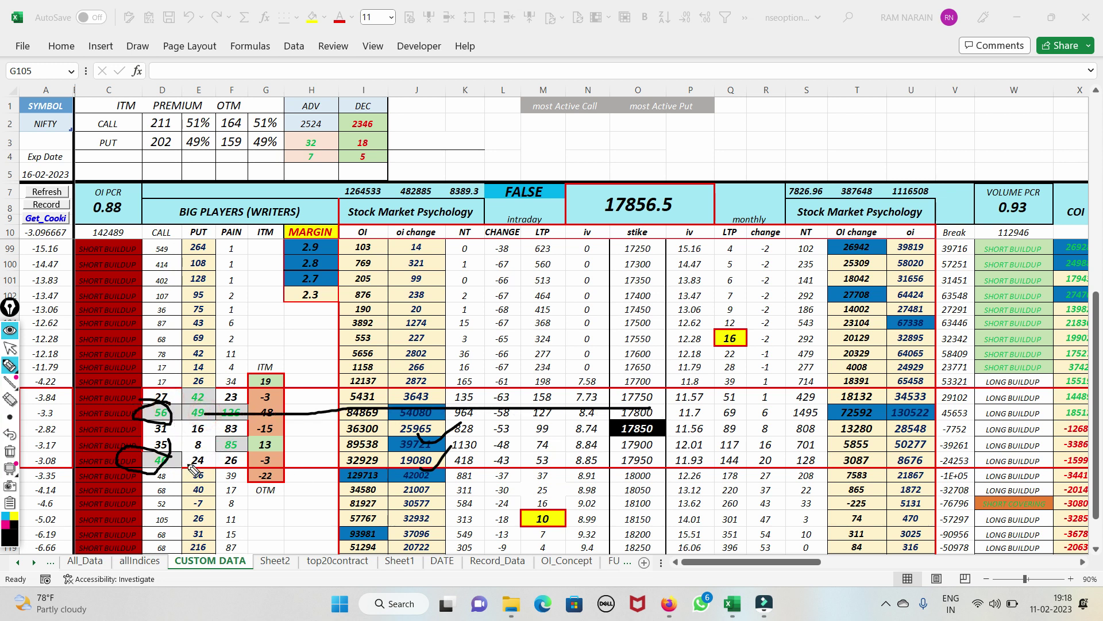
{"action": "left_click_drag", "start_coordinate": [215, 451], "coordinate": [630, 435]}
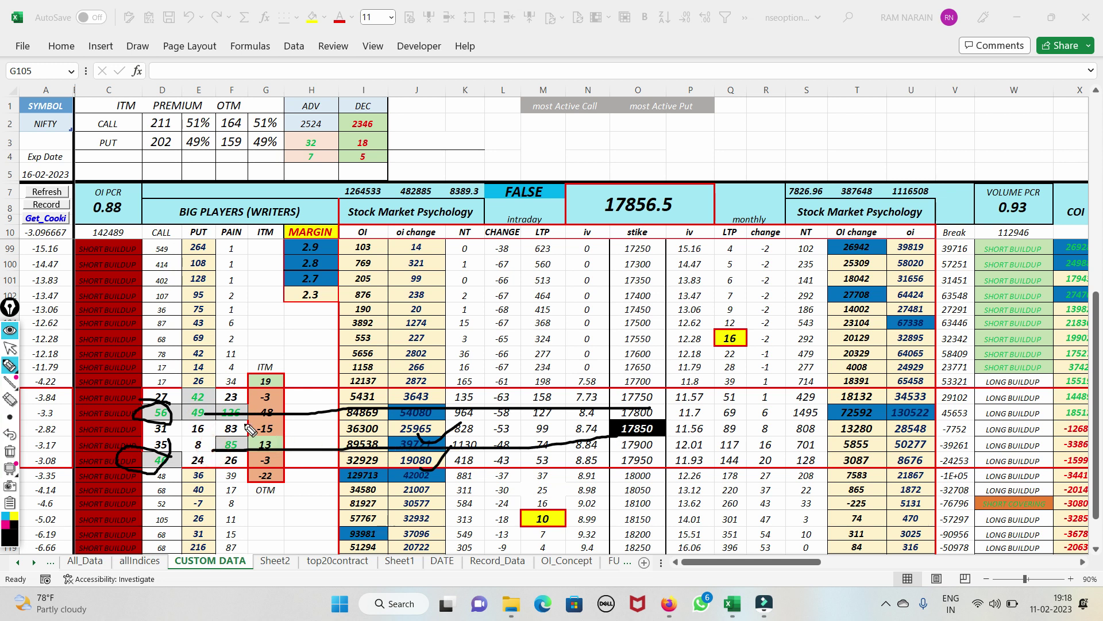
Clear the ink, circle the writers' PAIN values at strikes 17900 and 17800 and the NIFTY spot price, and clear the ink again
{"action": "left_click", "coordinate": [10, 452]}
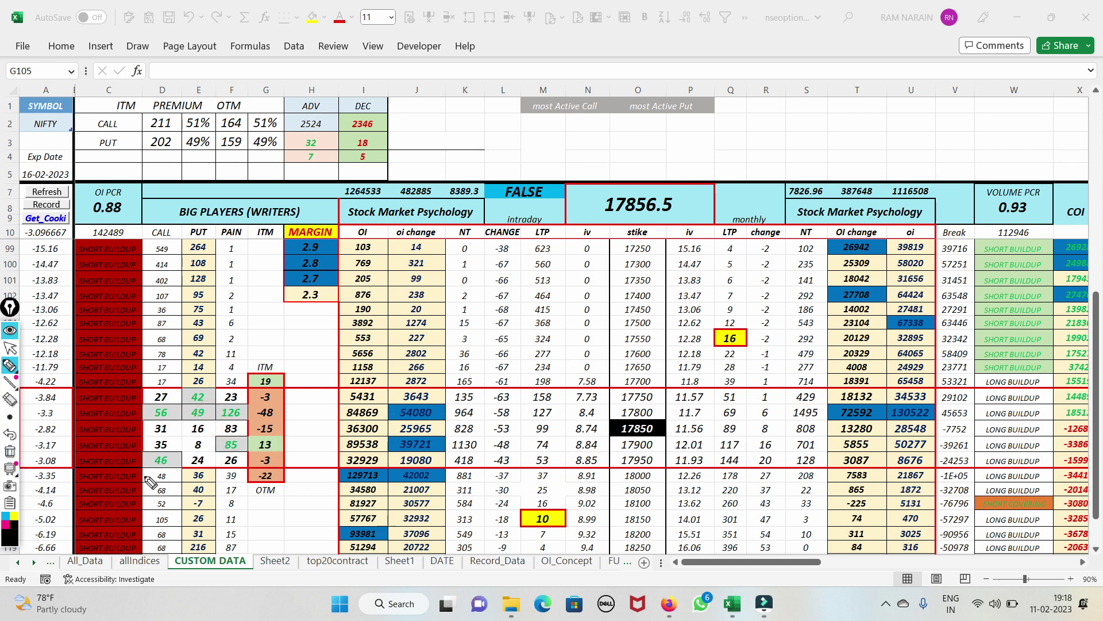
{"action": "mouse_move", "coordinate": [249, 456]}
{"action": "left_mouse_down"}
{"action": "mouse_move", "coordinate": [222, 436]}
{"action": "mouse_move", "coordinate": [230, 454]}
{"action": "mouse_move", "coordinate": [248, 442]}
{"action": "left_mouse_up"}
{"action": "left_click_drag", "start_coordinate": [249, 420], "coordinate": [263, 406]}
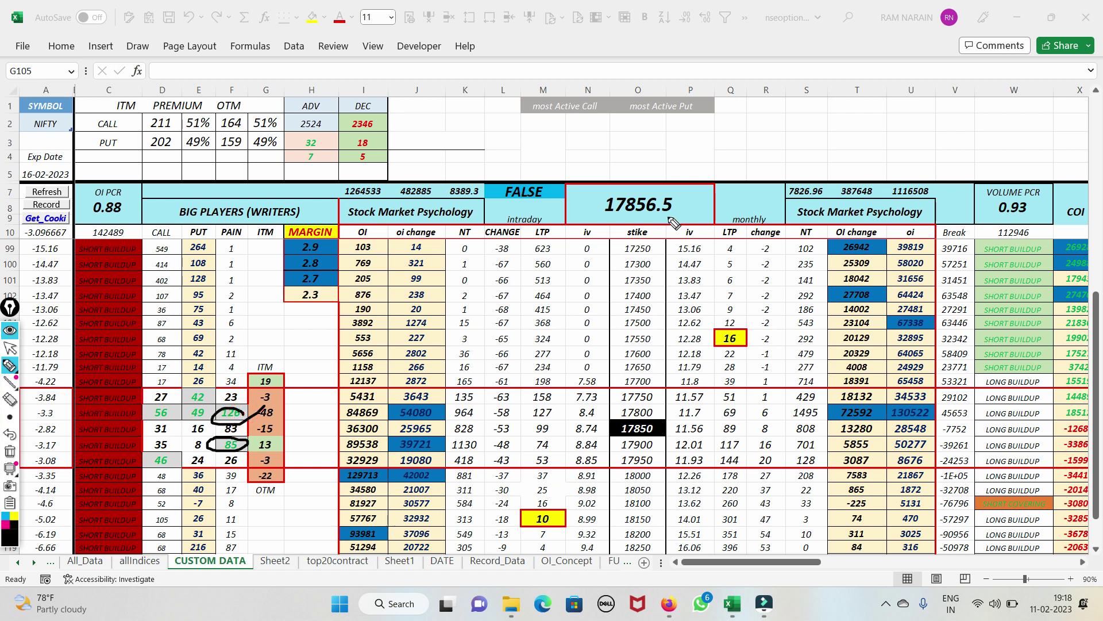
{"action": "mouse_move", "coordinate": [682, 218]}
{"action": "left_mouse_down"}
{"action": "mouse_move", "coordinate": [638, 192]}
{"action": "mouse_move", "coordinate": [692, 208]}
{"action": "mouse_move", "coordinate": [626, 217]}
{"action": "mouse_move", "coordinate": [726, 185]}
{"action": "left_mouse_up"}
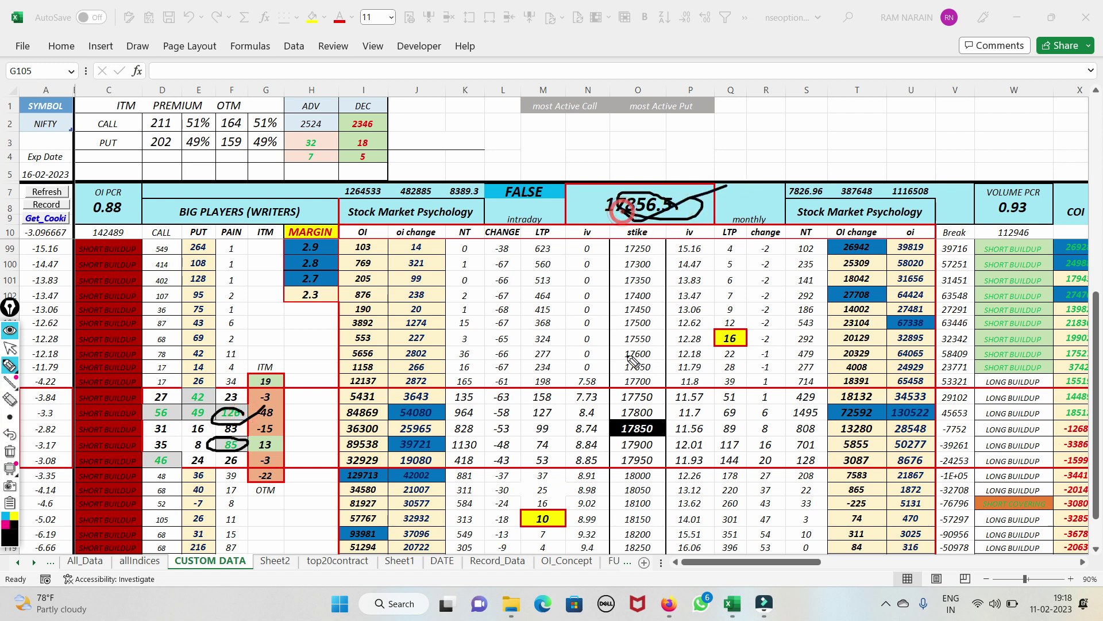
{"action": "mouse_move", "coordinate": [8, 477]}
{"action": "left_click", "coordinate": [9, 451]}
Circle the PAIN and ITM values at strike 17800, draw a curved arrow up to that row, and clear the ink
{"action": "mouse_move", "coordinate": [264, 428]}
{"action": "left_mouse_down"}
{"action": "mouse_move", "coordinate": [274, 422]}
{"action": "mouse_move", "coordinate": [227, 407]}
{"action": "mouse_move", "coordinate": [193, 432]}
{"action": "left_mouse_up"}
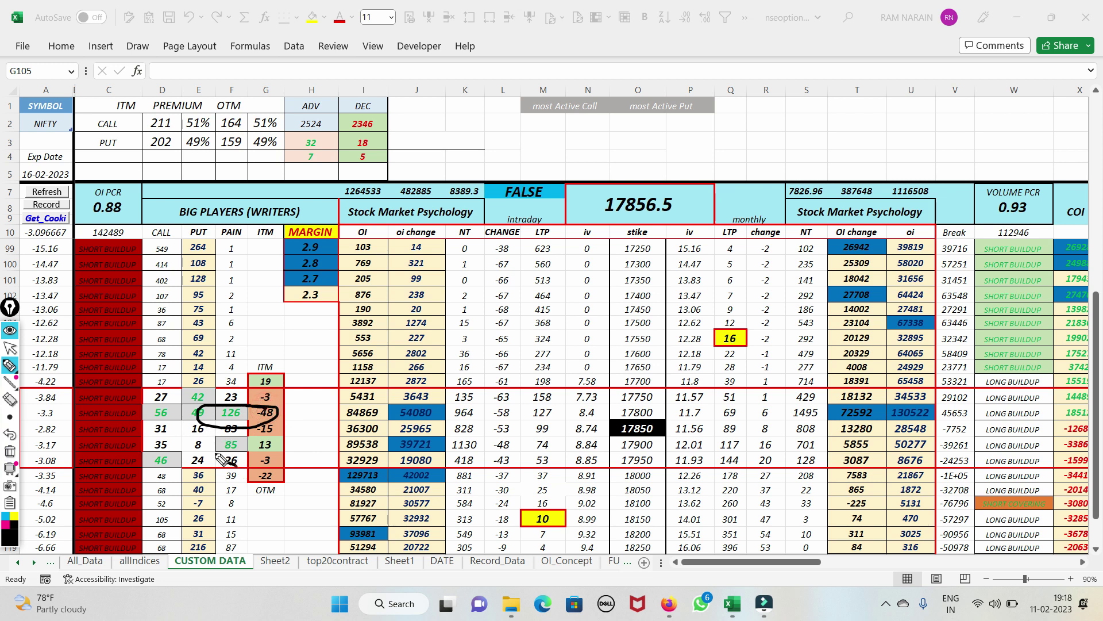
{"action": "mouse_move", "coordinate": [236, 465]}
{"action": "left_mouse_down"}
{"action": "mouse_move", "coordinate": [210, 410]}
{"action": "mouse_move", "coordinate": [181, 428]}
{"action": "left_mouse_up"}
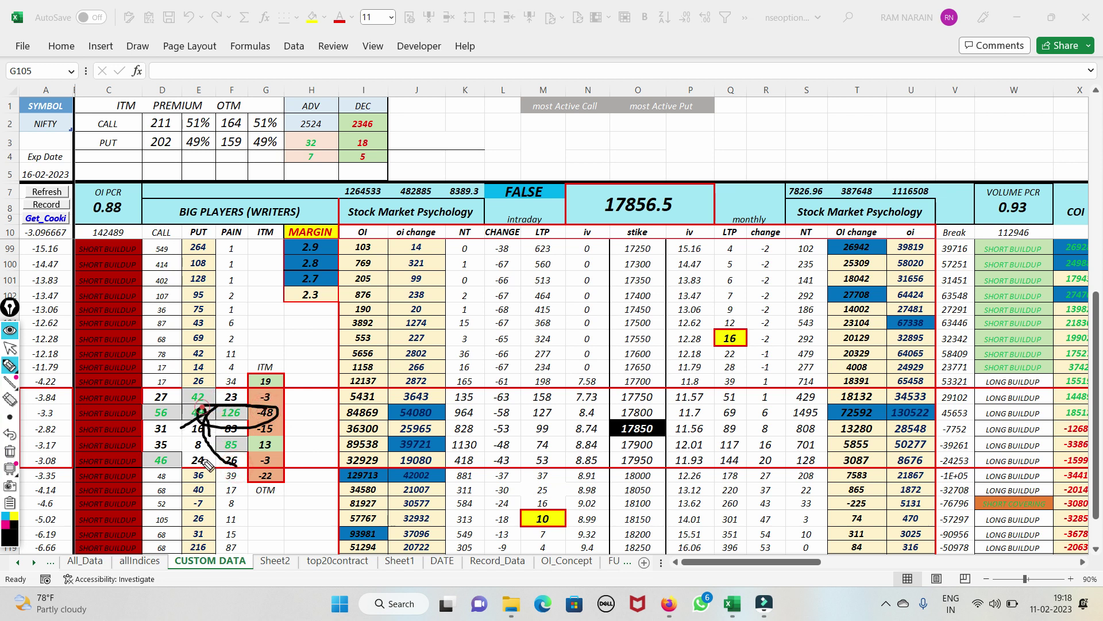
{"action": "left_click", "coordinate": [11, 454]}
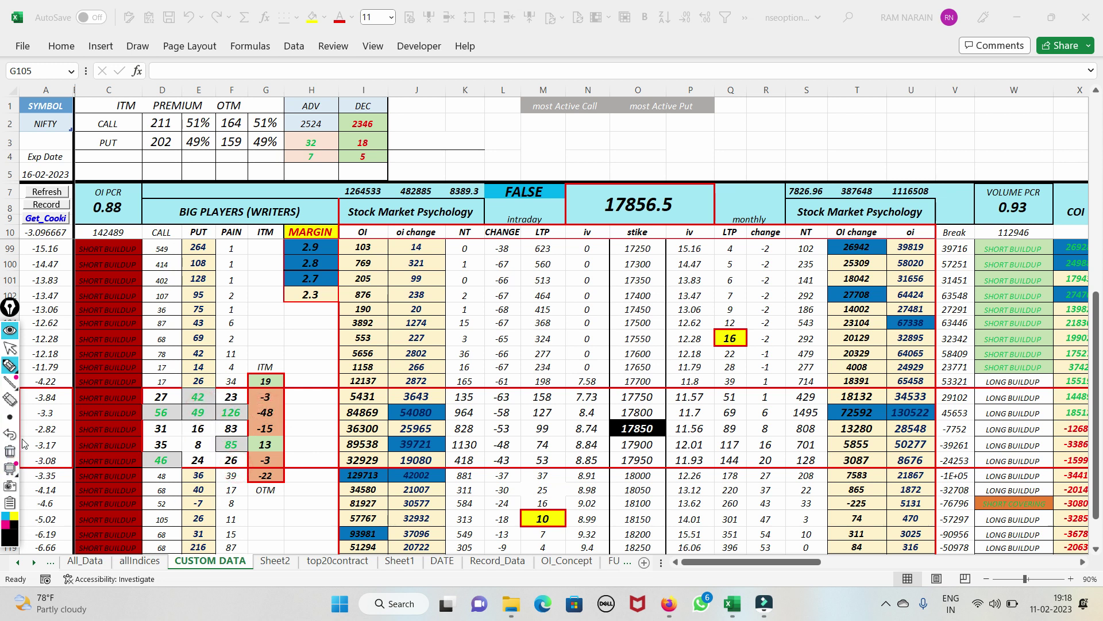
Leave pen mode, change the option chain symbol to BANKNIFTY, and run Get_Cooki and Refresh to load its data
{"action": "left_click", "coordinate": [11, 347]}
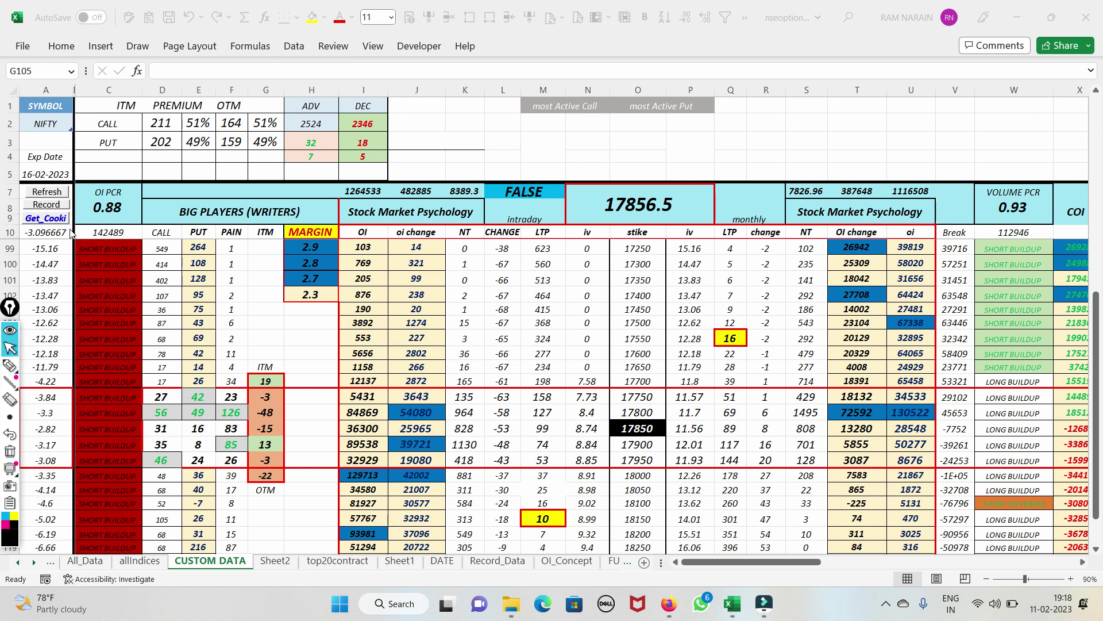
{"action": "left_click", "coordinate": [49, 220]}
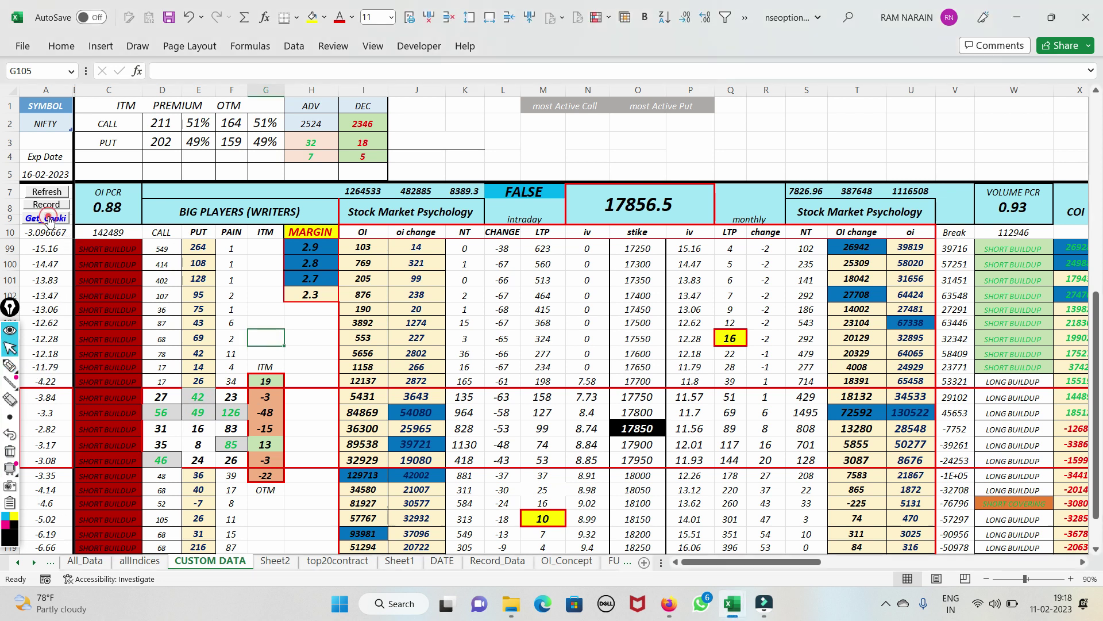
{"action": "left_click", "coordinate": [50, 126]}
{"action": "left_click", "coordinate": [80, 124]}
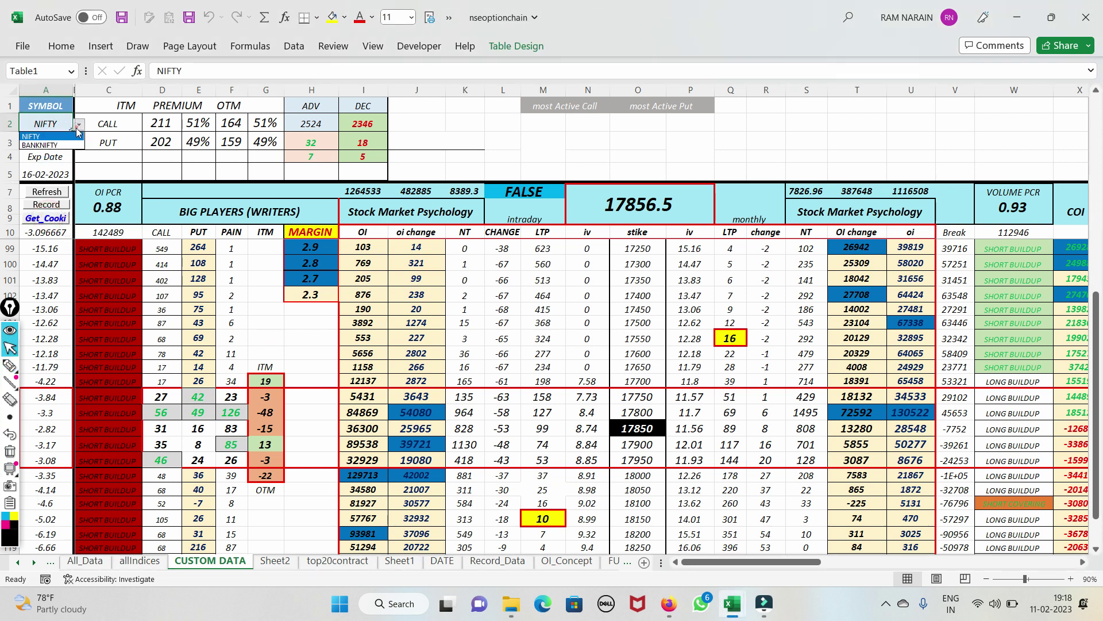
{"action": "left_click", "coordinate": [49, 145]}
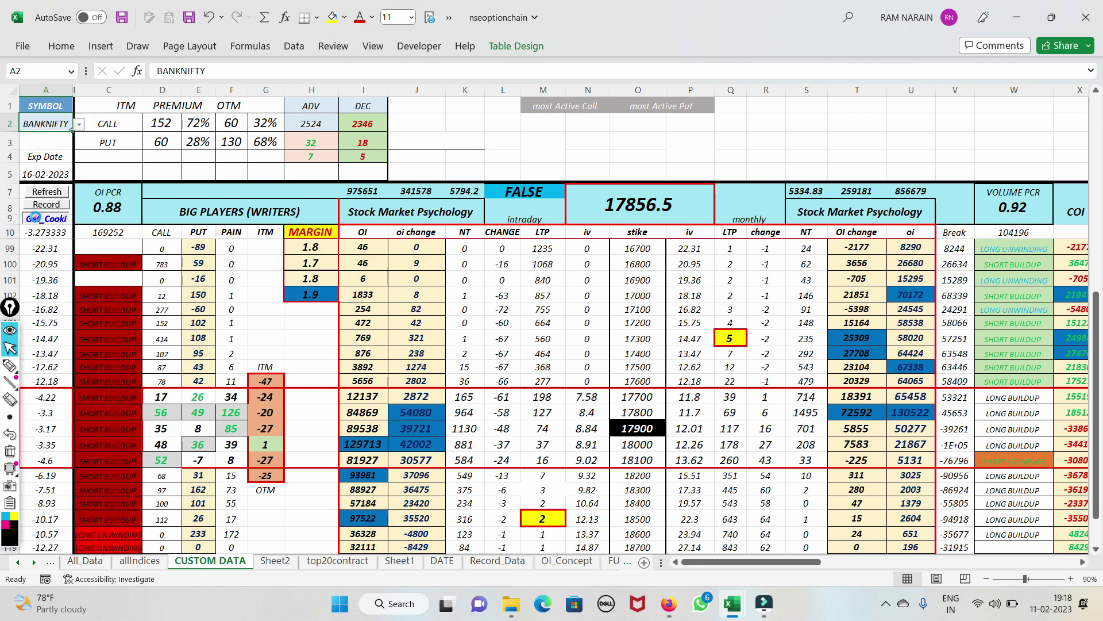
{"action": "left_click", "coordinate": [35, 219]}
{"action": "left_click", "coordinate": [46, 193]}
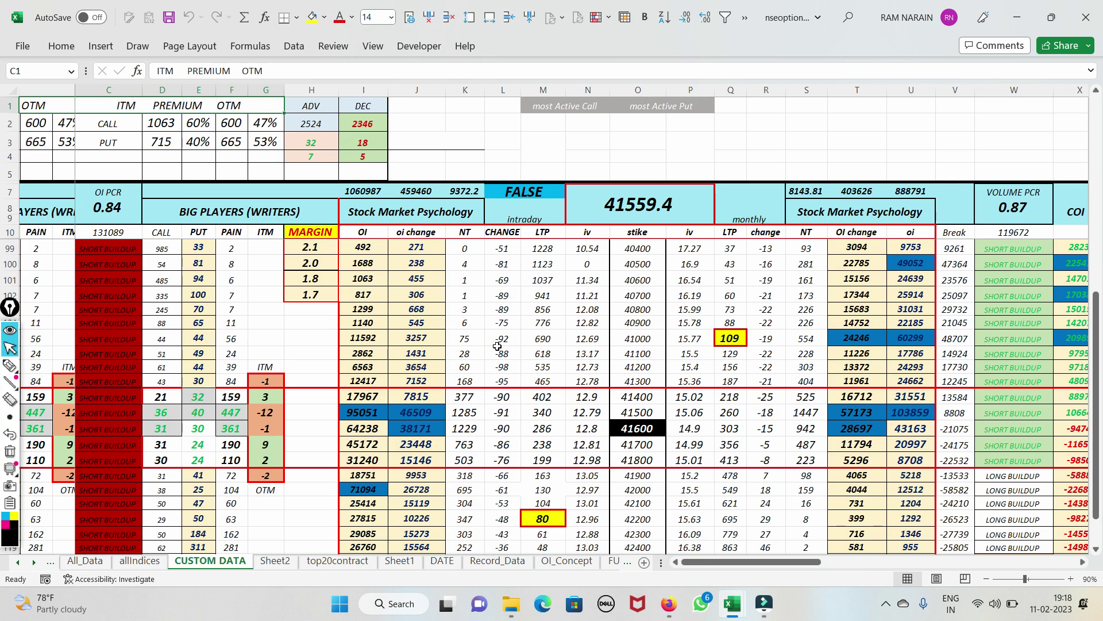
Circle the BANKNIFTY total call and put OI changes, and draw lines from strikes 41000 and 40500 across to their put values
{"action": "left_click", "coordinate": [10, 365]}
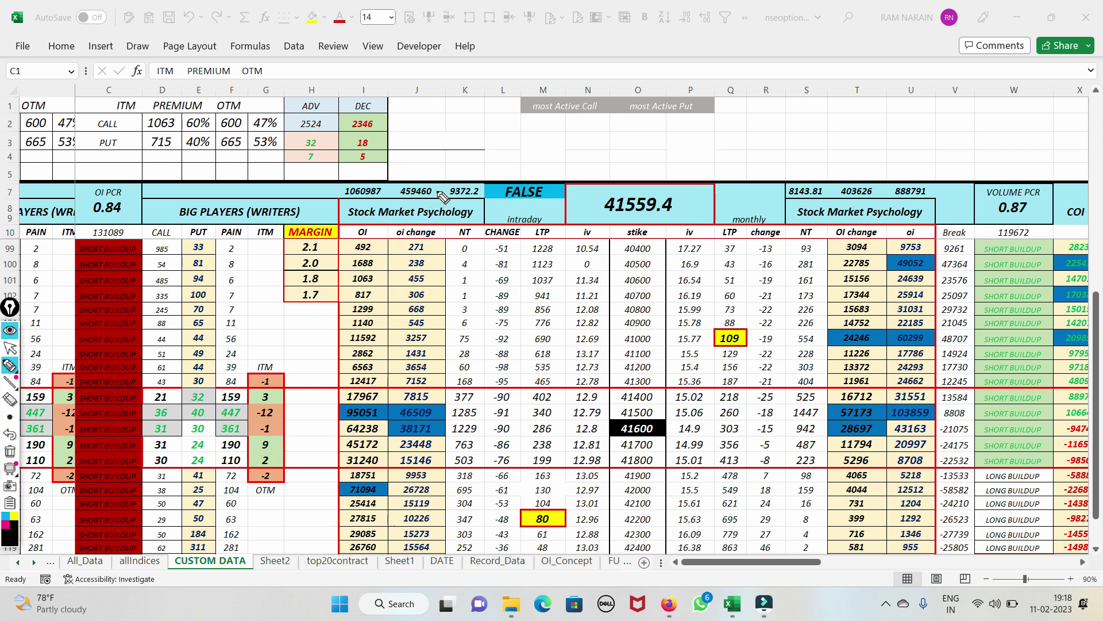
{"action": "mouse_move", "coordinate": [443, 196]}
{"action": "left_mouse_down"}
{"action": "mouse_move", "coordinate": [435, 183]}
{"action": "mouse_move", "coordinate": [388, 196]}
{"action": "mouse_move", "coordinate": [505, 146]}
{"action": "left_mouse_up"}
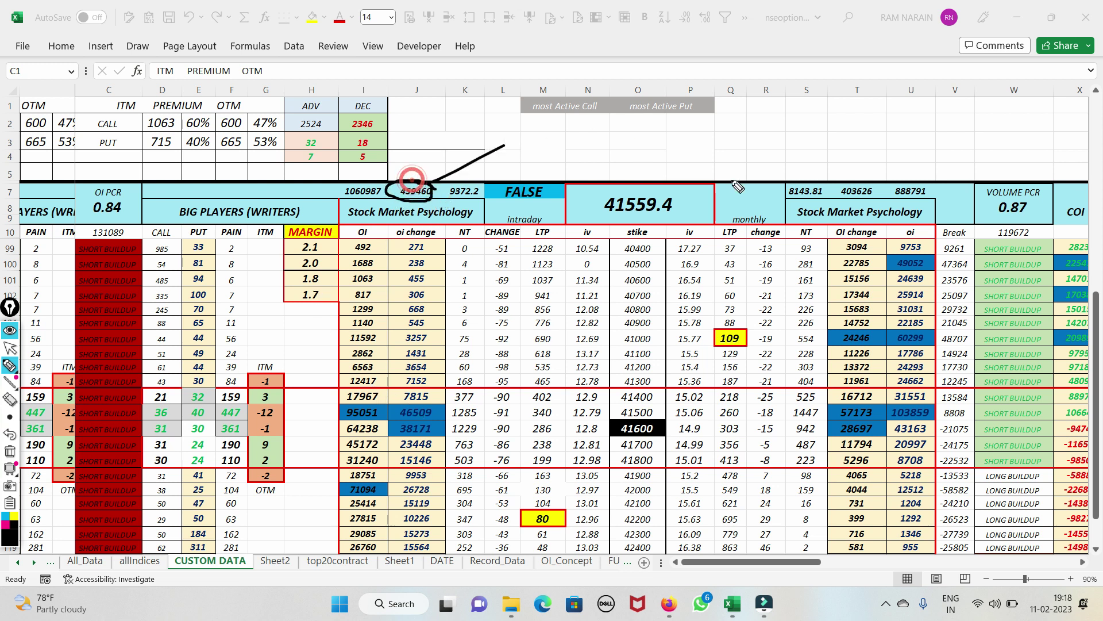
{"action": "mouse_move", "coordinate": [883, 184]}
{"action": "left_mouse_down"}
{"action": "mouse_move", "coordinate": [810, 190]}
{"action": "mouse_move", "coordinate": [879, 177]}
{"action": "left_mouse_up"}
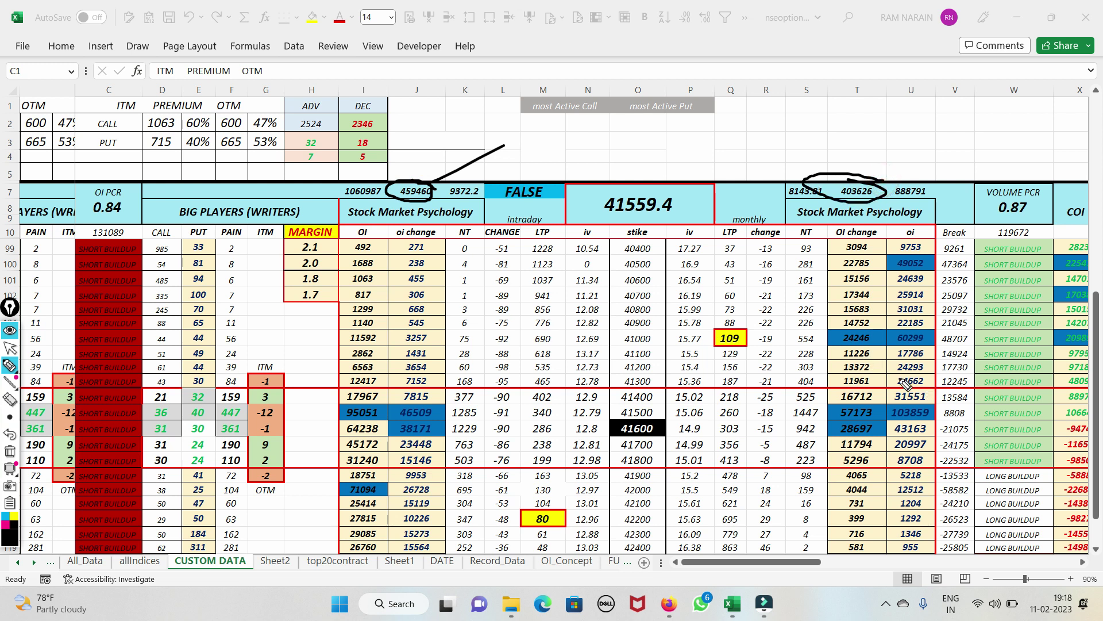
{"action": "left_click_drag", "start_coordinate": [614, 334], "coordinate": [877, 334]}
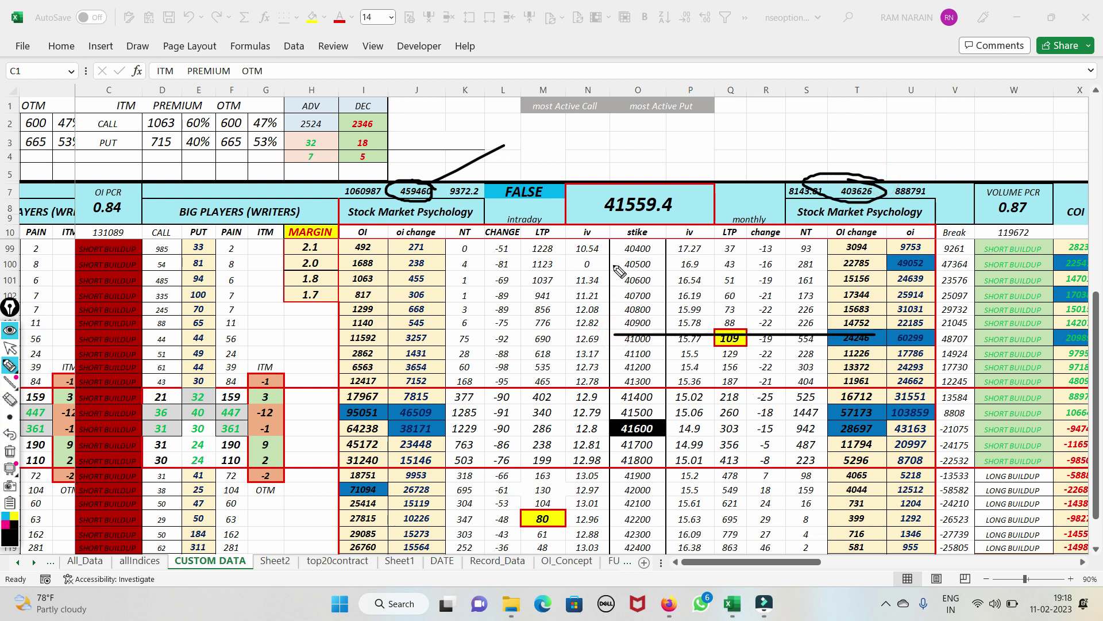
{"action": "left_click_drag", "start_coordinate": [610, 264], "coordinate": [919, 265]}
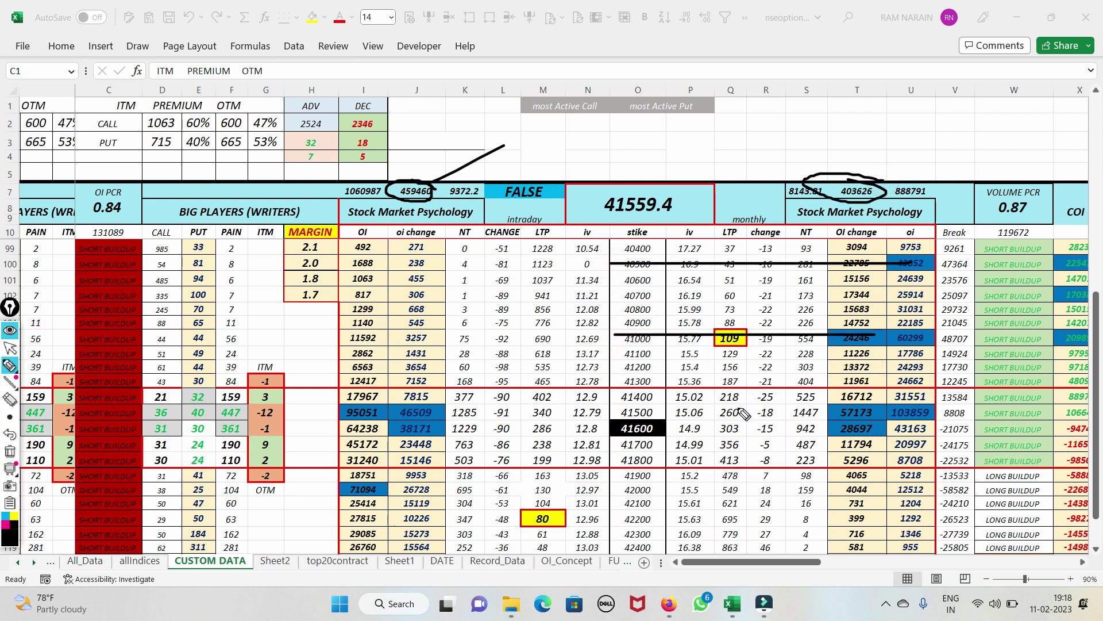
Mark strikes 41500 and 41600 along with their put OI change values, and clear the ink
{"action": "mouse_move", "coordinate": [660, 411]}
{"action": "left_mouse_down"}
{"action": "mouse_move", "coordinate": [629, 420]}
{"action": "mouse_move", "coordinate": [617, 405]}
{"action": "left_mouse_up"}
{"action": "left_click_drag", "start_coordinate": [785, 405], "coordinate": [878, 411]}
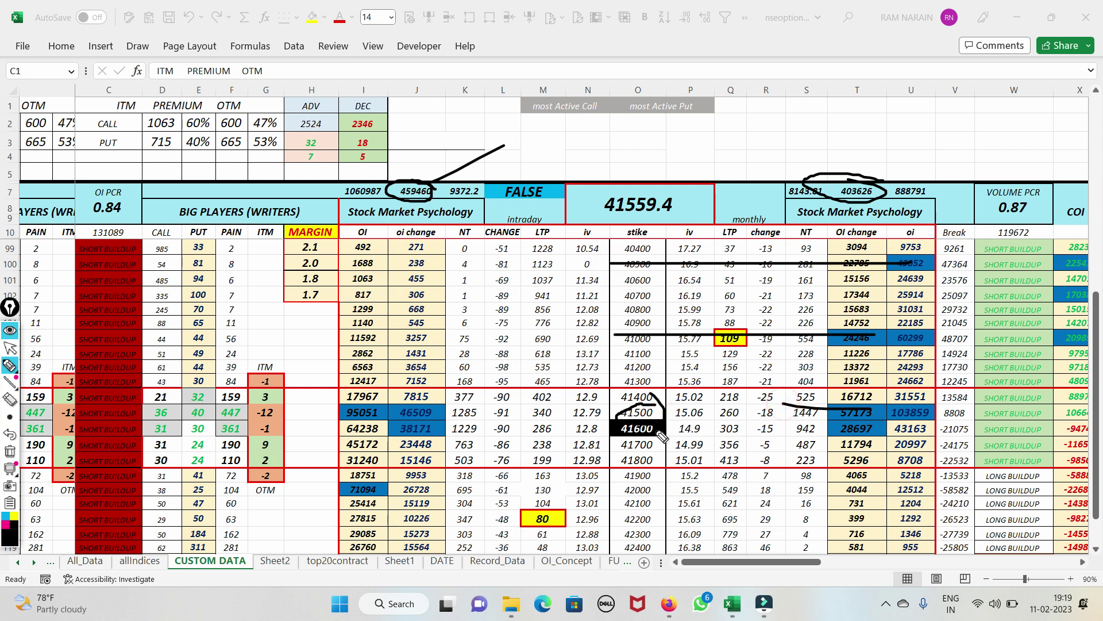
{"action": "left_click_drag", "start_coordinate": [620, 432], "coordinate": [741, 420]}
{"action": "mouse_move", "coordinate": [887, 427]}
{"action": "left_mouse_down"}
{"action": "mouse_move", "coordinate": [844, 443]}
{"action": "mouse_move", "coordinate": [889, 424]}
{"action": "left_mouse_up"}
{"action": "left_click_drag", "start_coordinate": [825, 439], "coordinate": [914, 438]}
{"action": "left_click", "coordinate": [10, 451]}
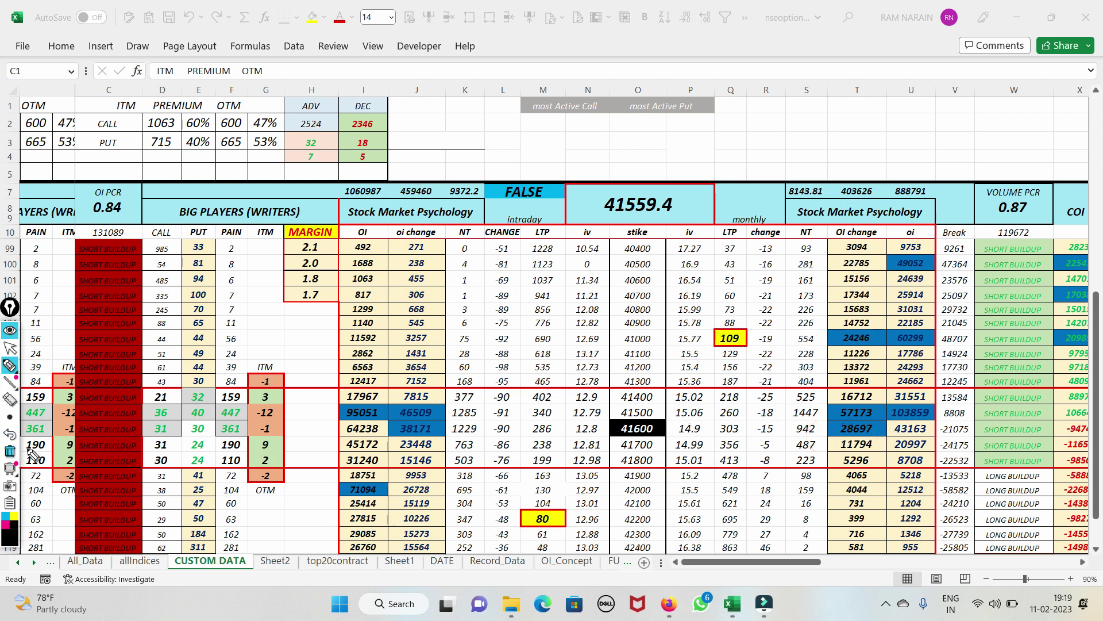
Circle the call oi change at strikes 41500 and 41600, clear the ink, draw a line across to strike 41500, and clear it
{"action": "mouse_move", "coordinate": [451, 398]}
{"action": "left_mouse_down"}
{"action": "mouse_move", "coordinate": [405, 401]}
{"action": "mouse_move", "coordinate": [446, 419]}
{"action": "mouse_move", "coordinate": [413, 443]}
{"action": "mouse_move", "coordinate": [360, 437]}
{"action": "mouse_move", "coordinate": [426, 428]}
{"action": "left_mouse_up"}
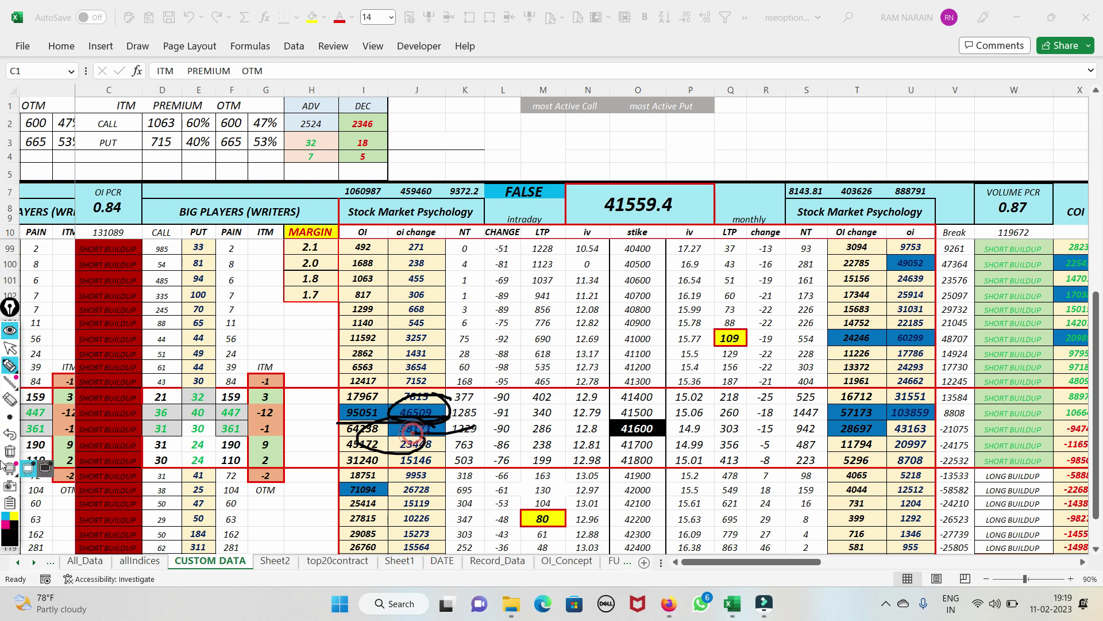
{"action": "key", "text": "Delete"}
{"action": "left_click_drag", "start_coordinate": [401, 415], "coordinate": [654, 409]}
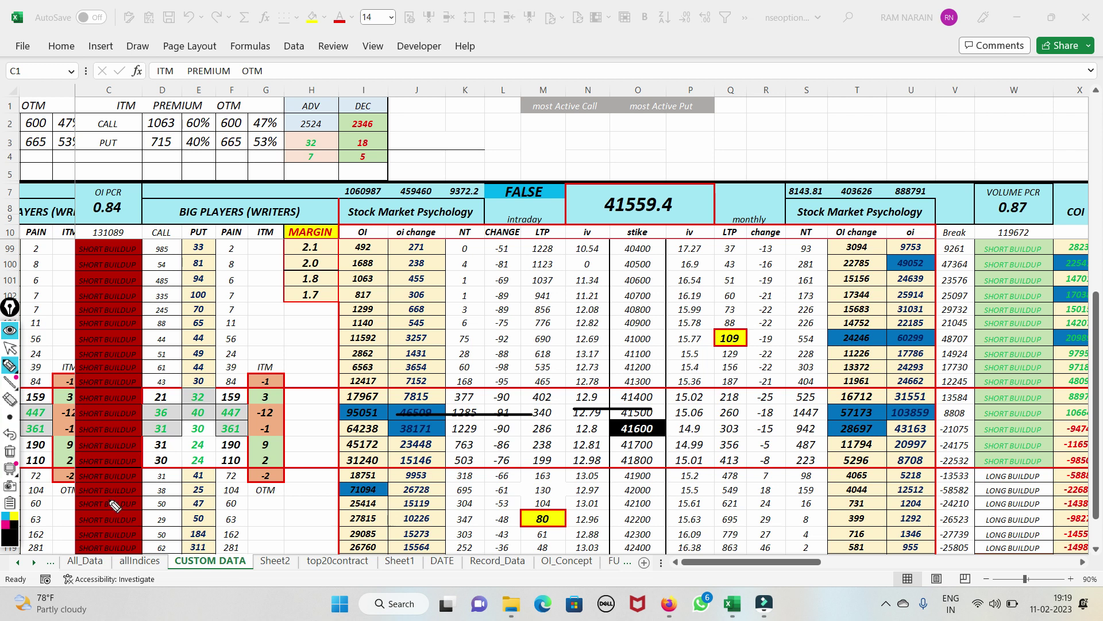
{"action": "left_click", "coordinate": [10, 453]}
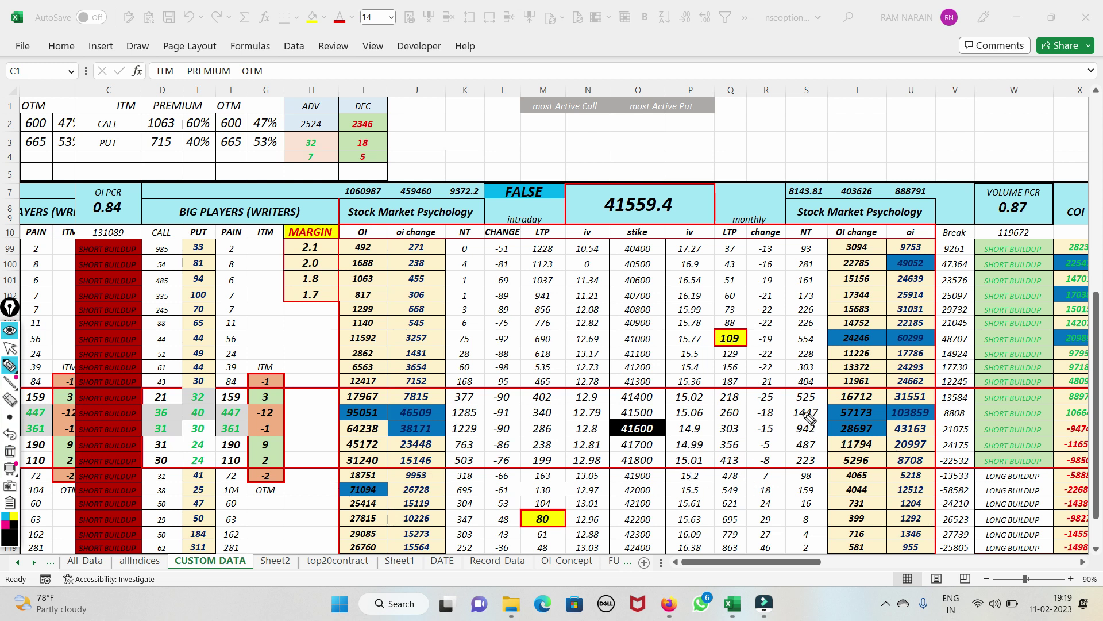
Circle the put OI change at strike 41000, draw lines over the writers' highlighted CALL and PUT values, and clear the ink
{"action": "mouse_move", "coordinate": [889, 339]}
{"action": "left_mouse_down"}
{"action": "mouse_move", "coordinate": [816, 322]}
{"action": "mouse_move", "coordinate": [919, 315]}
{"action": "mouse_move", "coordinate": [907, 311]}
{"action": "left_mouse_up"}
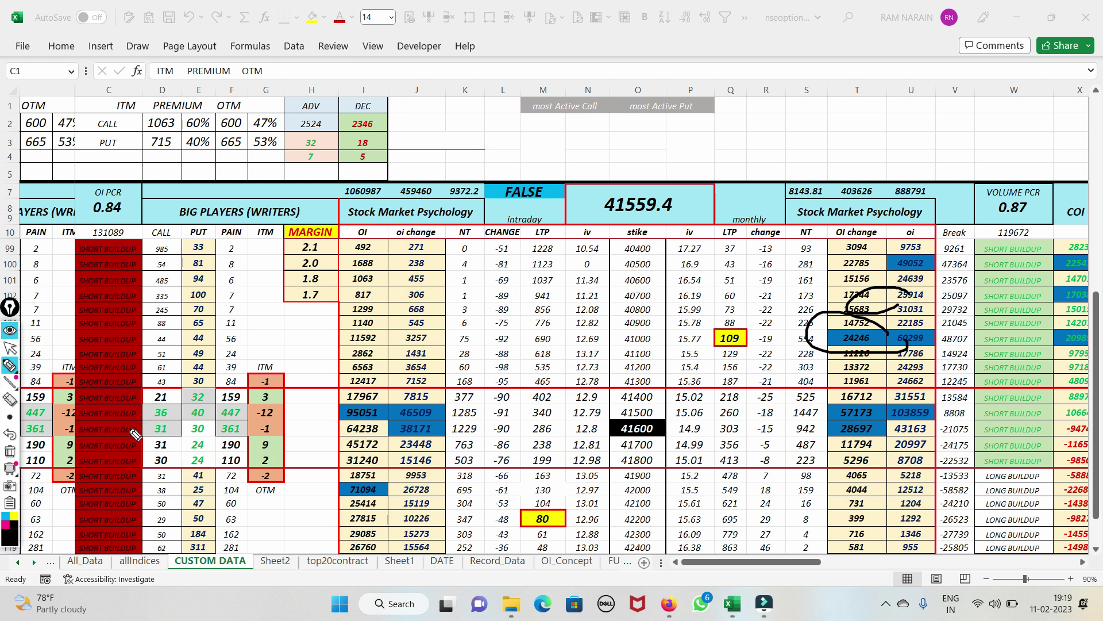
{"action": "left_click_drag", "start_coordinate": [130, 429], "coordinate": [175, 434]}
{"action": "mouse_move", "coordinate": [125, 405]}
{"action": "left_mouse_down"}
{"action": "mouse_move", "coordinate": [242, 393]}
{"action": "mouse_move", "coordinate": [213, 448]}
{"action": "left_mouse_up"}
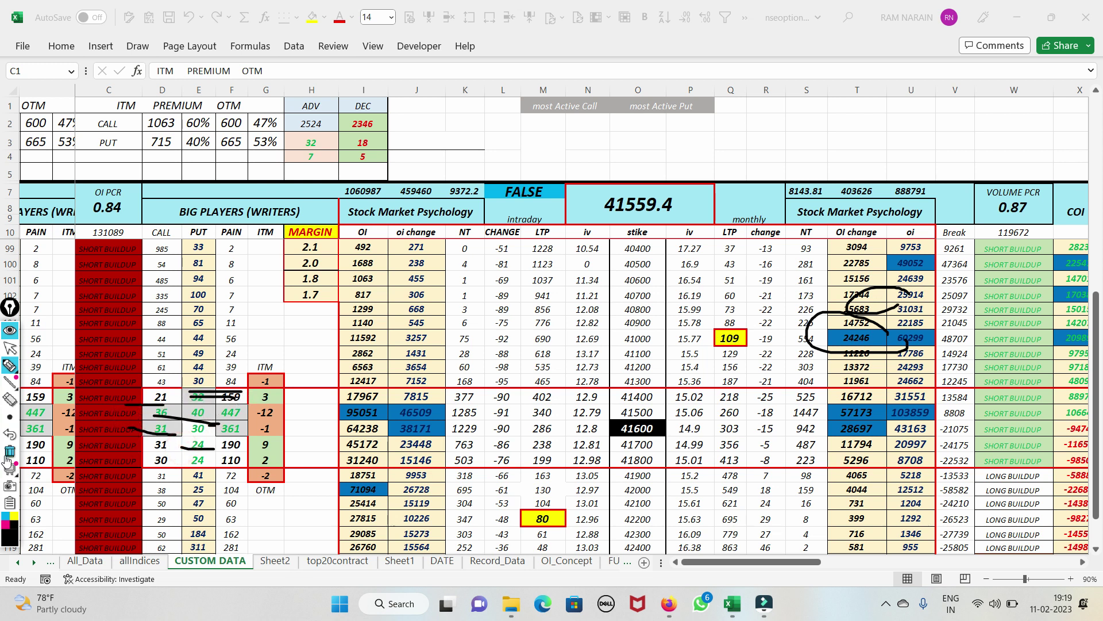
{"action": "left_click", "coordinate": [12, 455]}
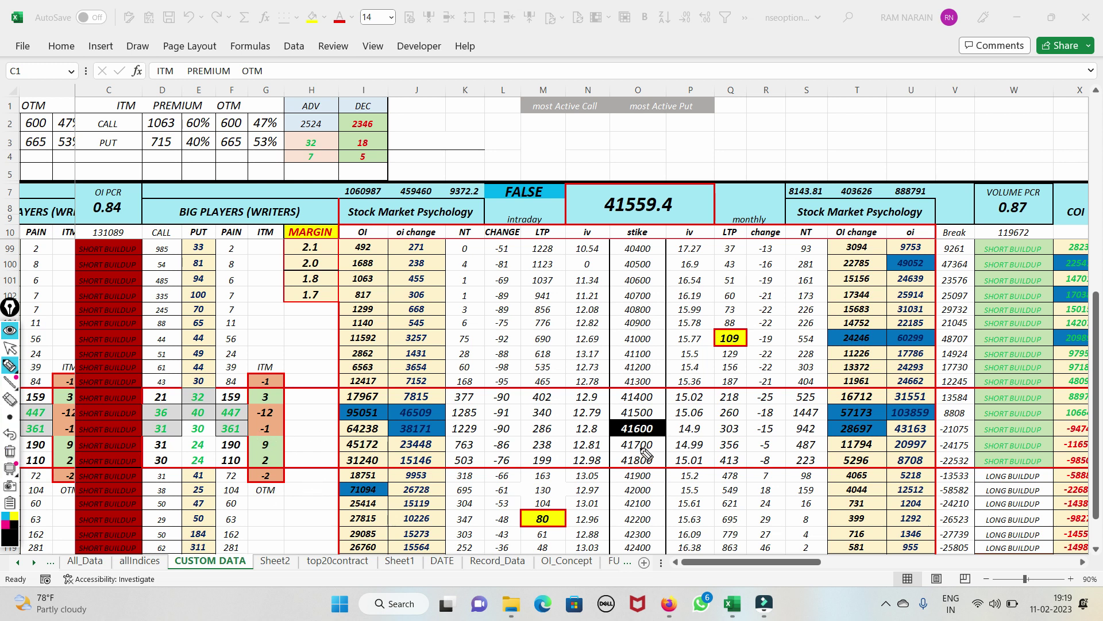
Draw lines over strikes 41500 and 41600 and their PAIN values, circle the BANKNIFTY spot price, and clear the ink
{"action": "left_click_drag", "start_coordinate": [593, 411], "coordinate": [673, 413]}
{"action": "left_click_drag", "start_coordinate": [608, 428], "coordinate": [672, 433]}
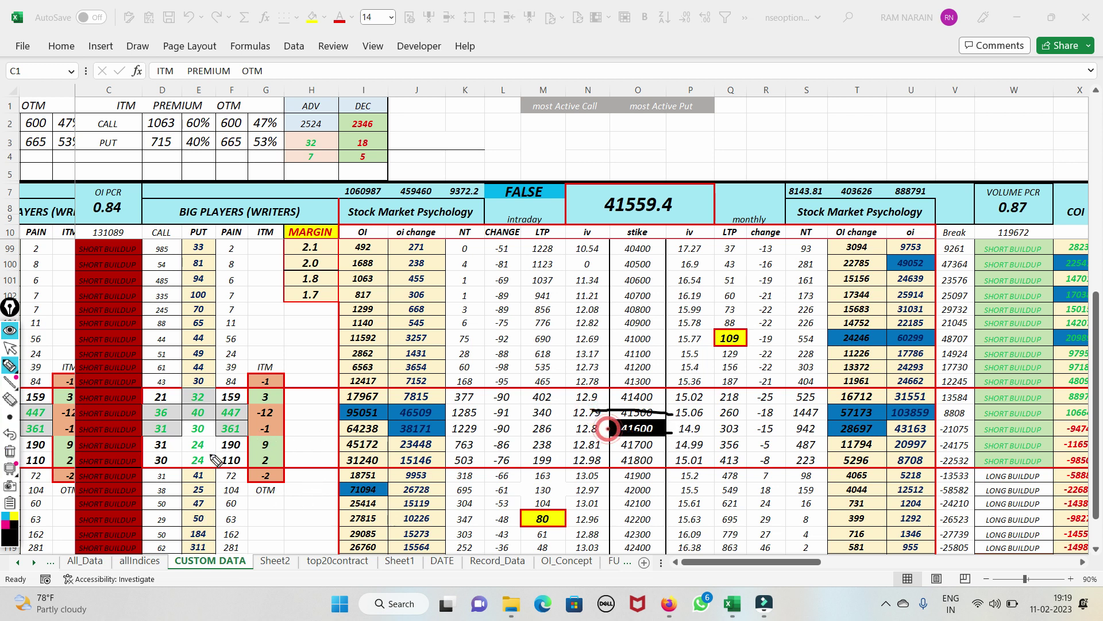
{"action": "mouse_move", "coordinate": [217, 406]}
{"action": "left_mouse_down"}
{"action": "mouse_move", "coordinate": [270, 407]}
{"action": "mouse_move", "coordinate": [290, 428]}
{"action": "left_mouse_up"}
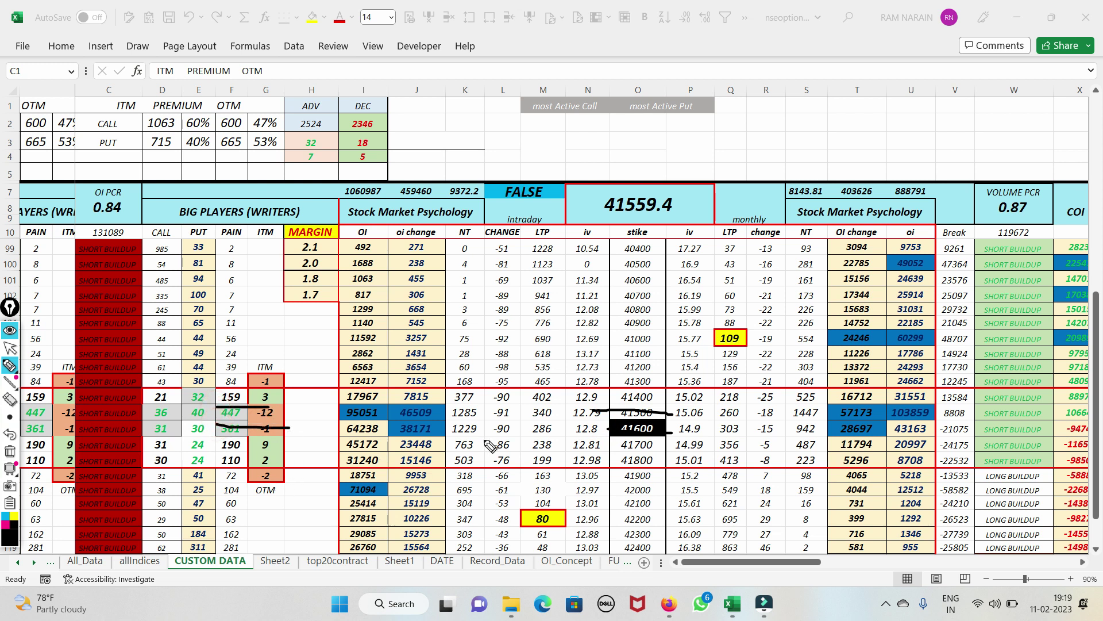
{"action": "mouse_move", "coordinate": [693, 187]}
{"action": "left_mouse_down"}
{"action": "mouse_move", "coordinate": [661, 170]}
{"action": "mouse_move", "coordinate": [586, 213]}
{"action": "mouse_move", "coordinate": [697, 174]}
{"action": "left_mouse_up"}
{"action": "left_click_drag", "start_coordinate": [569, 184], "coordinate": [760, 194]}
{"action": "left_click_drag", "start_coordinate": [209, 423], "coordinate": [271, 405]}
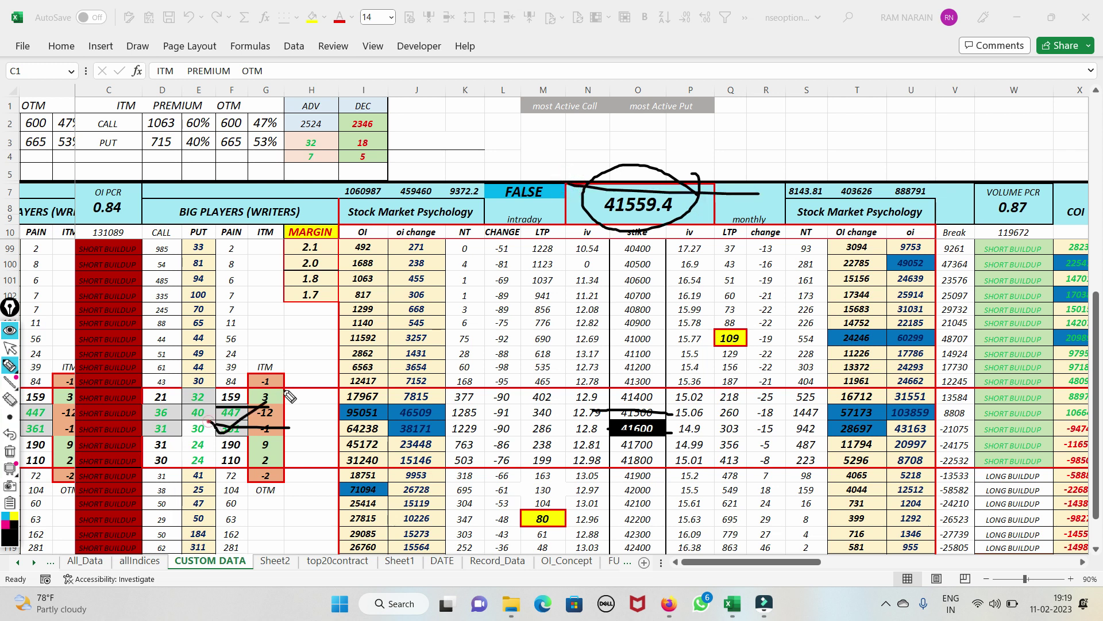
{"action": "left_click", "coordinate": [14, 450]}
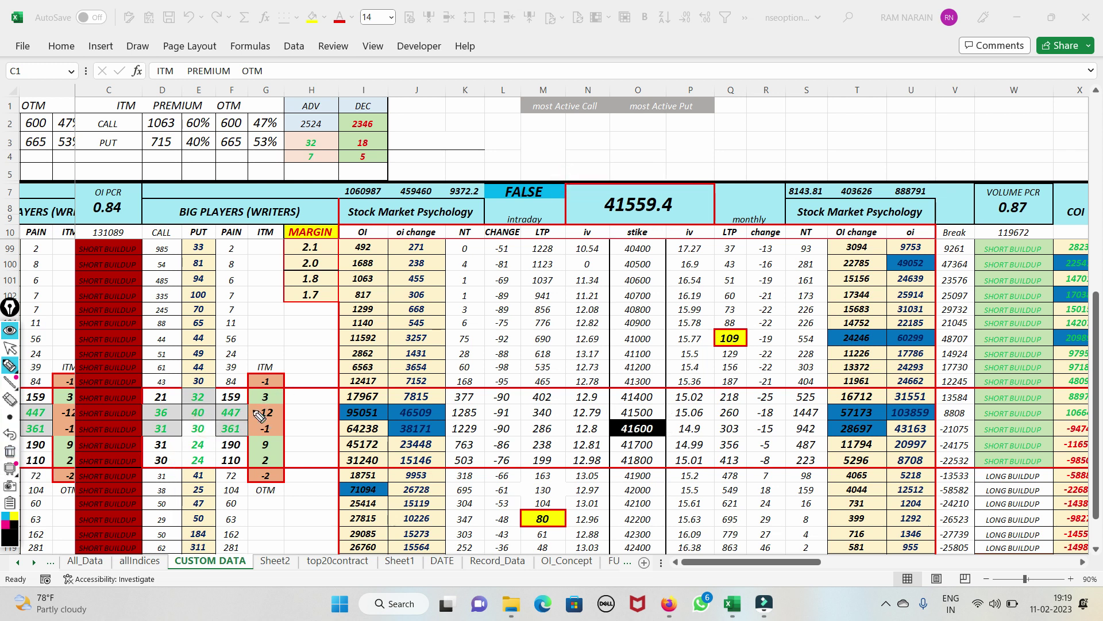
Tick the ITM values at strikes 41300 and 41400, circle and underline the value at 41800, and clear the ink
{"action": "left_click_drag", "start_coordinate": [256, 377], "coordinate": [305, 362]}
{"action": "left_click_drag", "start_coordinate": [244, 410], "coordinate": [280, 389]}
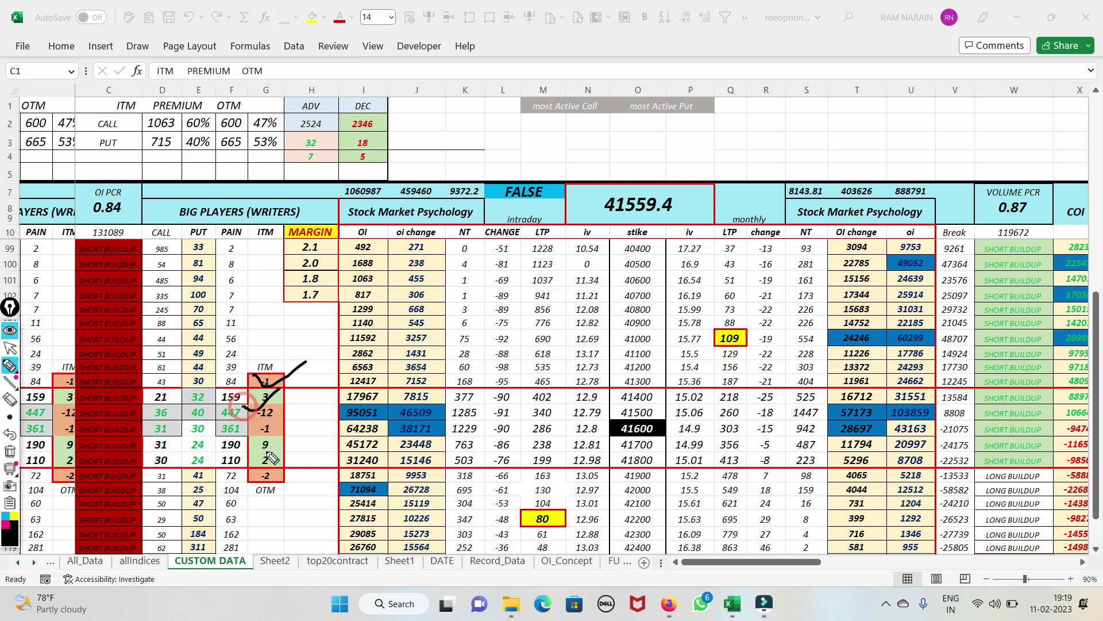
{"action": "mouse_move", "coordinate": [280, 439]}
{"action": "left_mouse_down"}
{"action": "mouse_move", "coordinate": [242, 463]}
{"action": "mouse_move", "coordinate": [362, 449]}
{"action": "left_mouse_up"}
{"action": "left_click_drag", "start_coordinate": [247, 468], "coordinate": [342, 469]}
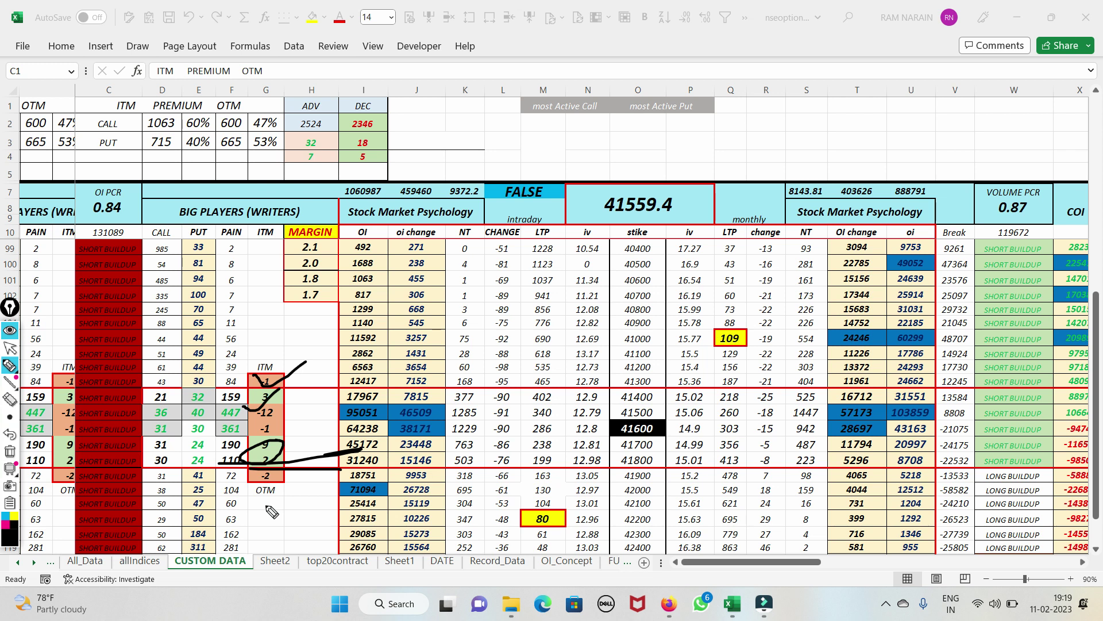
{"action": "left_click", "coordinate": [10, 451]}
Circle the OTM label, underline the values 9 and 2, tick the top two ITM values, and clear the ink
{"action": "left_click_drag", "start_coordinate": [295, 508], "coordinate": [296, 493]}
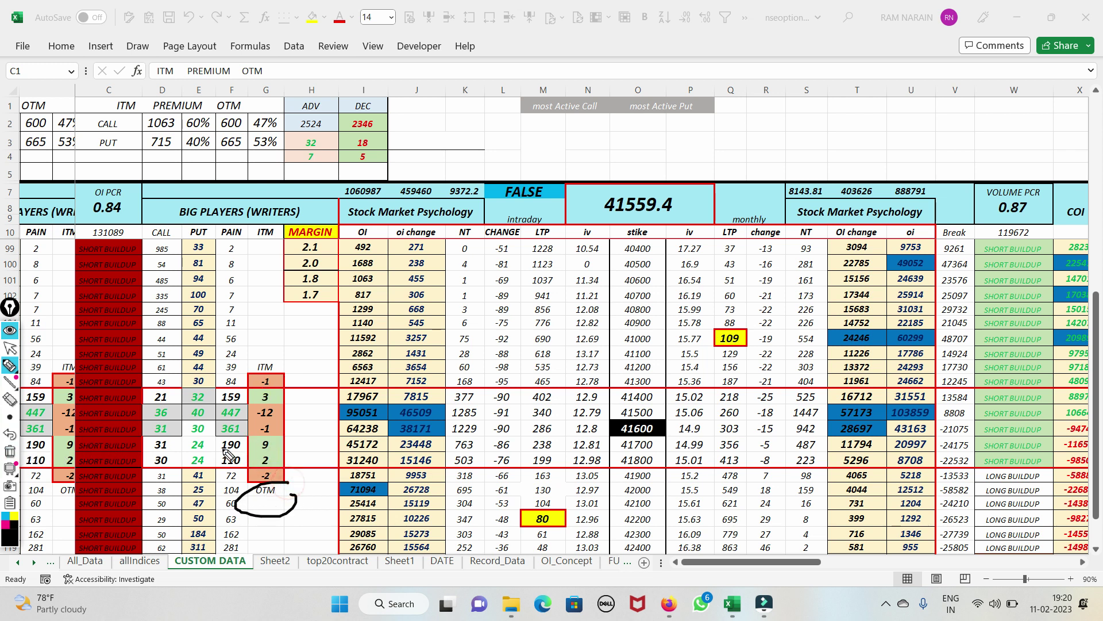
{"action": "left_click_drag", "start_coordinate": [244, 457], "coordinate": [287, 457]}
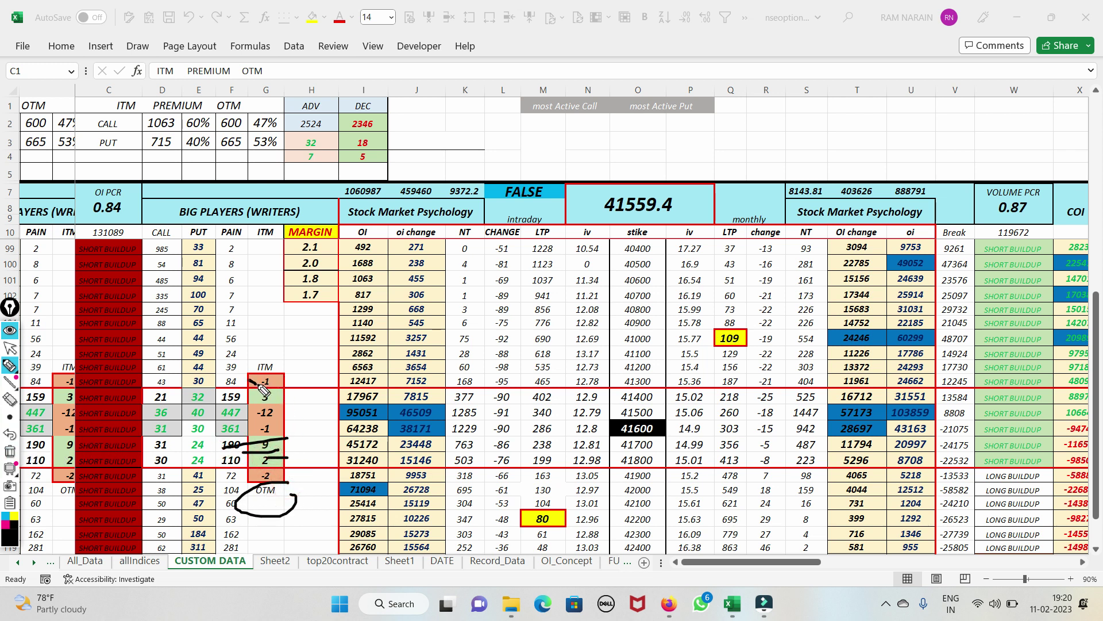
{"action": "left_click_drag", "start_coordinate": [260, 385], "coordinate": [289, 366]}
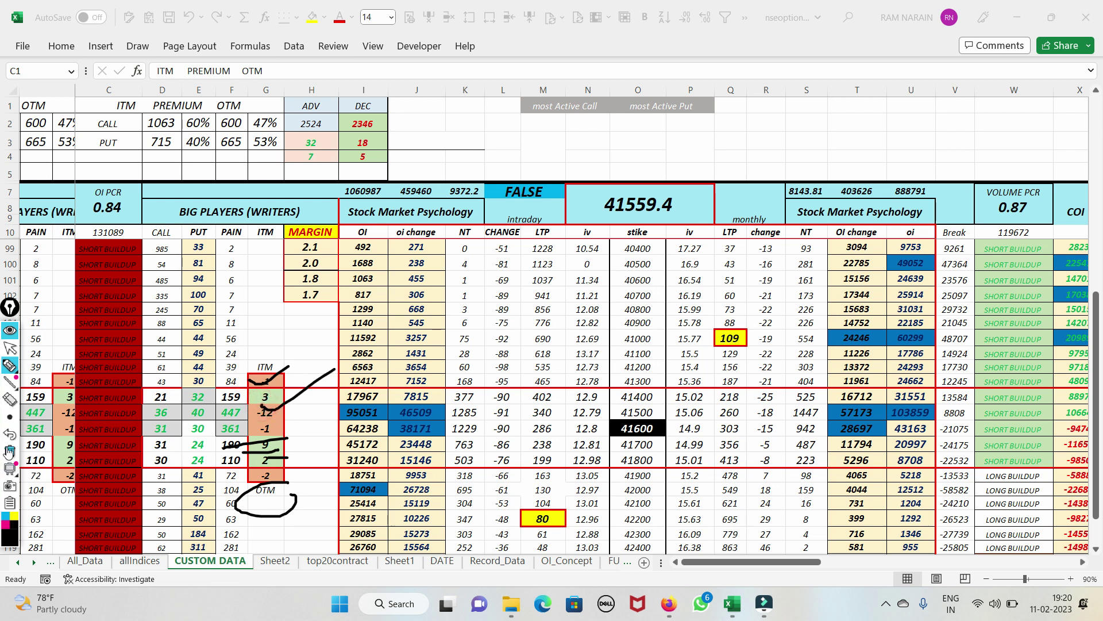
{"action": "left_click", "coordinate": [9, 451]}
{"action": "left_click", "coordinate": [12, 350]}
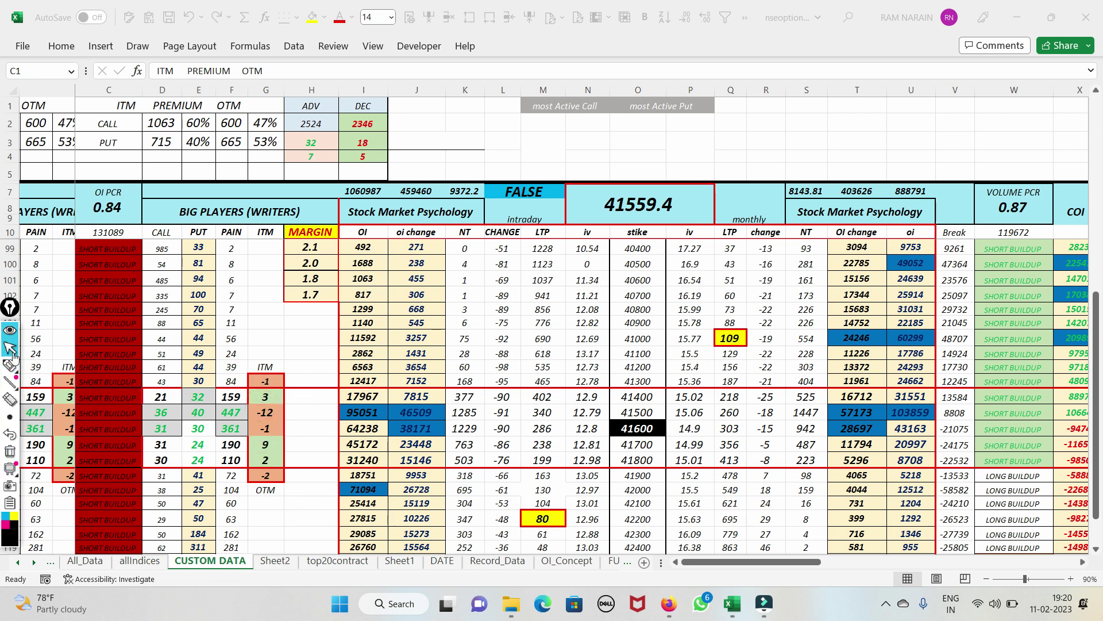
Circle the CALL percentages 60% and 47% in the ITM/OTM premium summary and leave pen mode
{"action": "mouse_move", "coordinate": [10, 365]}
{"action": "left_click", "coordinate": [10, 365]}
{"action": "left_click_drag", "start_coordinate": [192, 125], "coordinate": [247, 123]}
{"action": "left_click", "coordinate": [12, 348]}
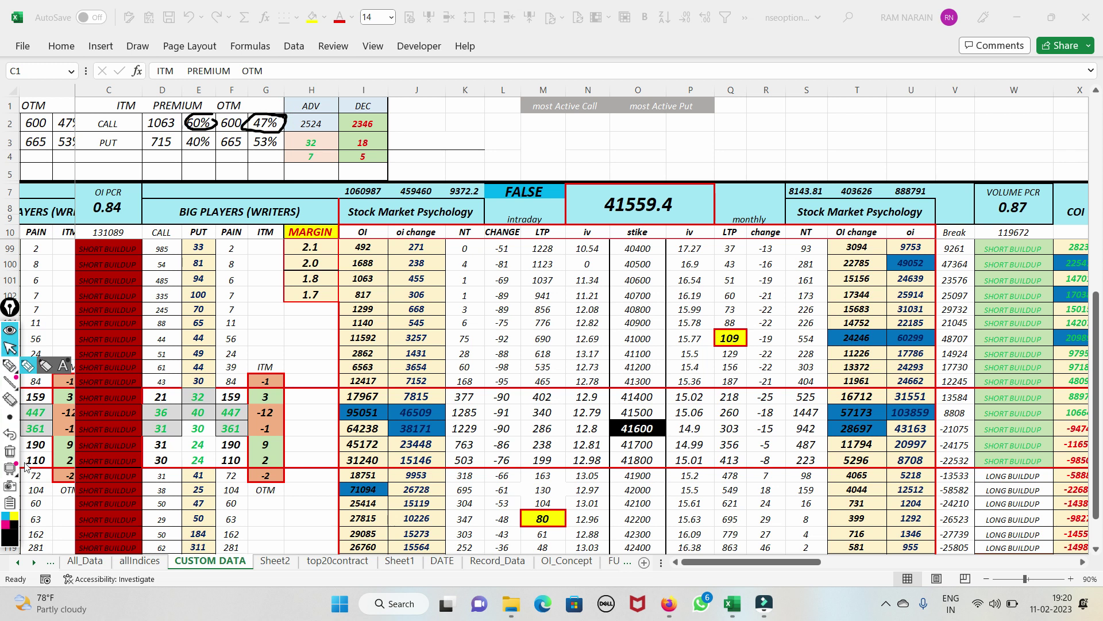
Undo the circles around the CALL percentages and switch to the NSE FII/FPI & DII trading activity page in Firefox
{"action": "left_click", "coordinate": [12, 434]}
{"action": "left_click", "coordinate": [12, 434]}
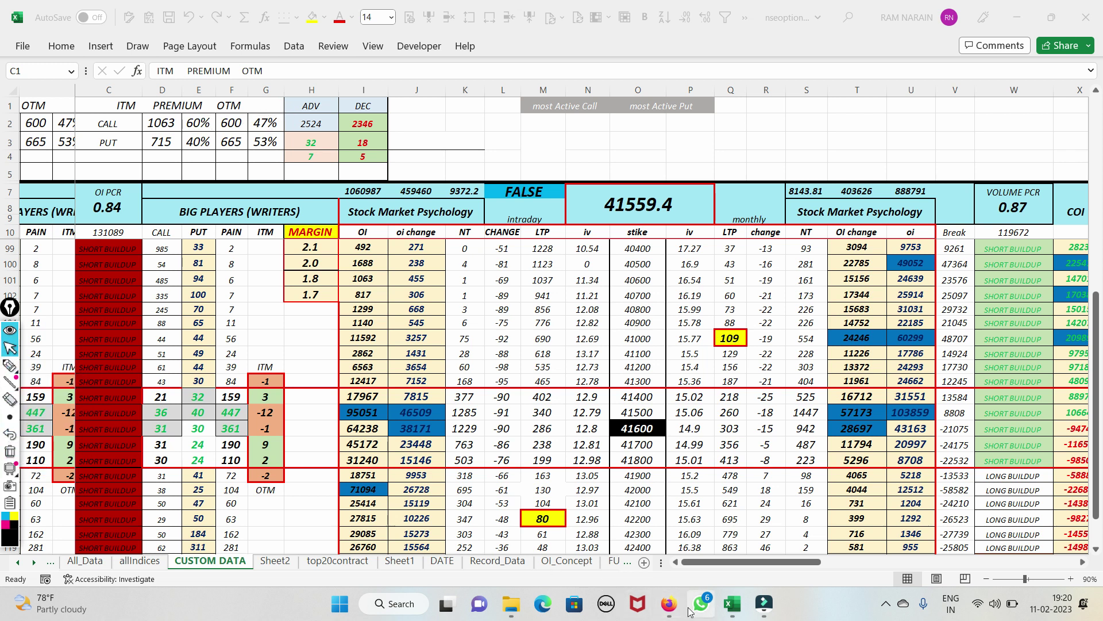
{"action": "left_click", "coordinate": [668, 603]}
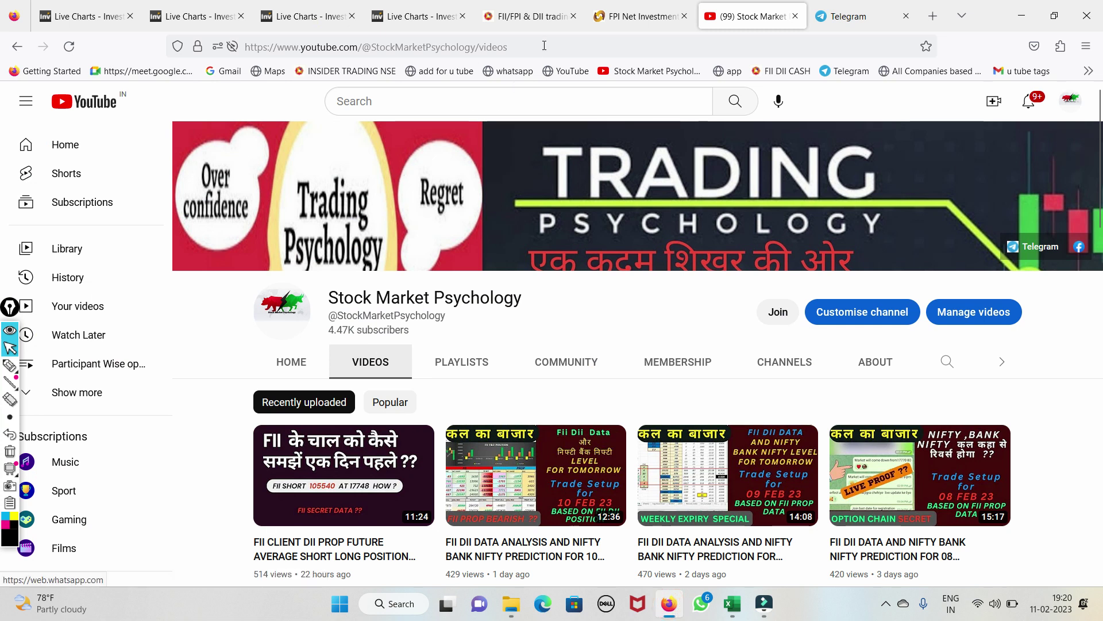
{"action": "left_click", "coordinate": [530, 16]}
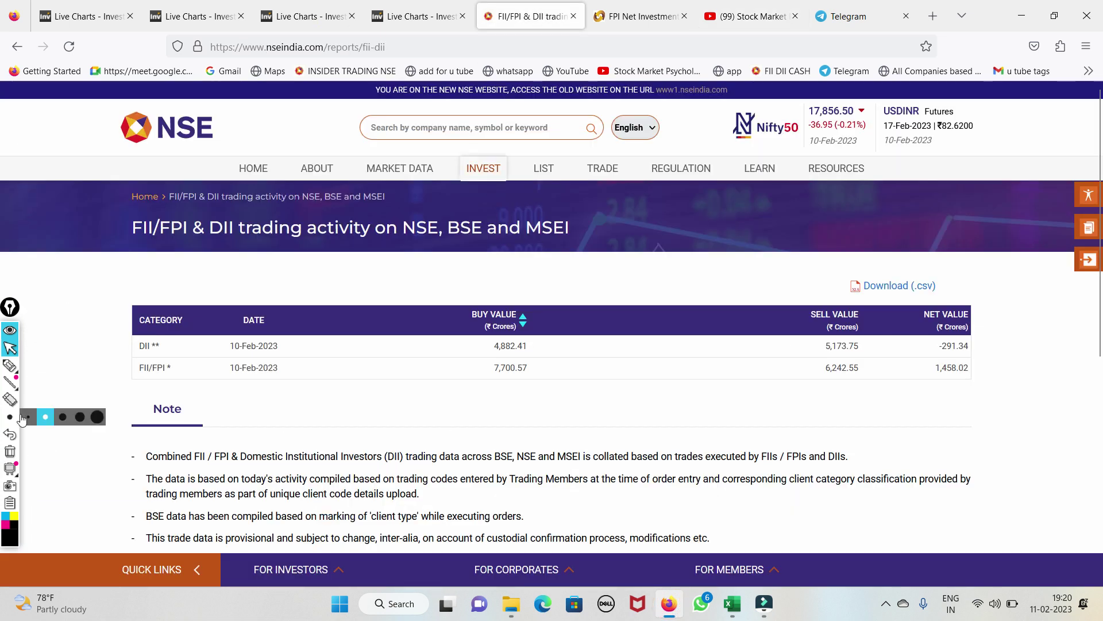
Tick the 10-Feb-2023 date in the FII/FPI row with the pen and leave pen mode
{"action": "left_click", "coordinate": [9, 364]}
{"action": "left_click_drag", "start_coordinate": [241, 375], "coordinate": [278, 356]}
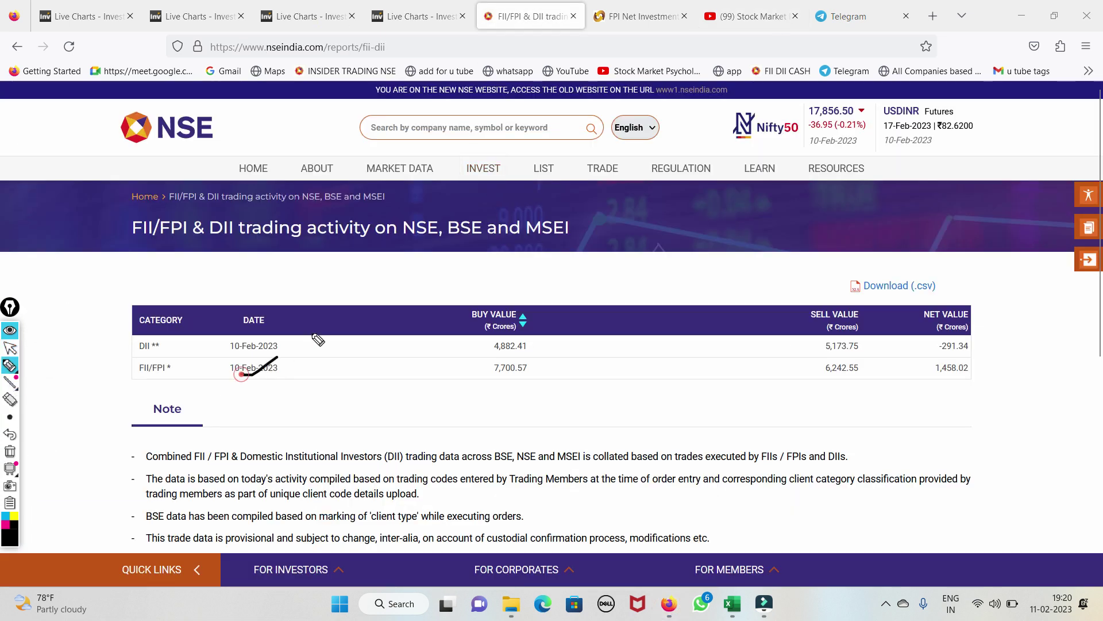
{"action": "left_click", "coordinate": [9, 348]}
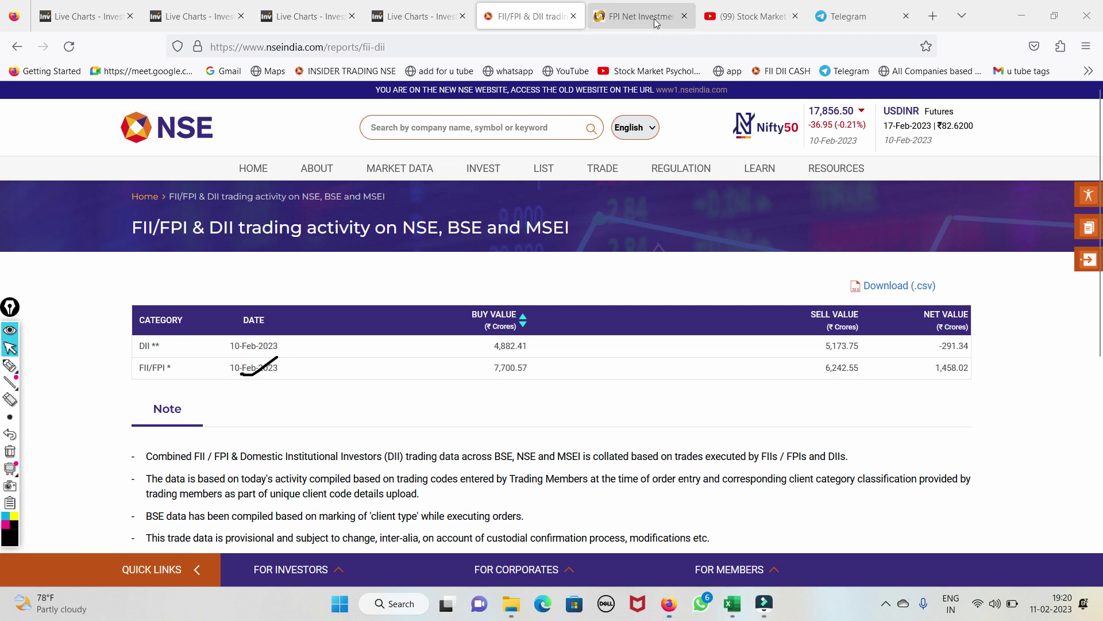
On the NSDL FPI Net Investment page, circle and tick the January and February Equity values, then clear the ink and leave pen mode
{"action": "left_click", "coordinate": [641, 16]}
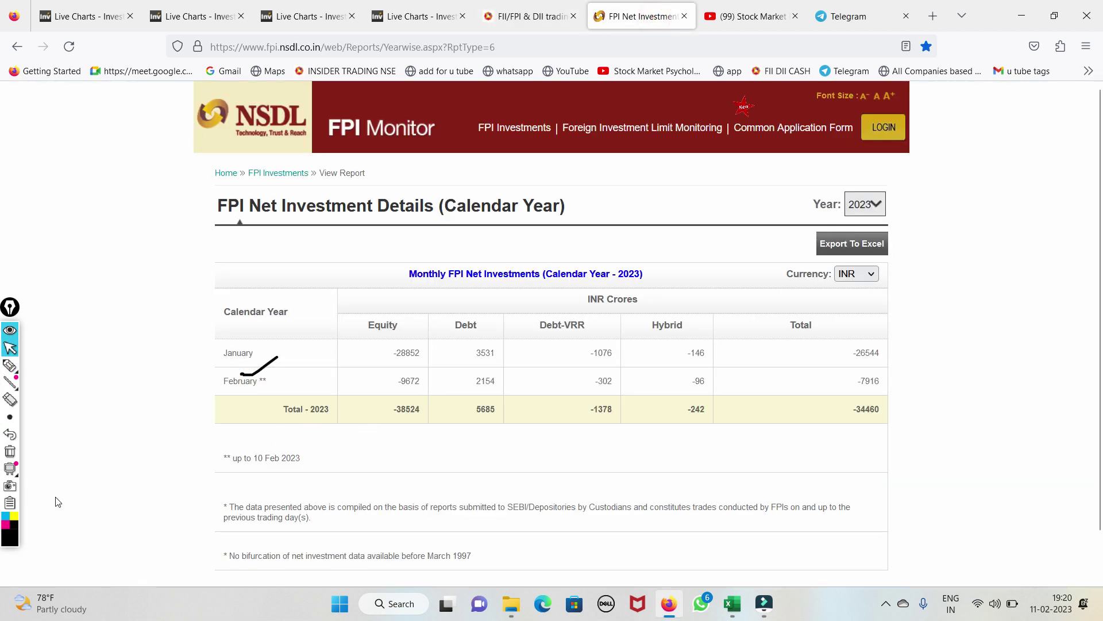
{"action": "left_click", "coordinate": [9, 365]}
{"action": "mouse_move", "coordinate": [433, 377]}
{"action": "left_mouse_down"}
{"action": "mouse_move", "coordinate": [379, 385]}
{"action": "mouse_move", "coordinate": [450, 347]}
{"action": "left_mouse_up"}
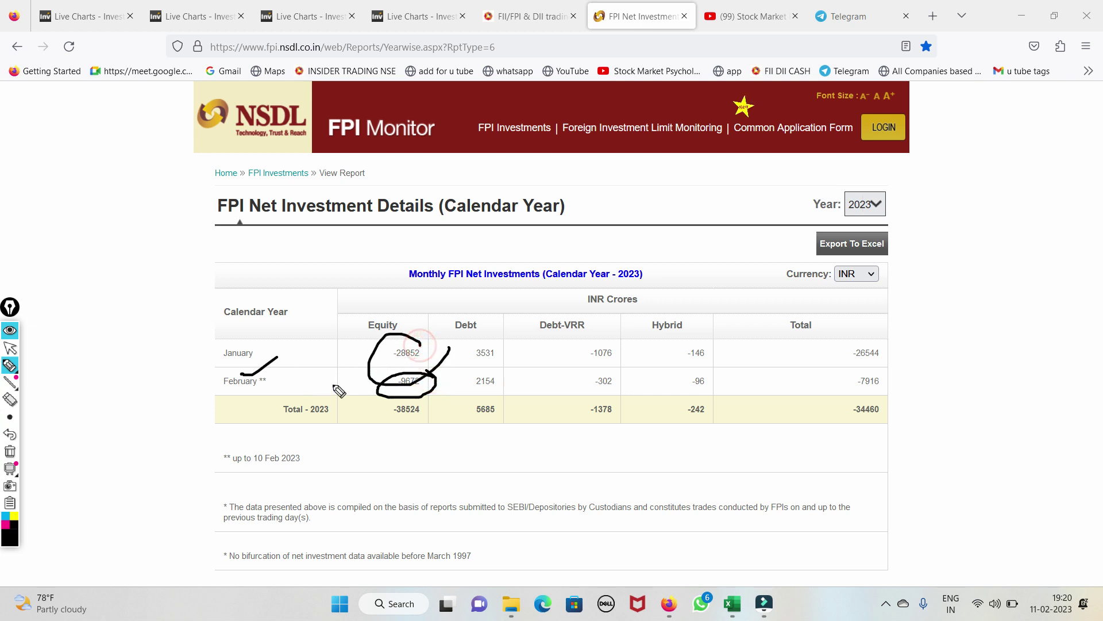
{"action": "left_click_drag", "start_coordinate": [343, 362], "coordinate": [436, 336]}
{"action": "left_click_drag", "start_coordinate": [391, 405], "coordinate": [477, 343]}
{"action": "left_click", "coordinate": [19, 466]}
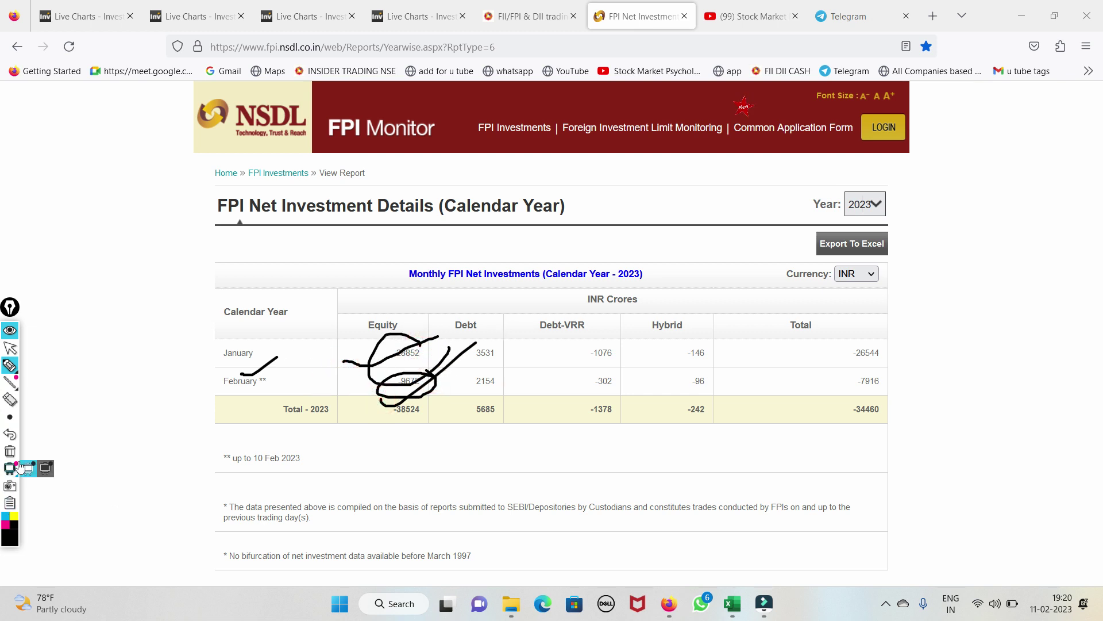
{"action": "left_click", "coordinate": [10, 451]}
{"action": "left_click", "coordinate": [8, 349]}
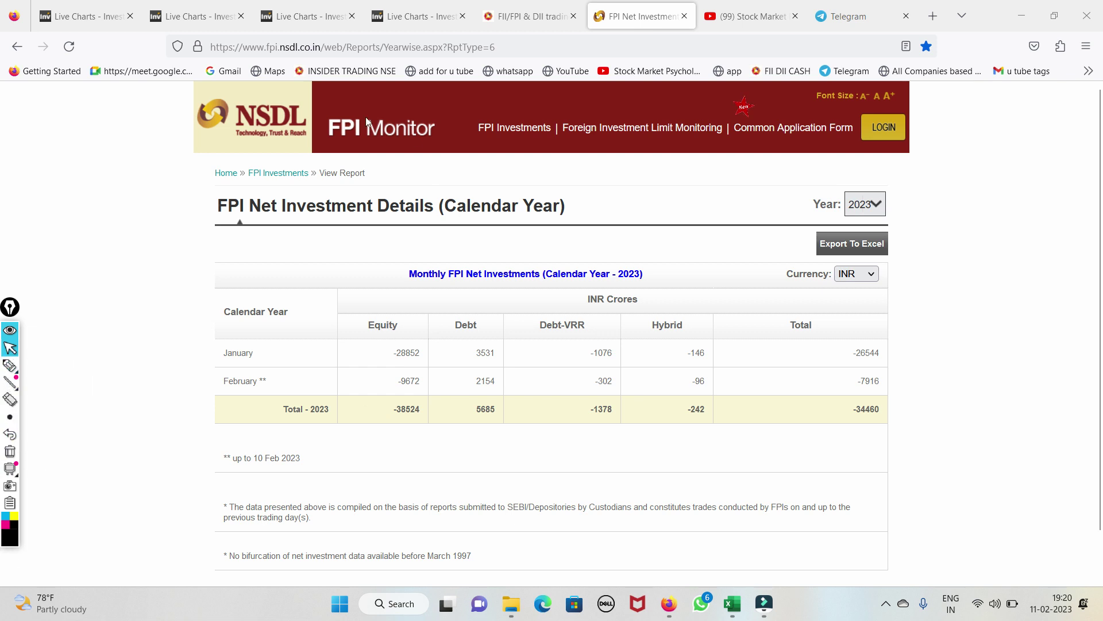
Browse the recently uploaded videos on the Stock Market Psychology YouTube channel
{"action": "left_click", "coordinate": [747, 16]}
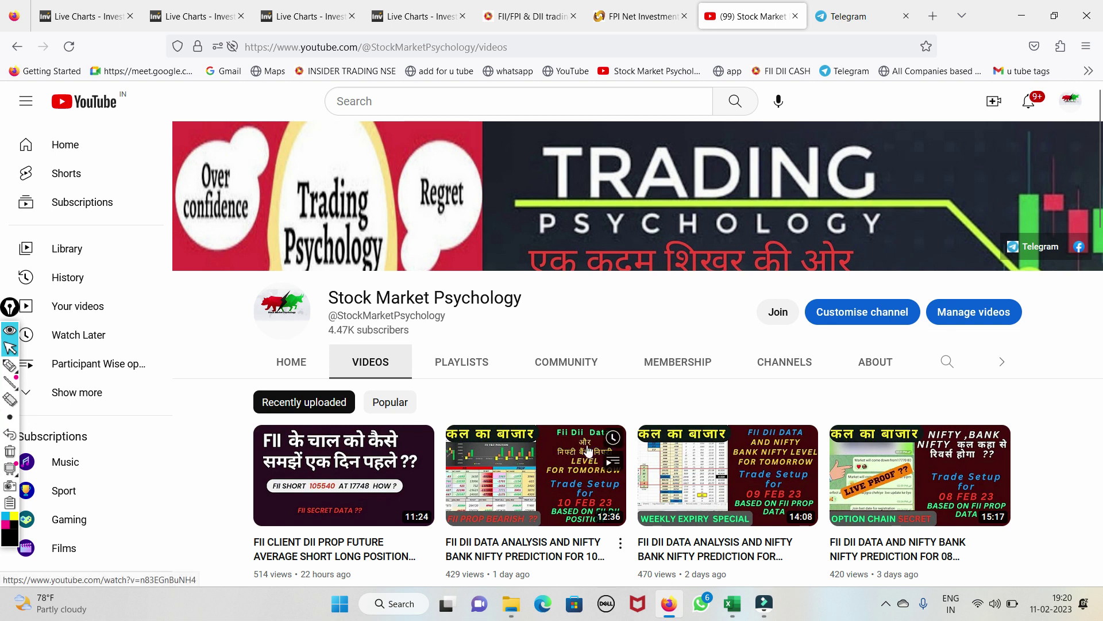
{"action": "scroll", "coordinate": [615, 471], "scroll_direction": "down", "scroll_amount": 2}
{"action": "scroll", "coordinate": [550, 515], "scroll_direction": "down", "scroll_amount": 2}
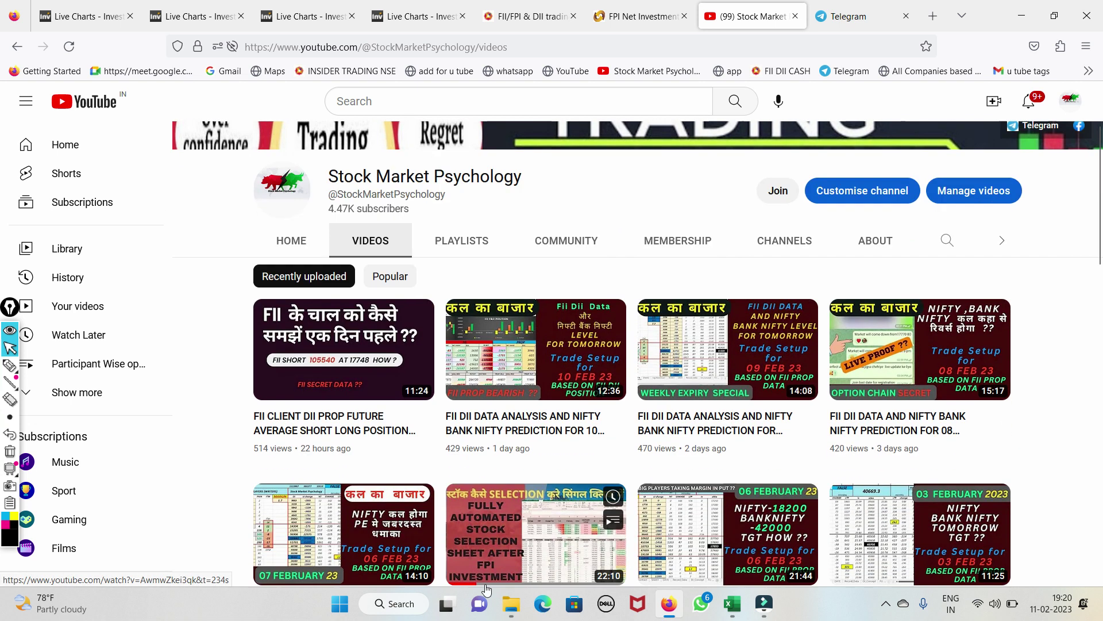
{"action": "scroll", "coordinate": [550, 515], "scroll_direction": "down", "scroll_amount": 2}
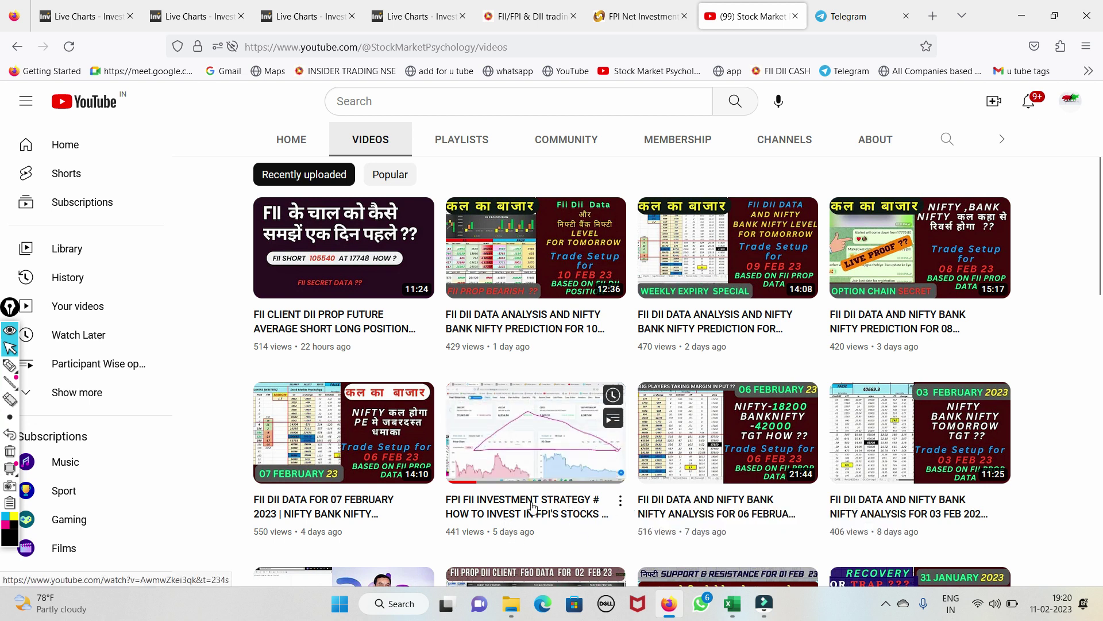
{"action": "scroll", "coordinate": [532, 507], "scroll_direction": "up", "scroll_amount": 5}
Back on the NSE FII/FPI & DII page, circle and tick the FII/FPI buy and sell values, and clear the ink
{"action": "left_click", "coordinate": [654, 23]}
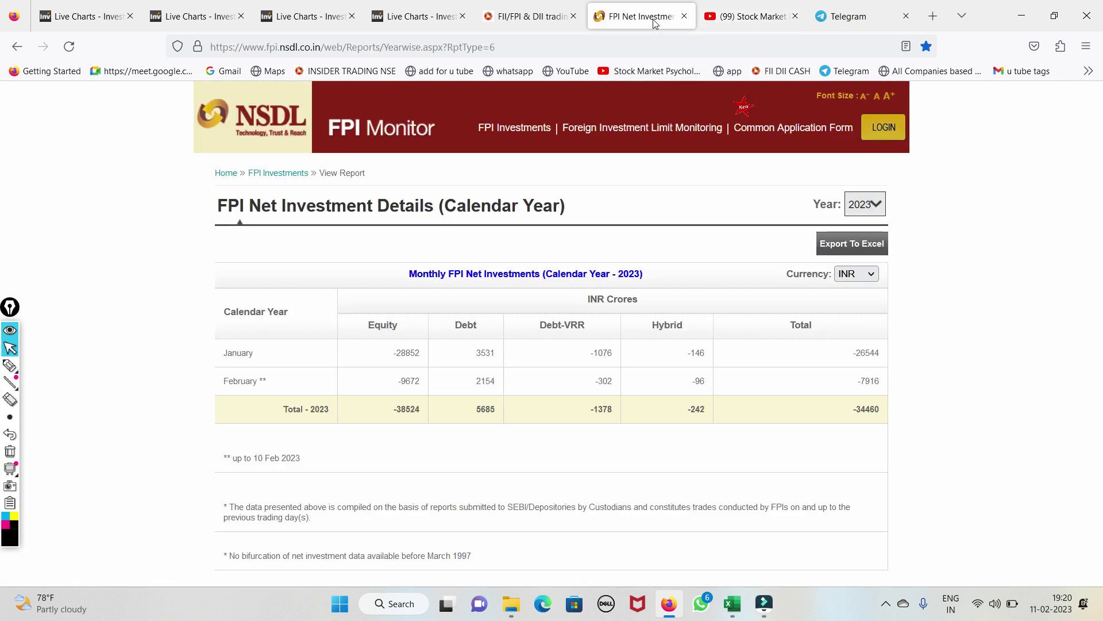
{"action": "left_click", "coordinate": [533, 24]}
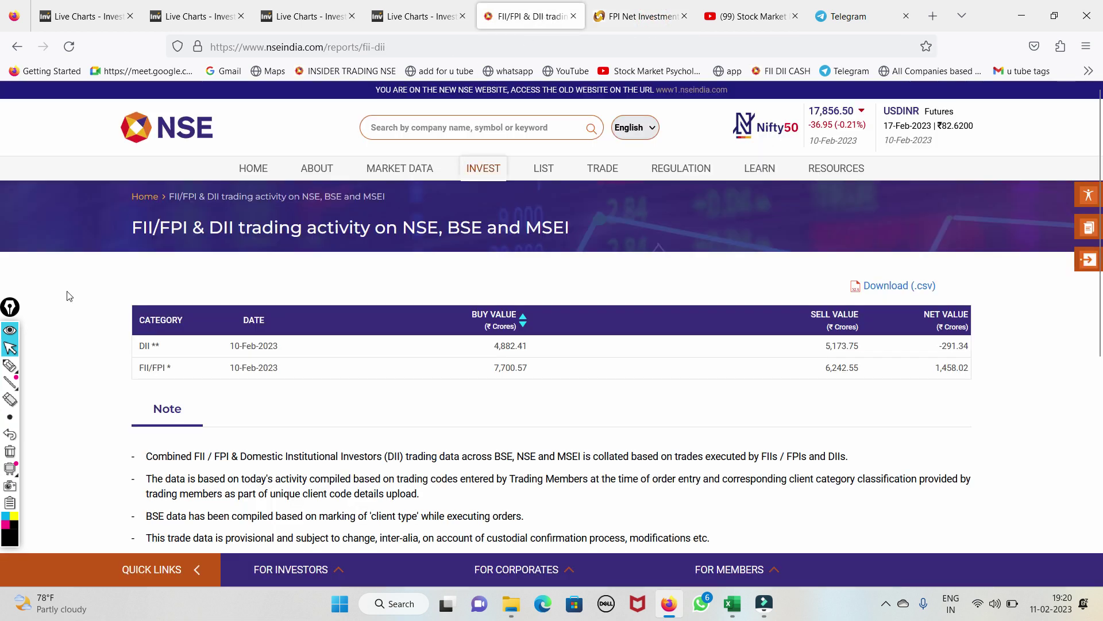
{"action": "left_click", "coordinate": [29, 383]}
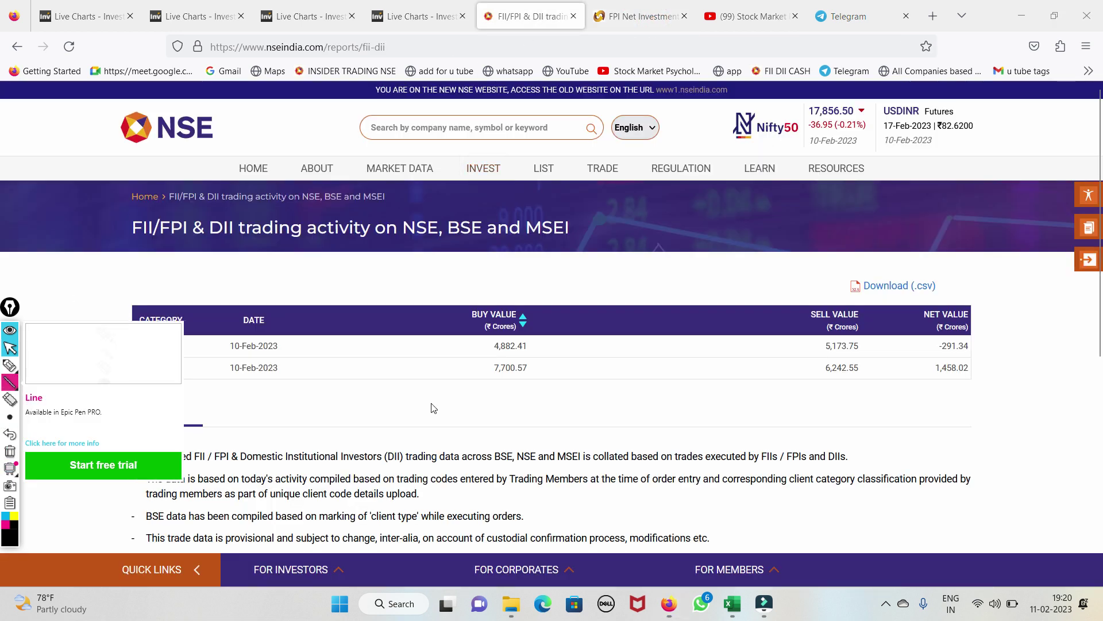
{"action": "left_click", "coordinate": [10, 365]}
{"action": "mouse_move", "coordinate": [543, 361]}
{"action": "left_mouse_down"}
{"action": "mouse_move", "coordinate": [541, 384]}
{"action": "mouse_move", "coordinate": [463, 379]}
{"action": "left_mouse_up"}
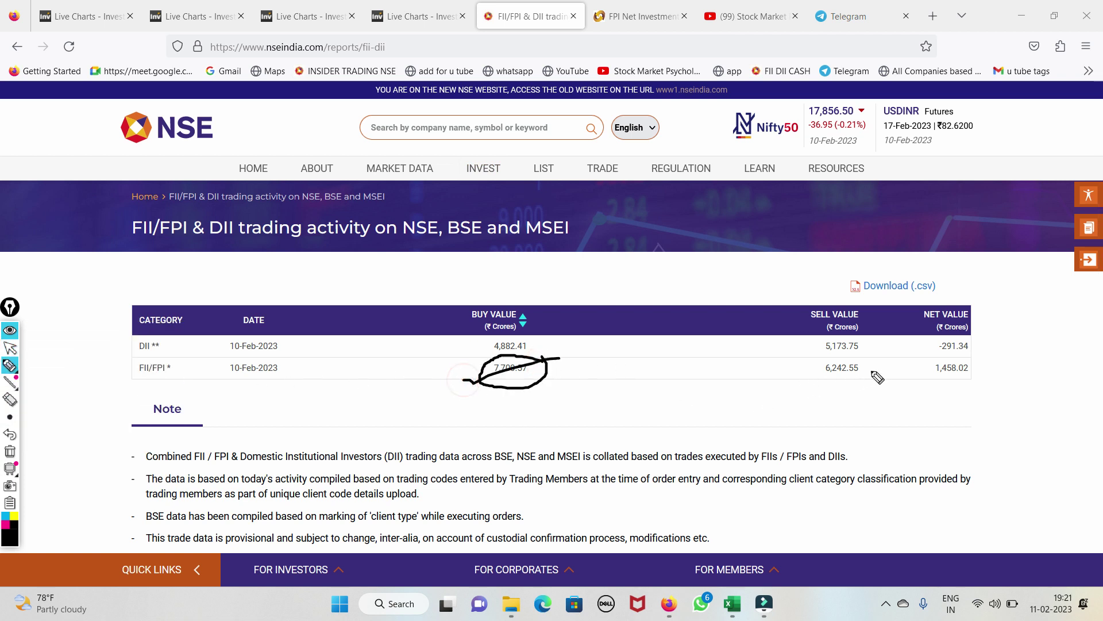
{"action": "mouse_move", "coordinate": [842, 364]}
{"action": "left_mouse_down"}
{"action": "mouse_move", "coordinate": [855, 384]}
{"action": "mouse_move", "coordinate": [844, 382]}
{"action": "mouse_move", "coordinate": [906, 351]}
{"action": "left_mouse_up"}
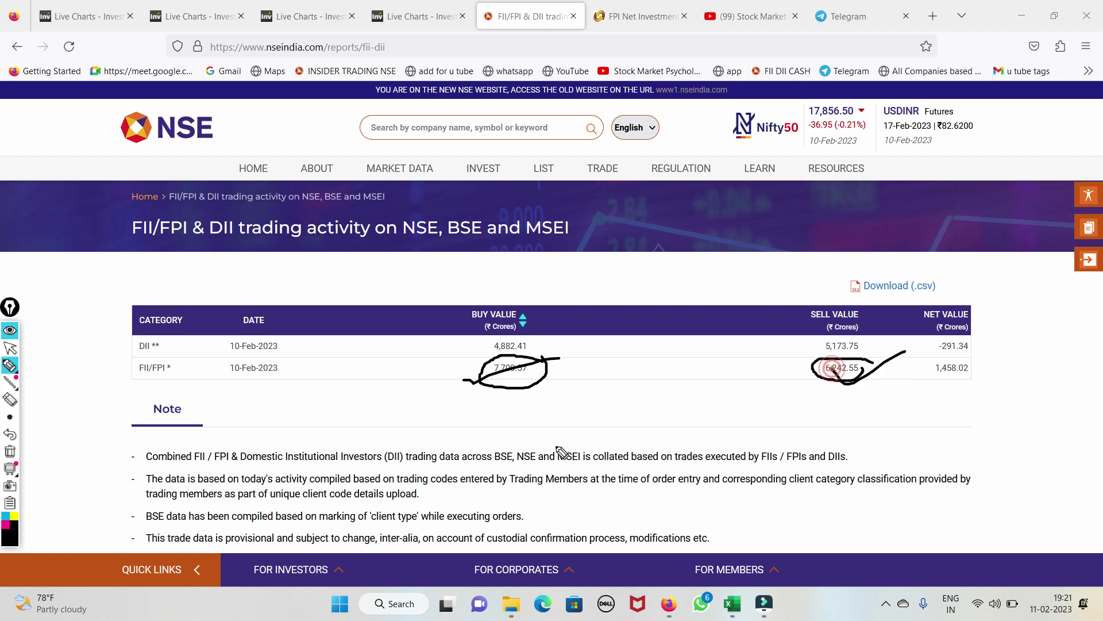
{"action": "left_click_drag", "start_coordinate": [493, 395], "coordinate": [545, 376]}
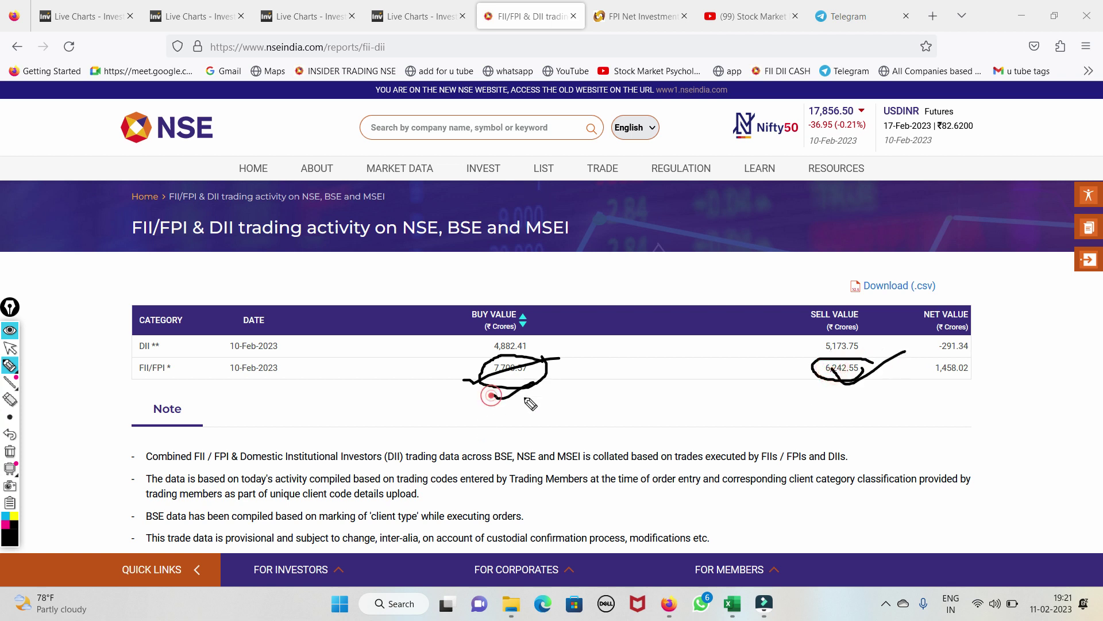
{"action": "left_click", "coordinate": [9, 451]}
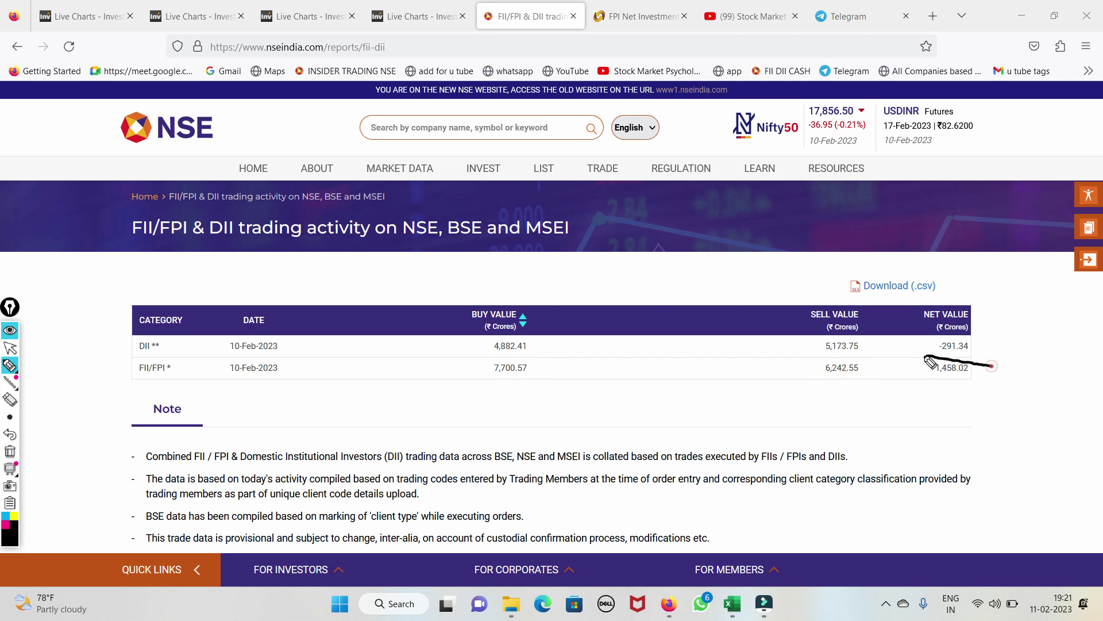
Circle the FII/FPI net value, tick and circle the FII/FPI buy and sell values, and clear the ink
{"action": "left_click_drag", "start_coordinate": [930, 361], "coordinate": [997, 366]}
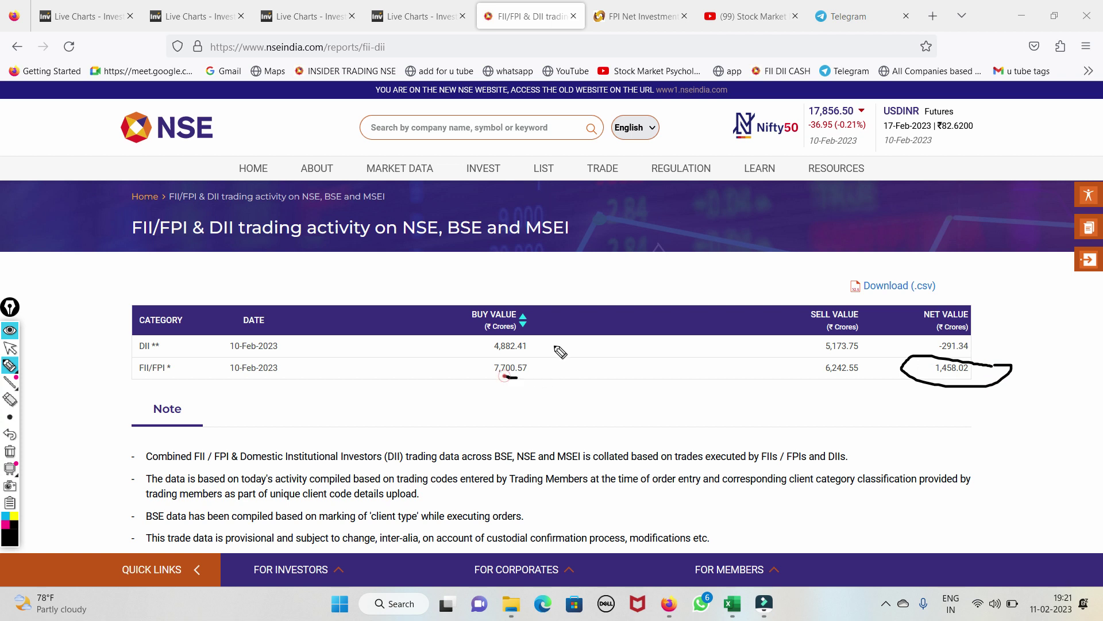
{"action": "left_click_drag", "start_coordinate": [506, 378], "coordinate": [599, 319]}
{"action": "left_click_drag", "start_coordinate": [839, 371], "coordinate": [915, 338]}
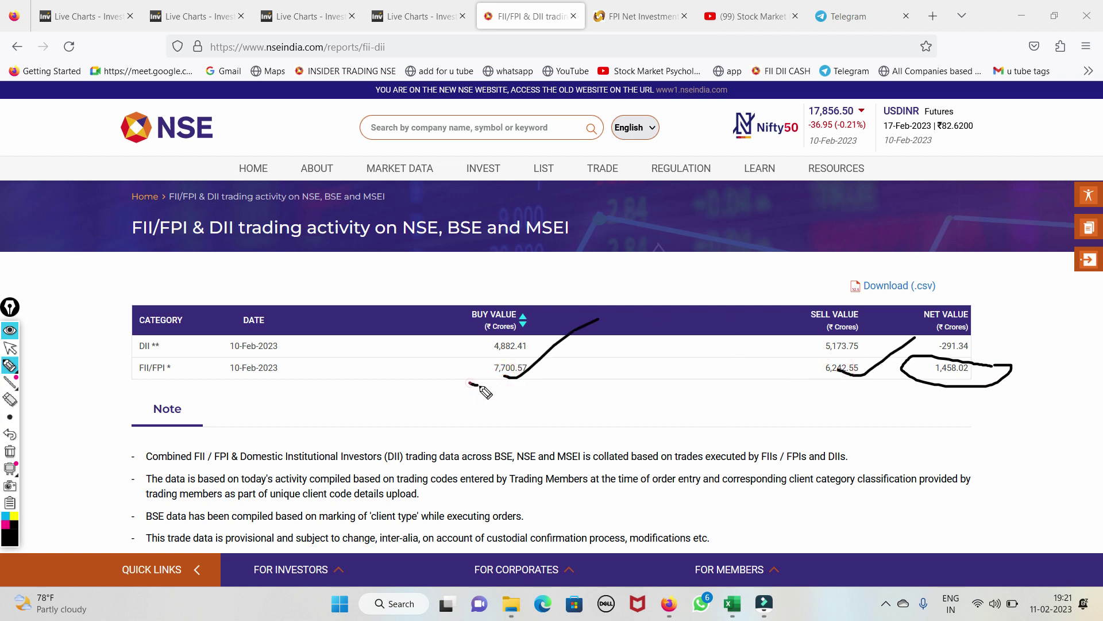
{"action": "mouse_move", "coordinate": [481, 388]}
{"action": "left_mouse_down"}
{"action": "mouse_move", "coordinate": [551, 384]}
{"action": "mouse_move", "coordinate": [496, 374]}
{"action": "left_mouse_up"}
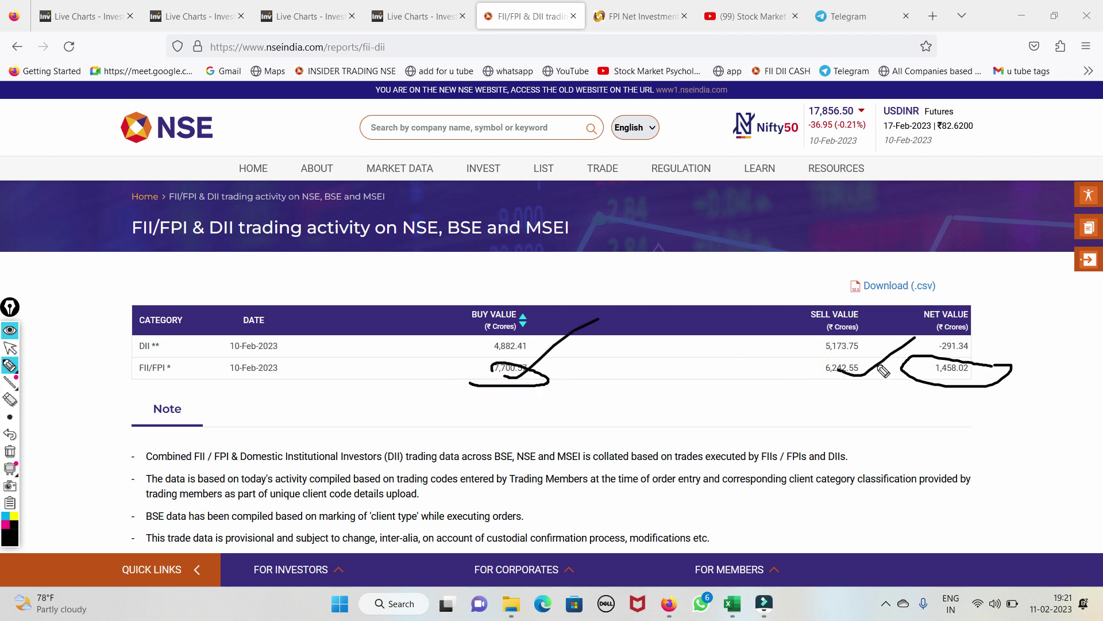
{"action": "left_click_drag", "start_coordinate": [883, 371], "coordinate": [770, 384]}
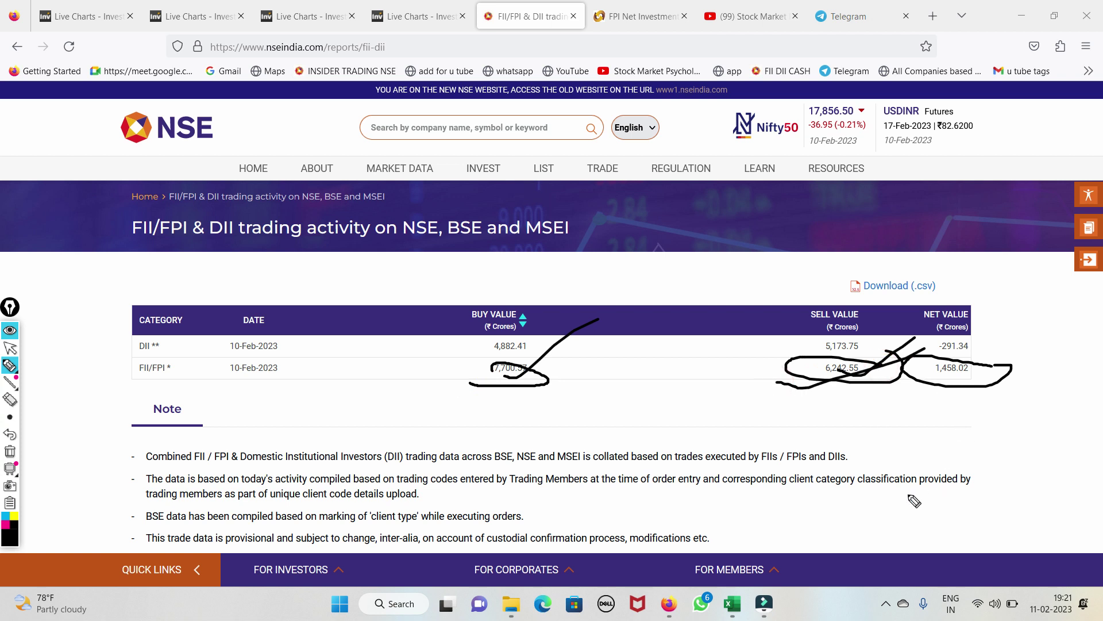
{"action": "left_click", "coordinate": [9, 451]}
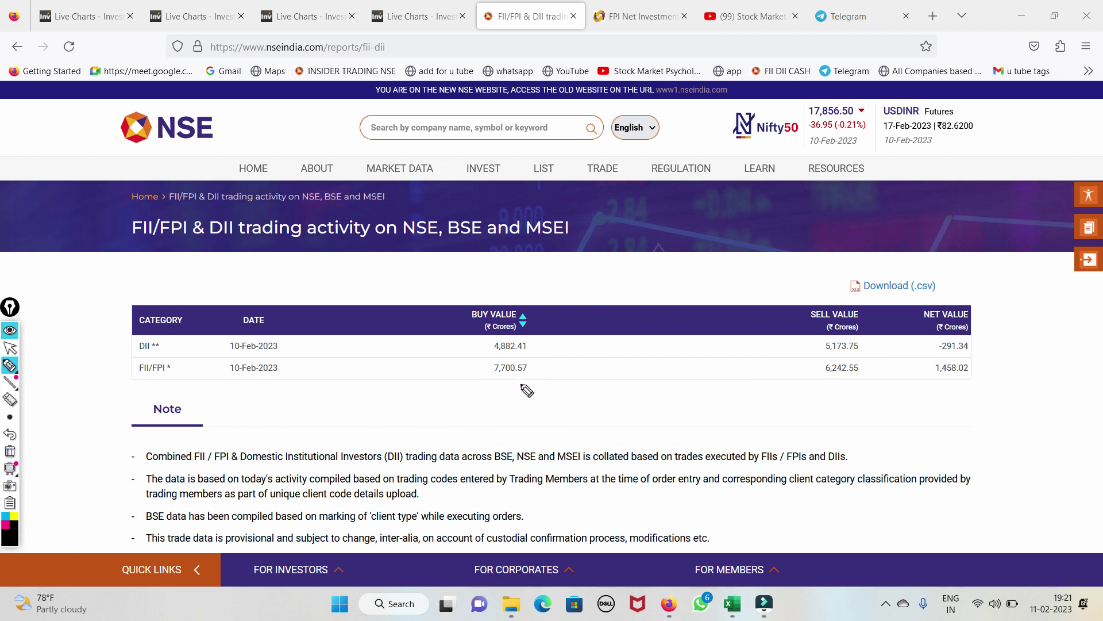
Tick the FII/FPI buy value twice and the sell value once, then clear the ink and leave pen mode
{"action": "left_click_drag", "start_coordinate": [617, 321], "coordinate": [604, 320]}
{"action": "mouse_move", "coordinate": [481, 388]}
{"action": "left_mouse_down"}
{"action": "mouse_move", "coordinate": [552, 384]}
{"action": "mouse_move", "coordinate": [567, 369]}
{"action": "left_mouse_up"}
{"action": "left_click_drag", "start_coordinate": [798, 375], "coordinate": [875, 345]}
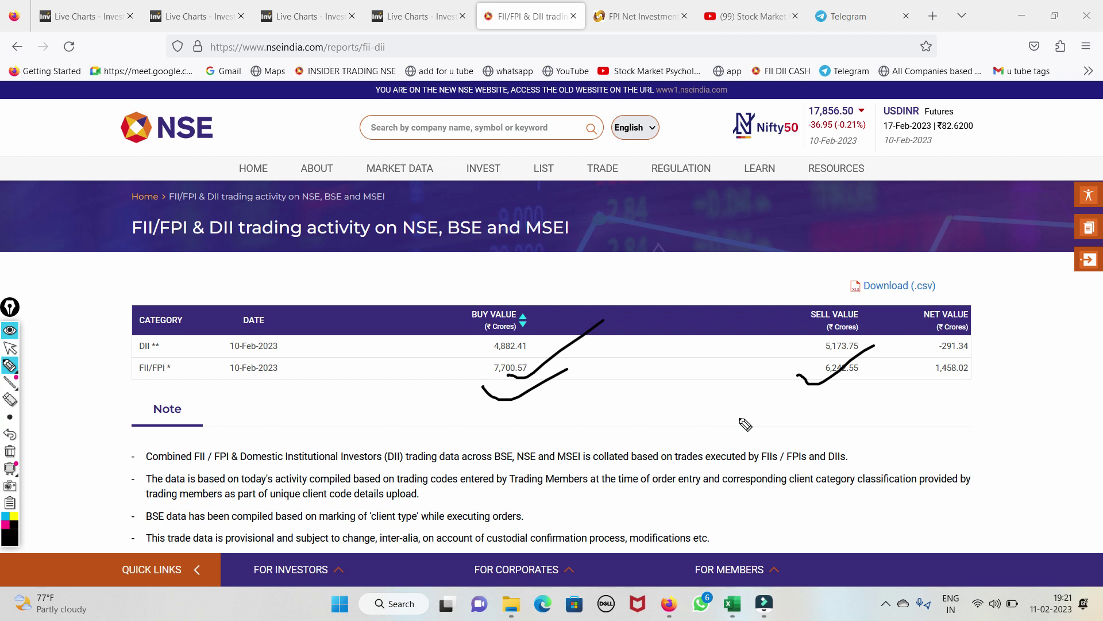
{"action": "left_click", "coordinate": [11, 454]}
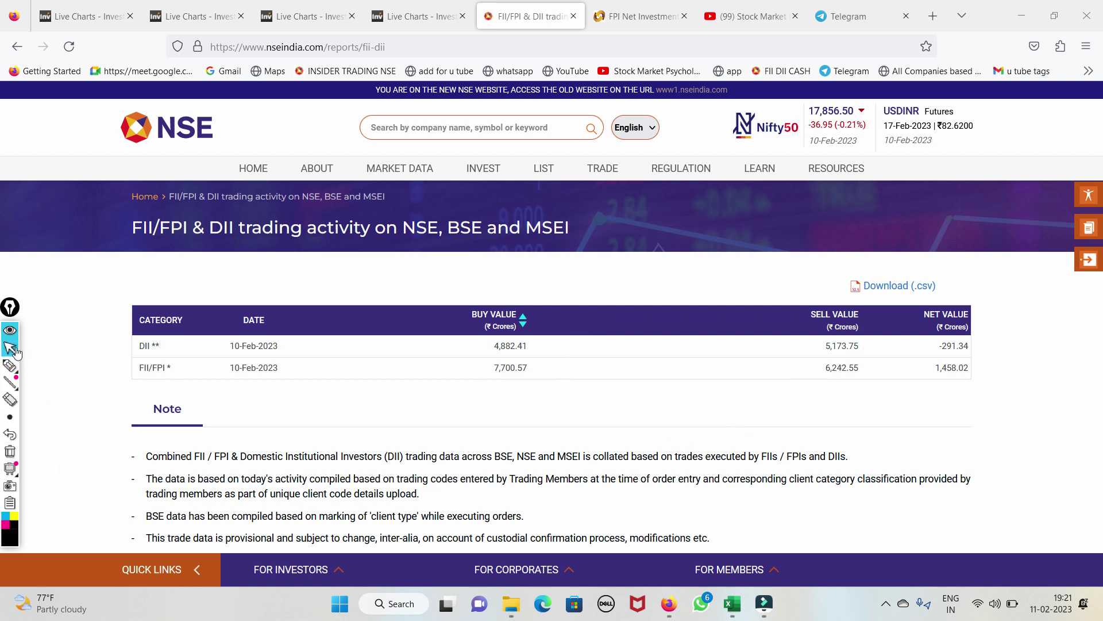
Switch to the Nifty 50 15-minute live chart on Investing.com
{"action": "left_click", "coordinate": [110, 22]}
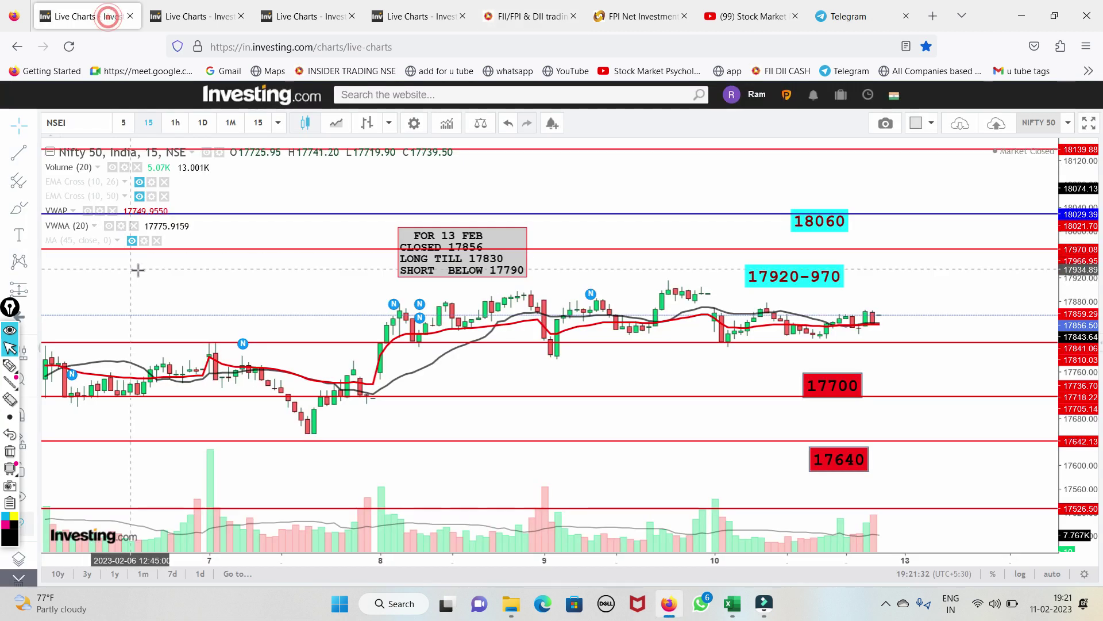